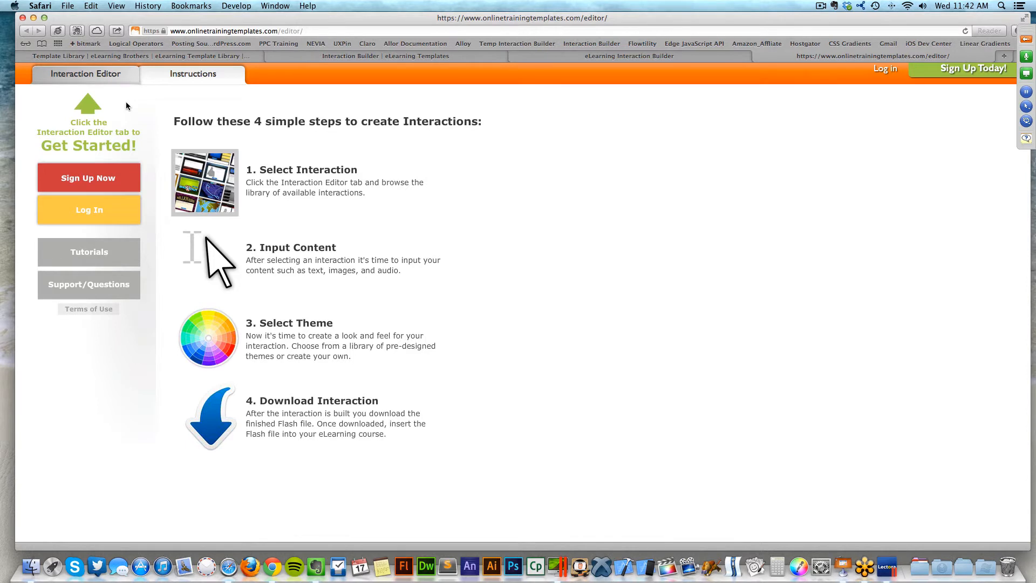
- Log in with the account e-mail and password to reach the My Saved Files list
left_click(84, 75)
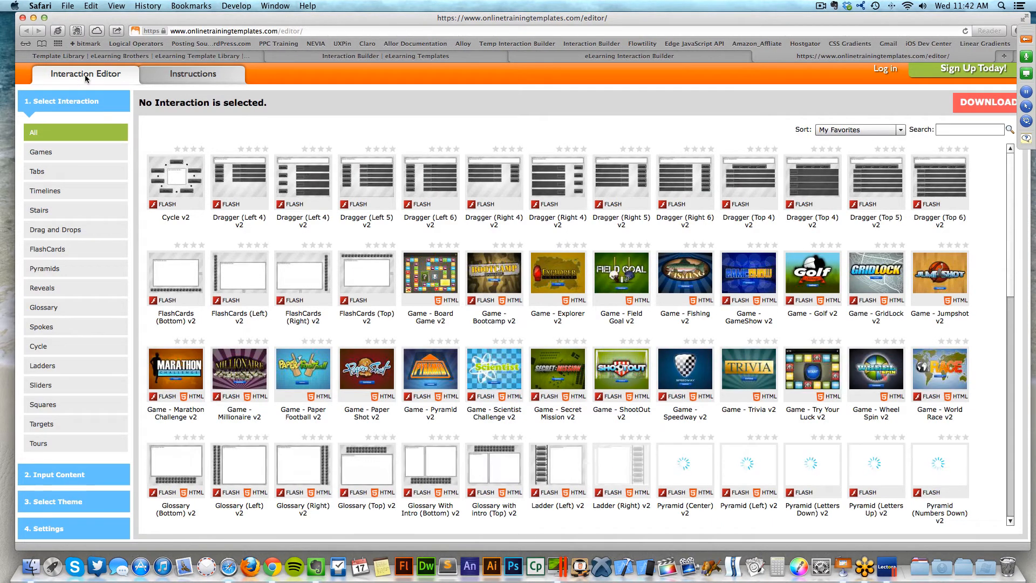
left_click(183, 78)
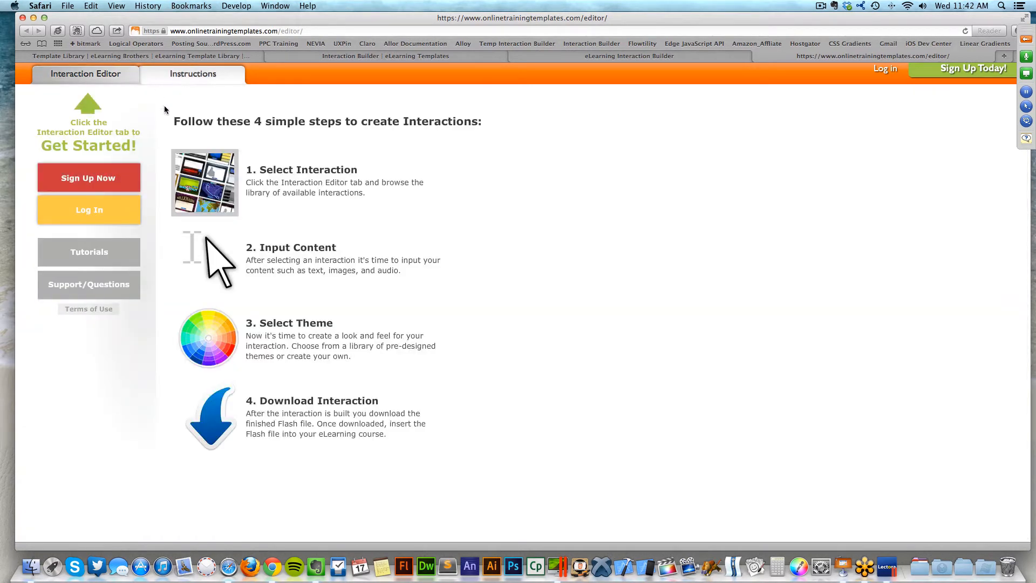
left_click(109, 212)
left_click(522, 289)
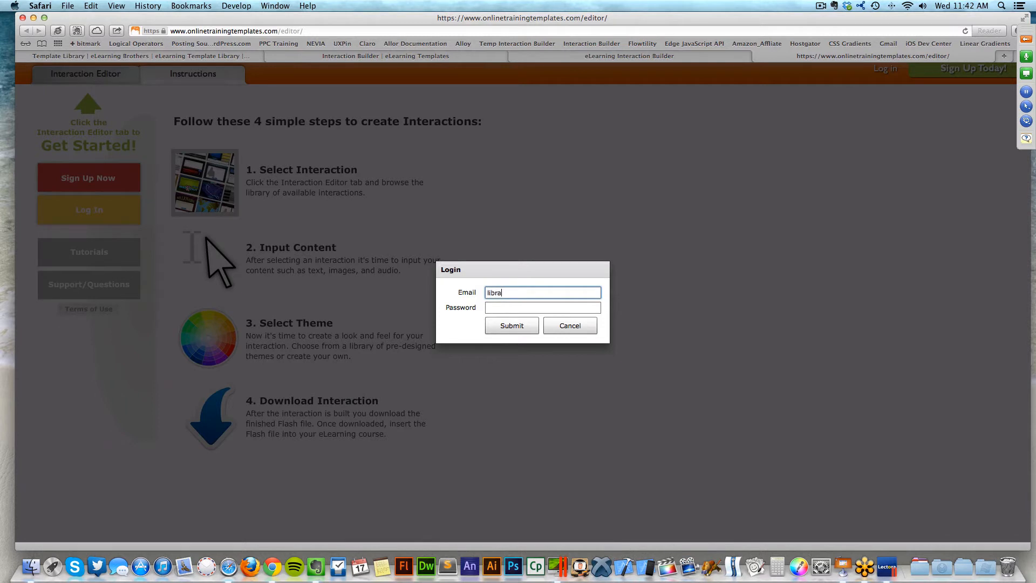
key("Tab")
type("******")
key("Return")
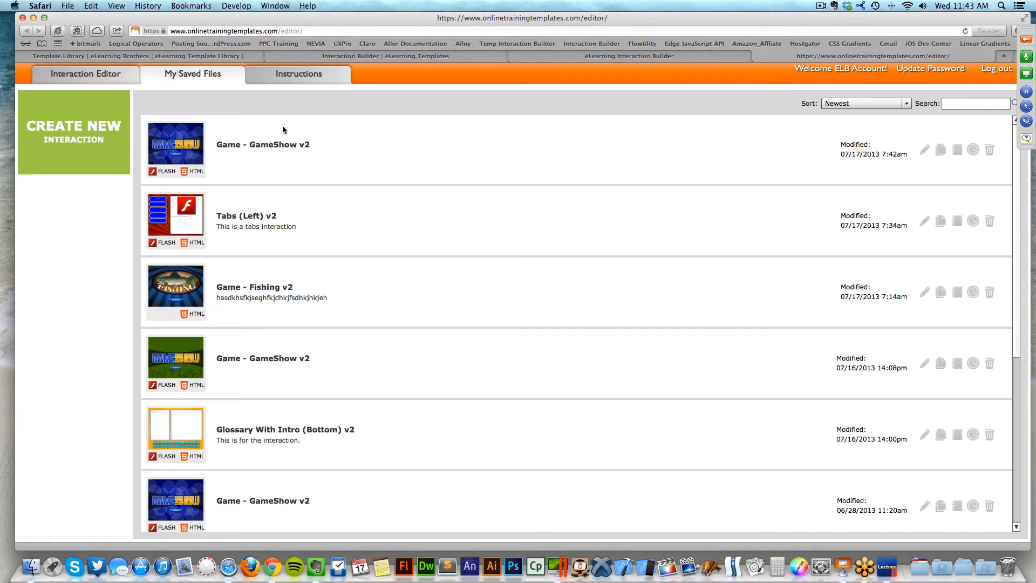
mouse_move(1017, 234)
left_mouse_down()
mouse_move(1017, 350)
mouse_move(1017, 233)
left_mouse_up()
mouse_move(193, 166)
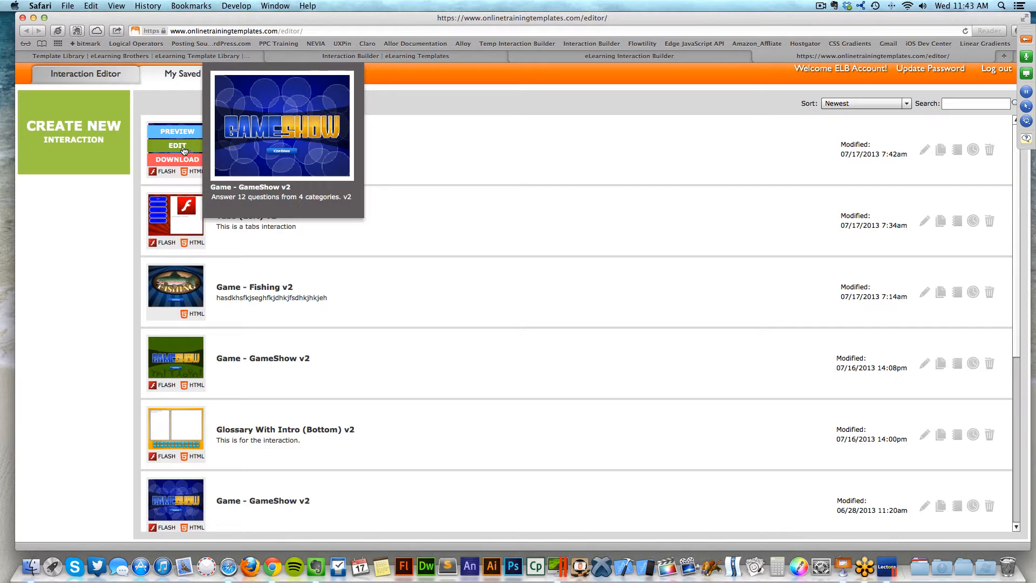
left_click(183, 160)
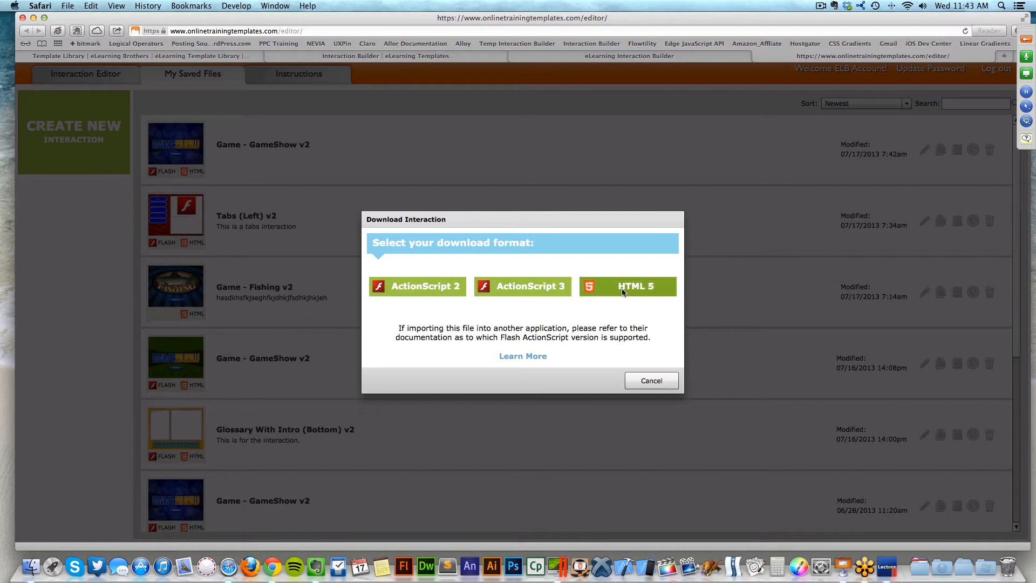
left_click(629, 376)
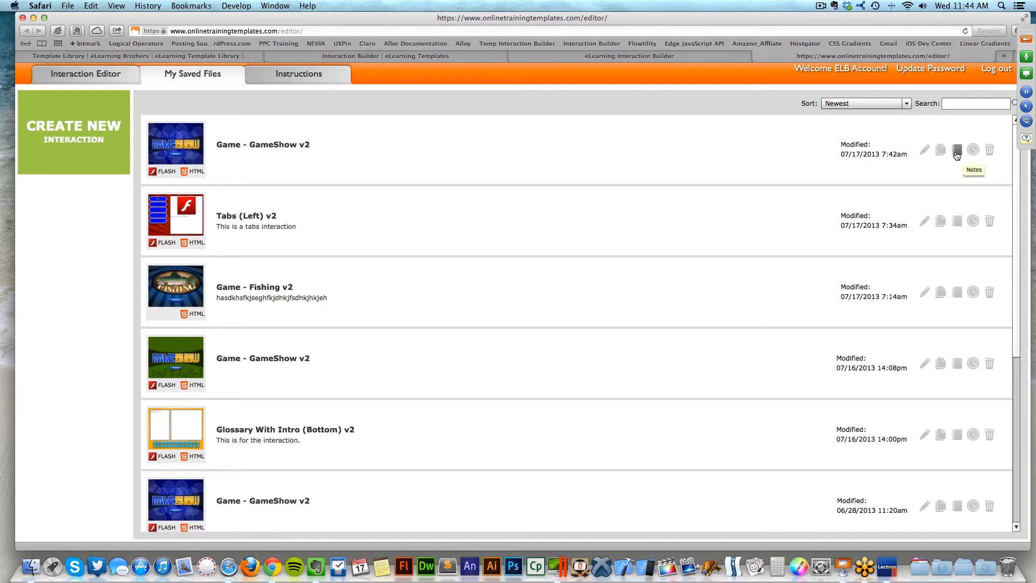
- Save a note on Game - GameShow v2, then view and close its Revision History
left_click(957, 152)
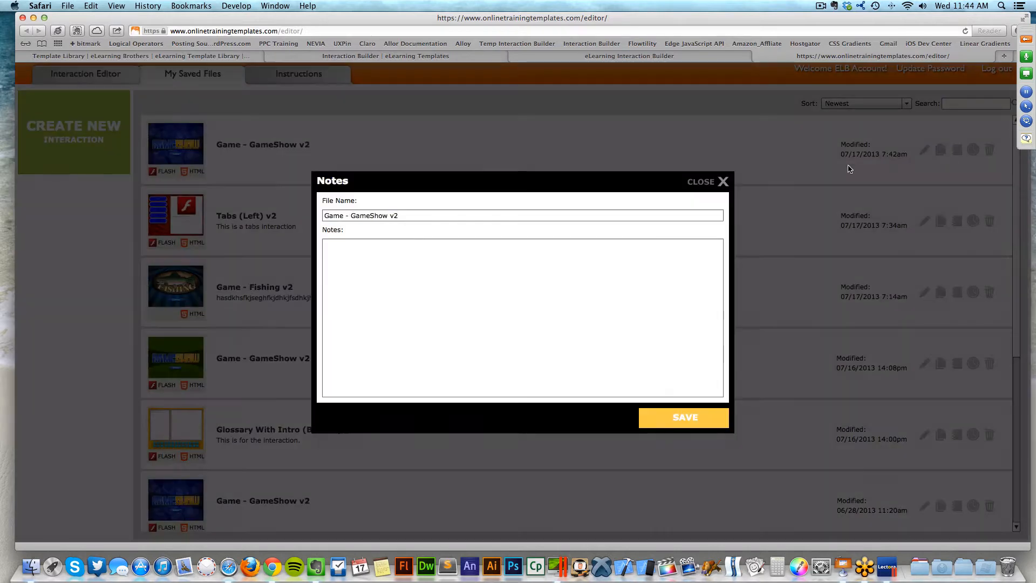
left_click(370, 250)
type("jsdhfkjshfkjdshfkjdshfkjsdhfdakhfkjadfsjhfsjd")
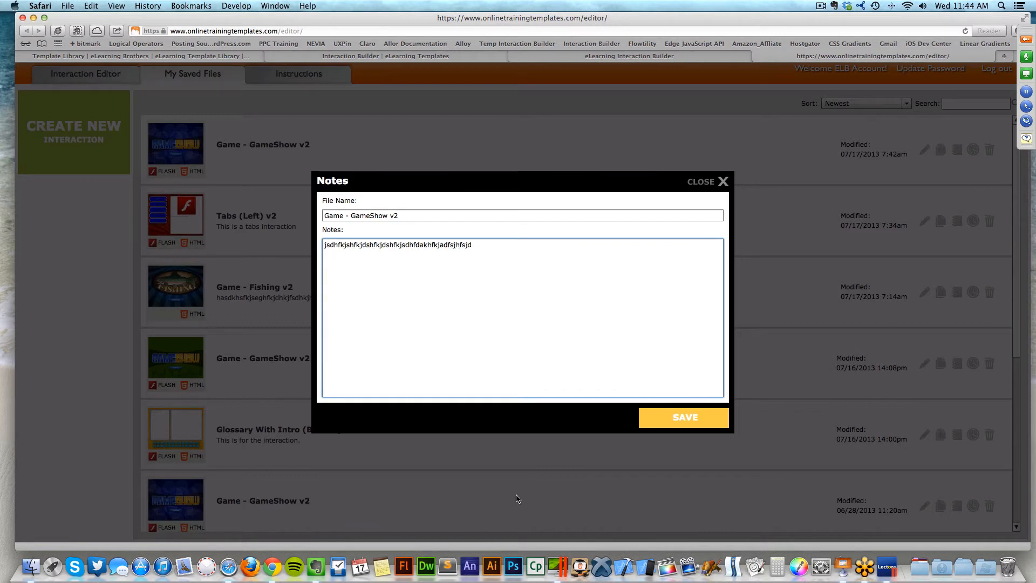
left_click(684, 419)
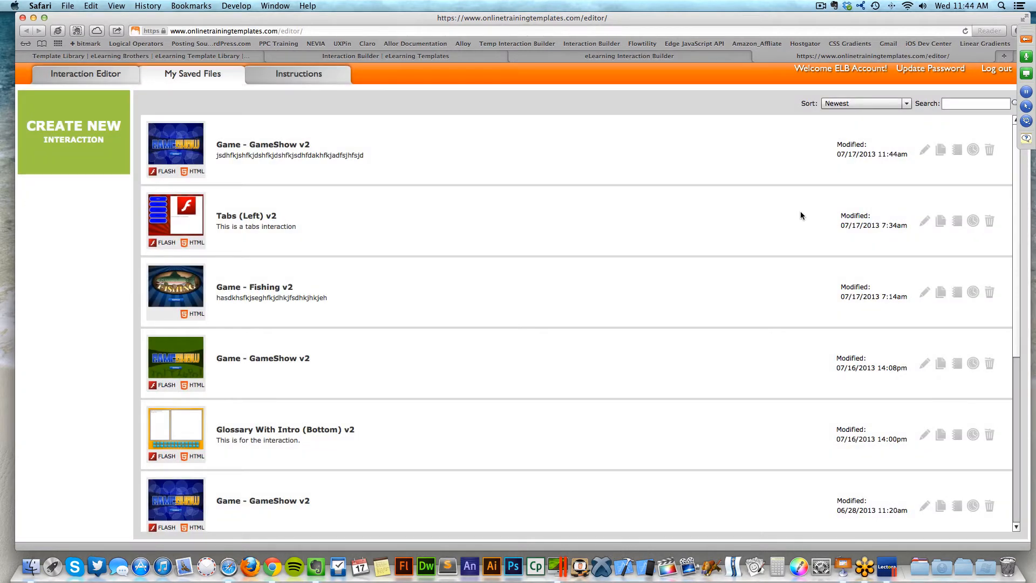
left_click(973, 153)
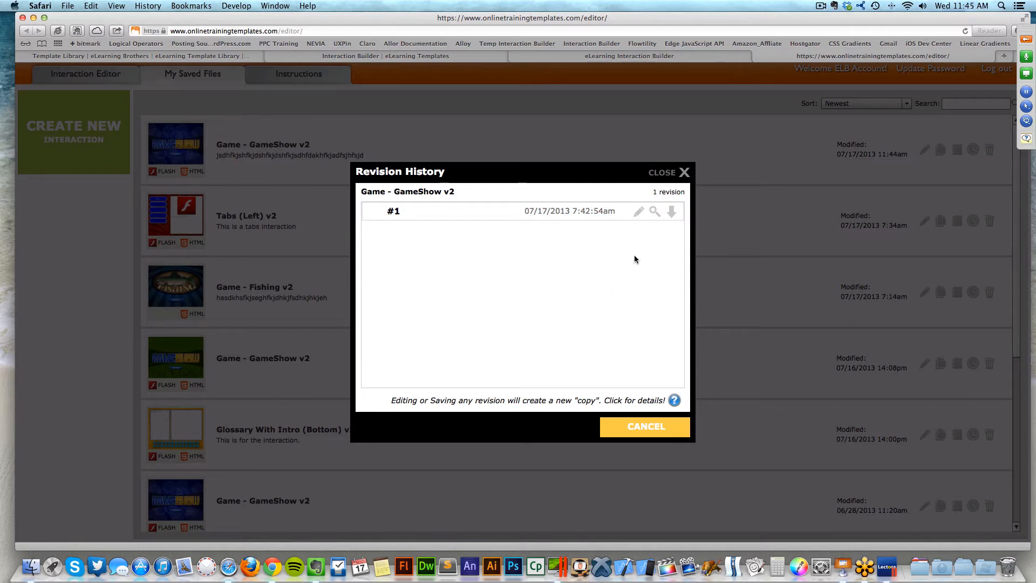
left_click(668, 174)
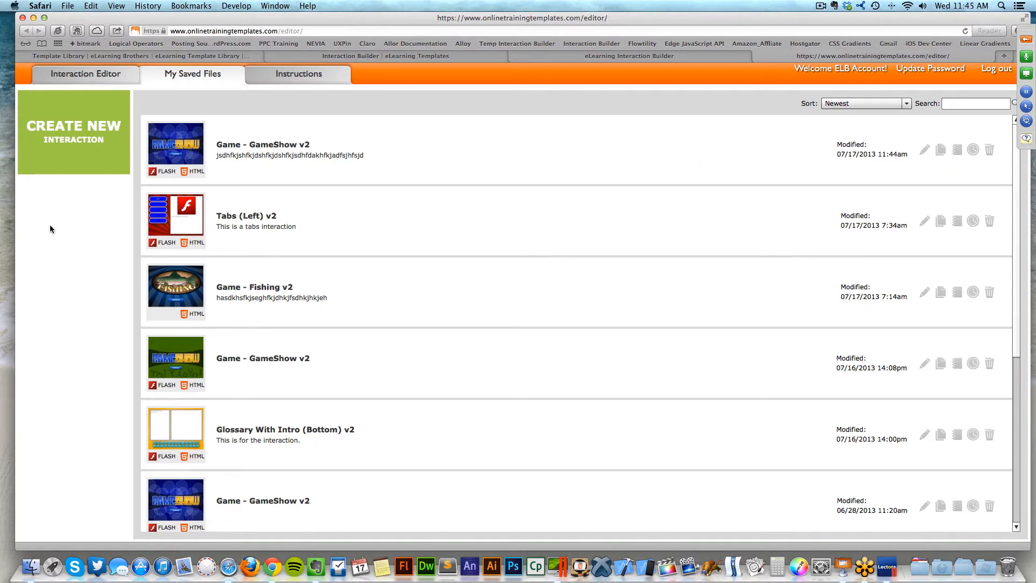
- Start a new interaction and scroll through the template grid
left_click(69, 136)
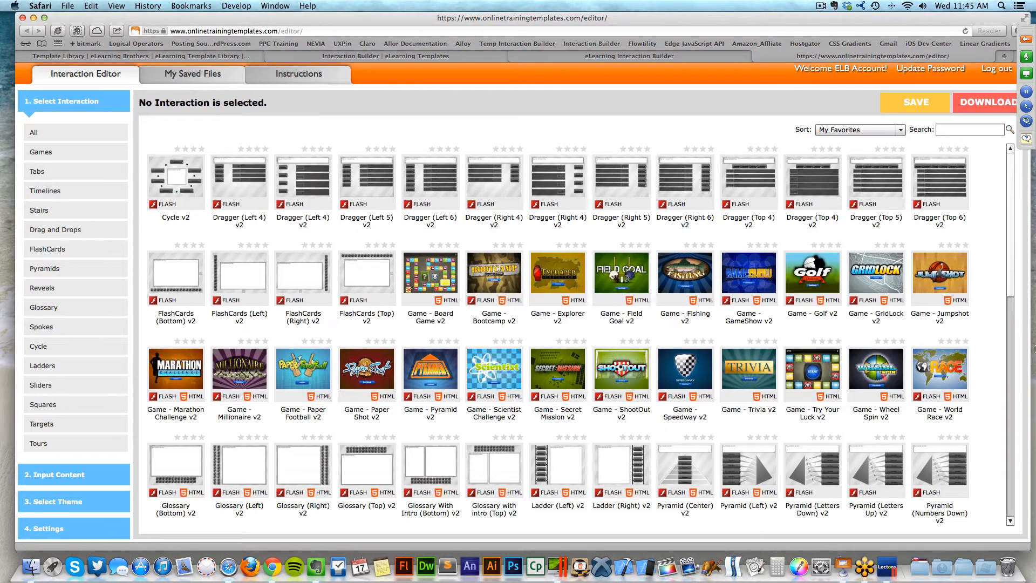
left_click_drag(1011, 289, 1011, 414)
mouse_move(665, 338)
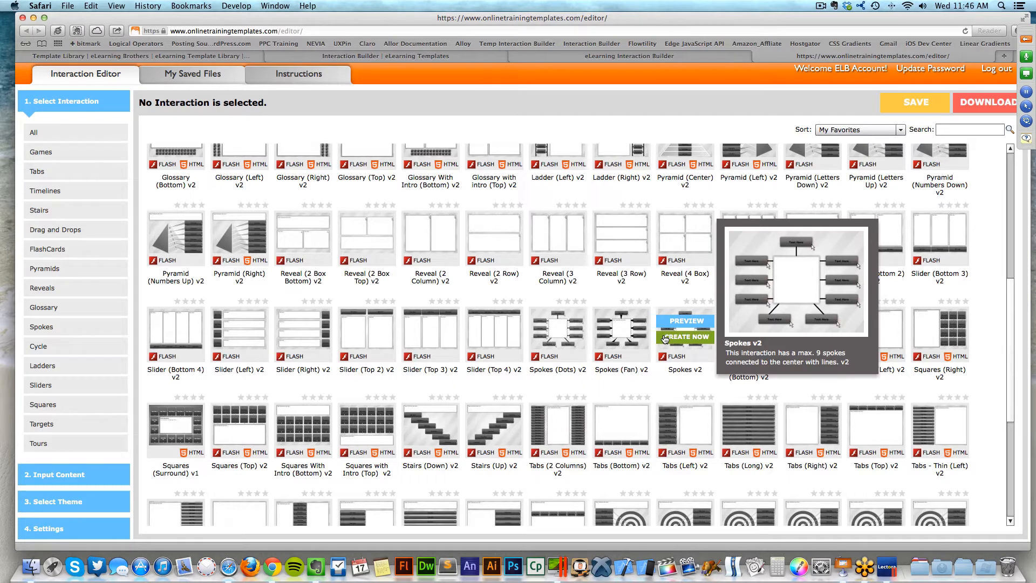
left_click_drag(1011, 336, 985, 216)
mouse_move(447, 262)
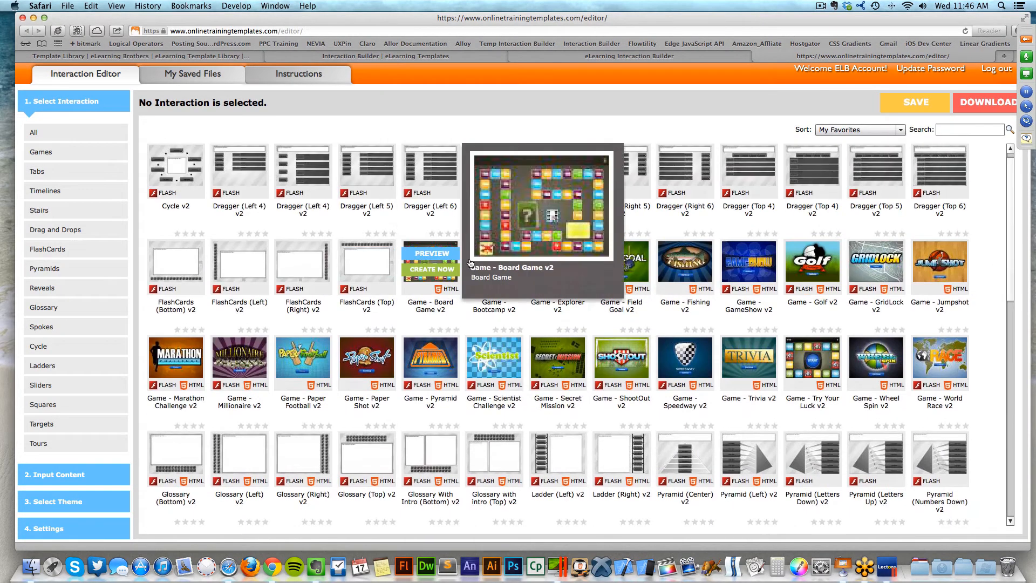
mouse_move(858, 262)
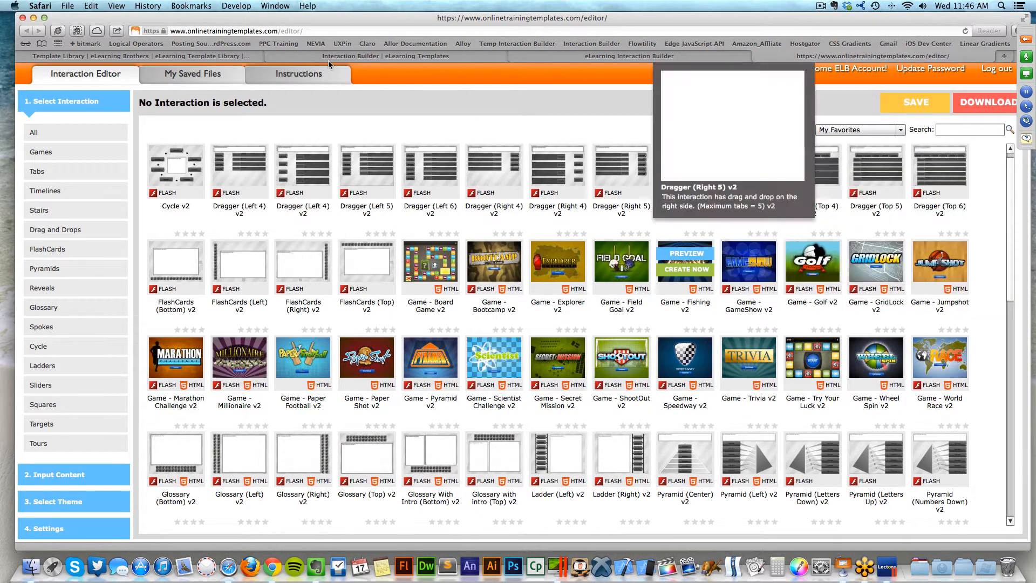
- Filter templates by Tabs, Games and Drag and Drops, then show All again
left_click(54, 171)
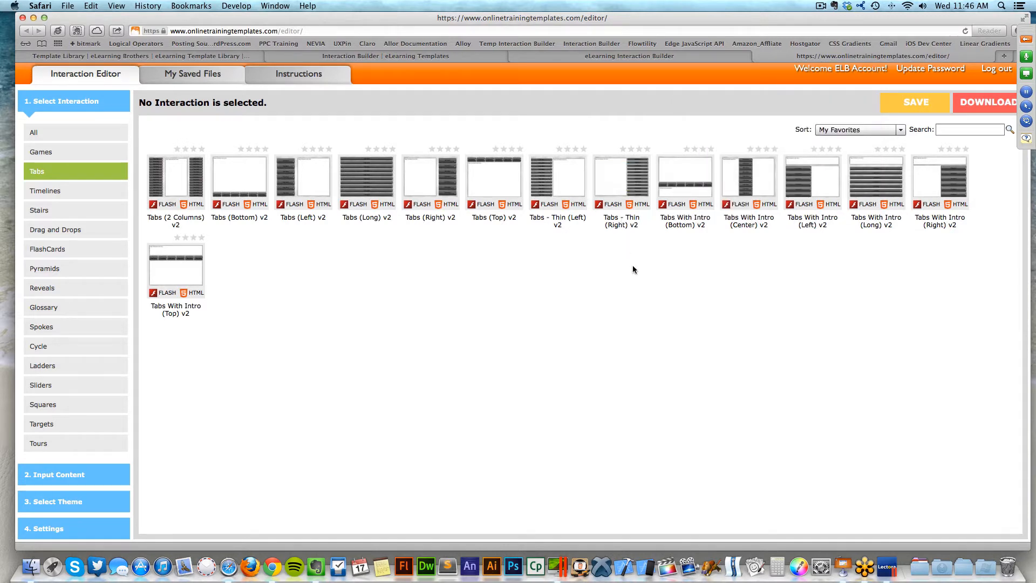
left_click(115, 154)
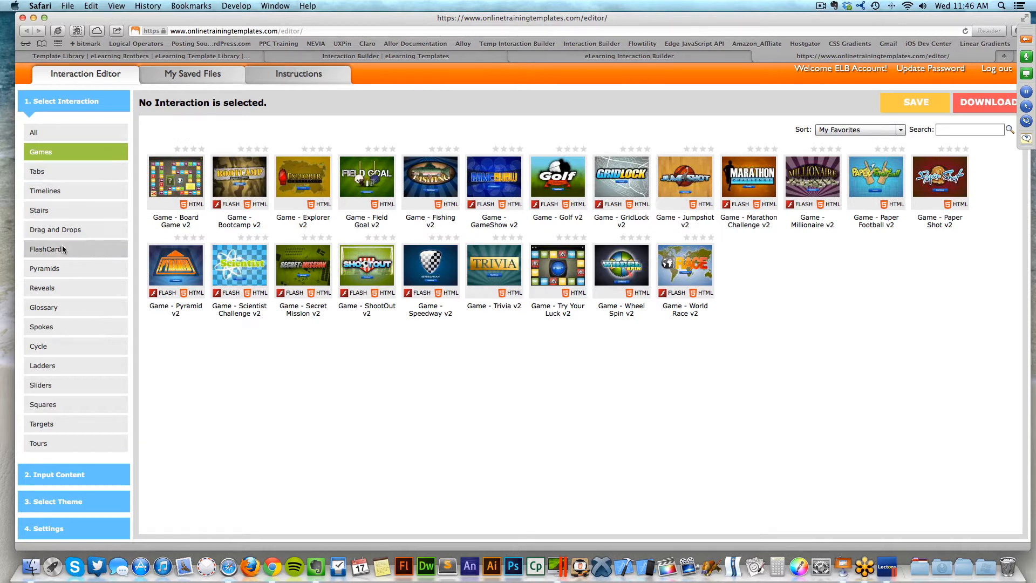
left_click(74, 232)
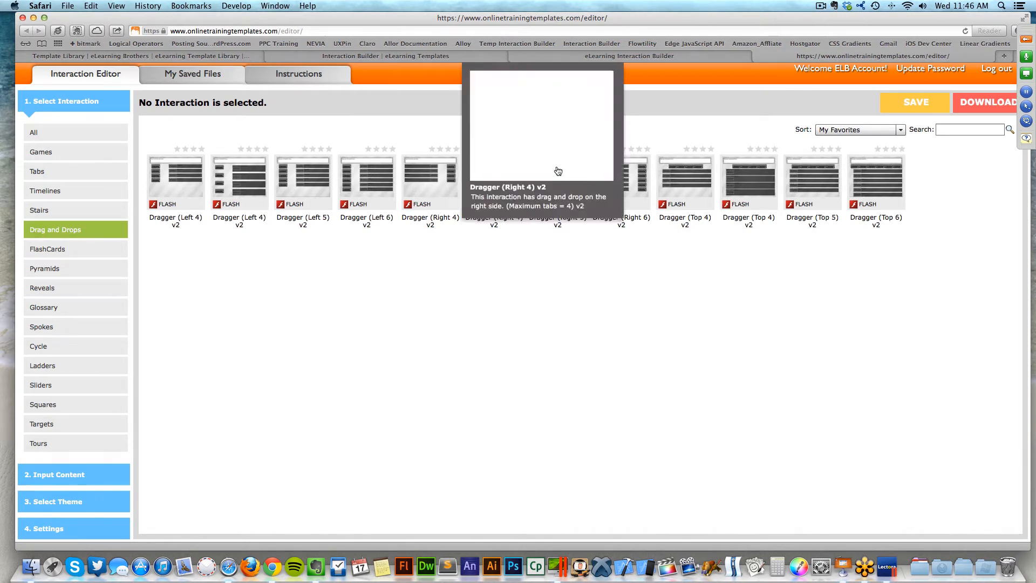
left_click(60, 134)
mouse_move(287, 184)
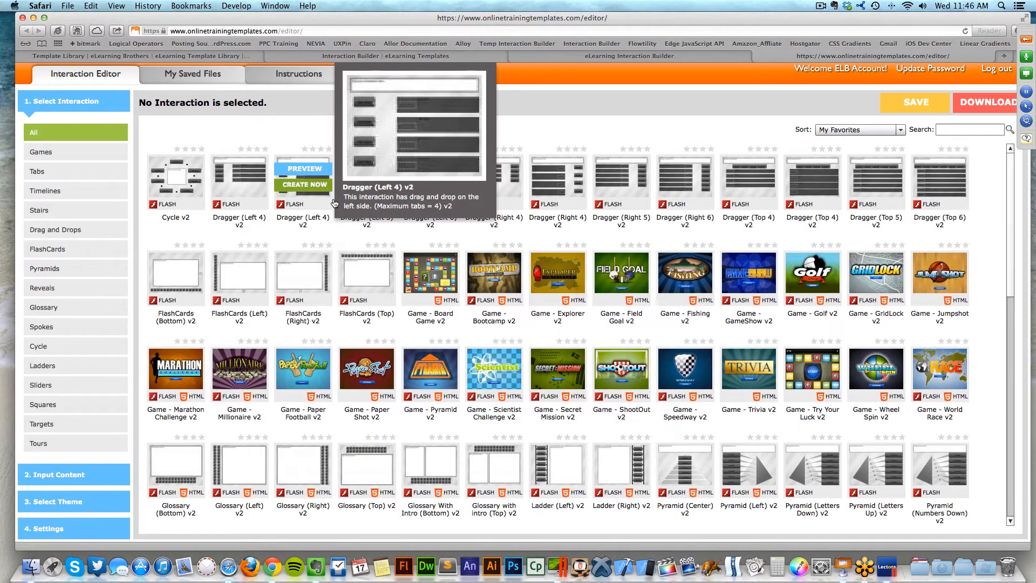
mouse_move(745, 301)
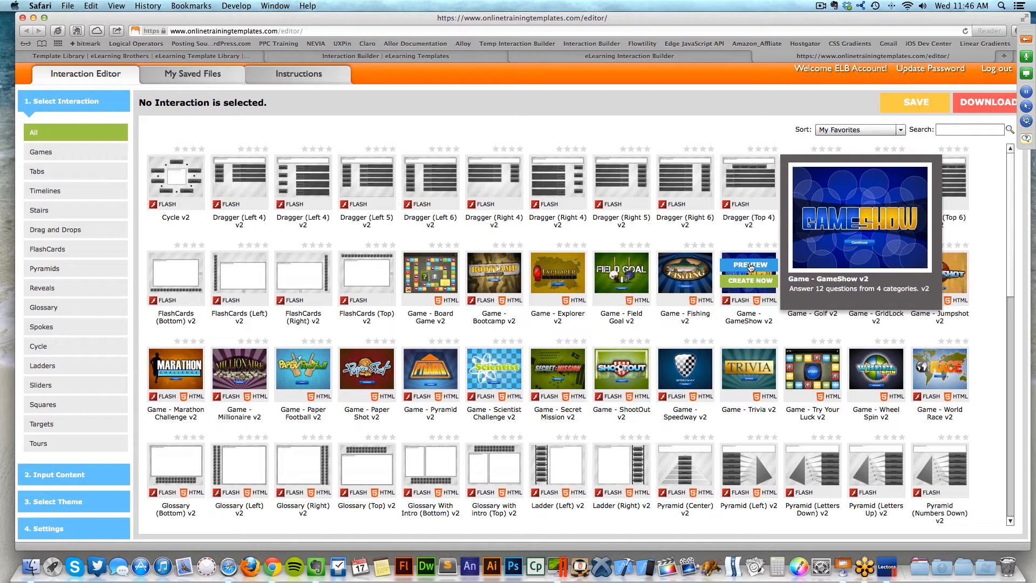
- Preview the Game - GameShow template, then create a new interaction from it
left_click(750, 265)
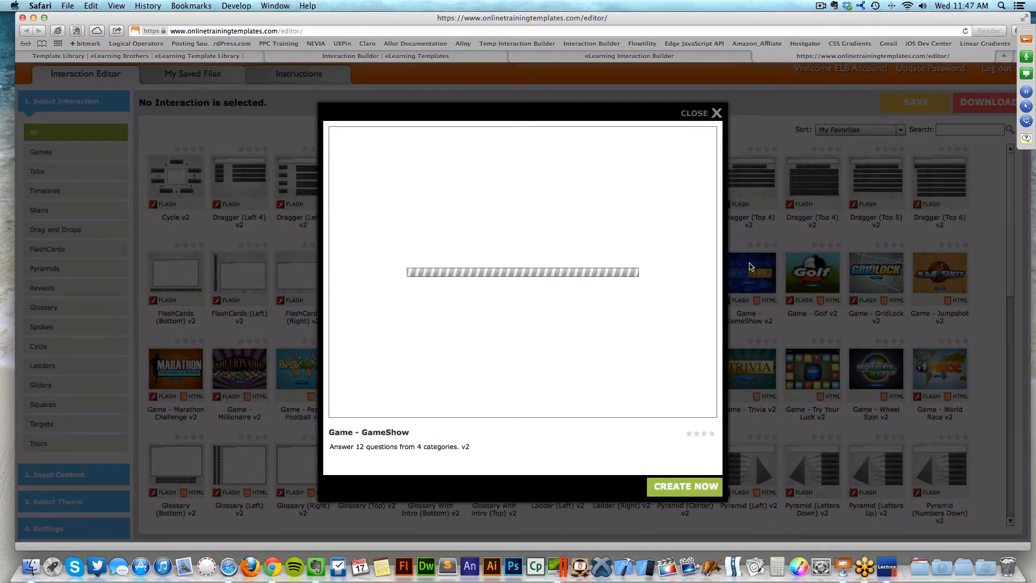
left_click(526, 345)
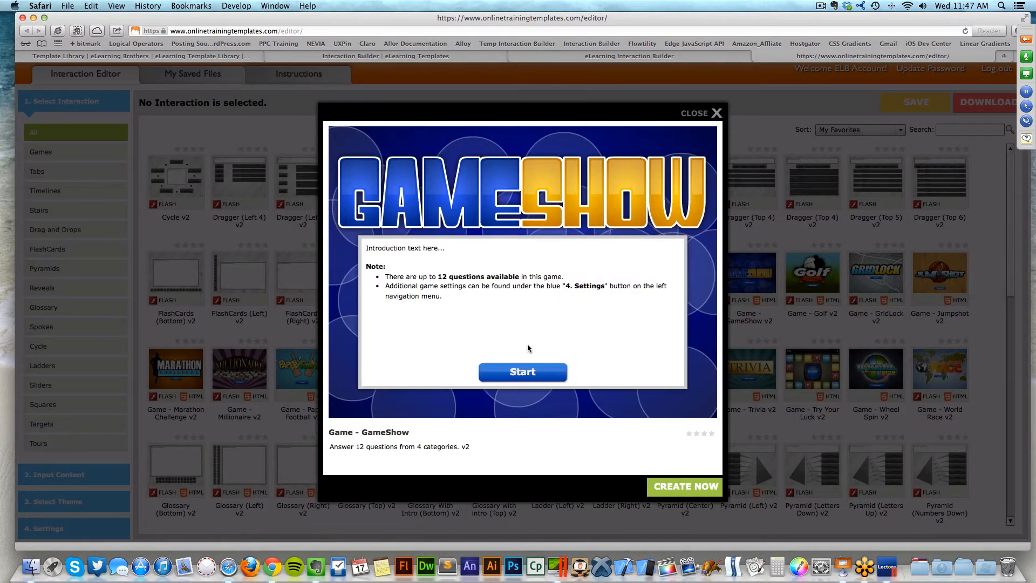
left_click(522, 367)
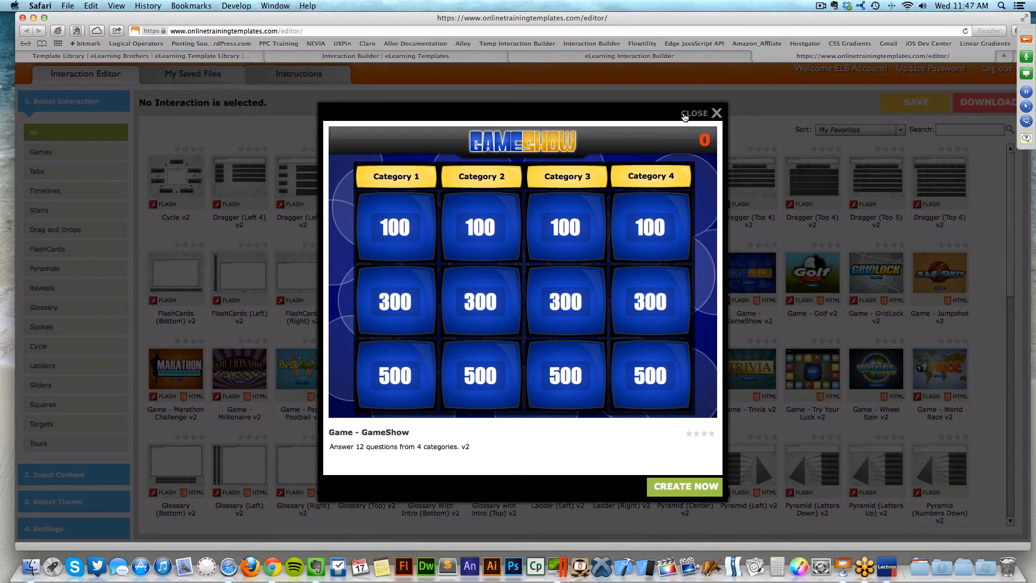
left_click(690, 492)
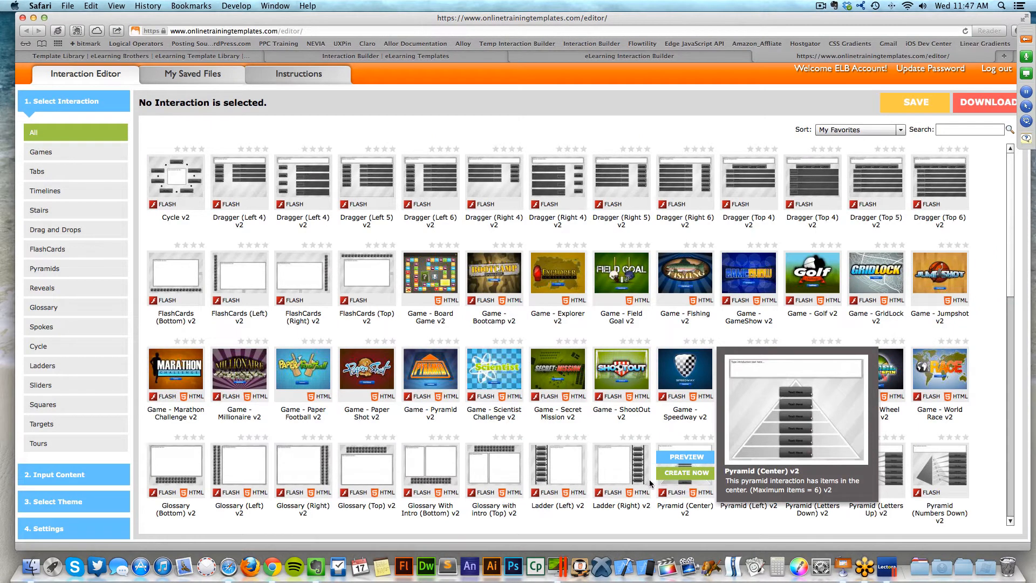
mouse_move(543, 377)
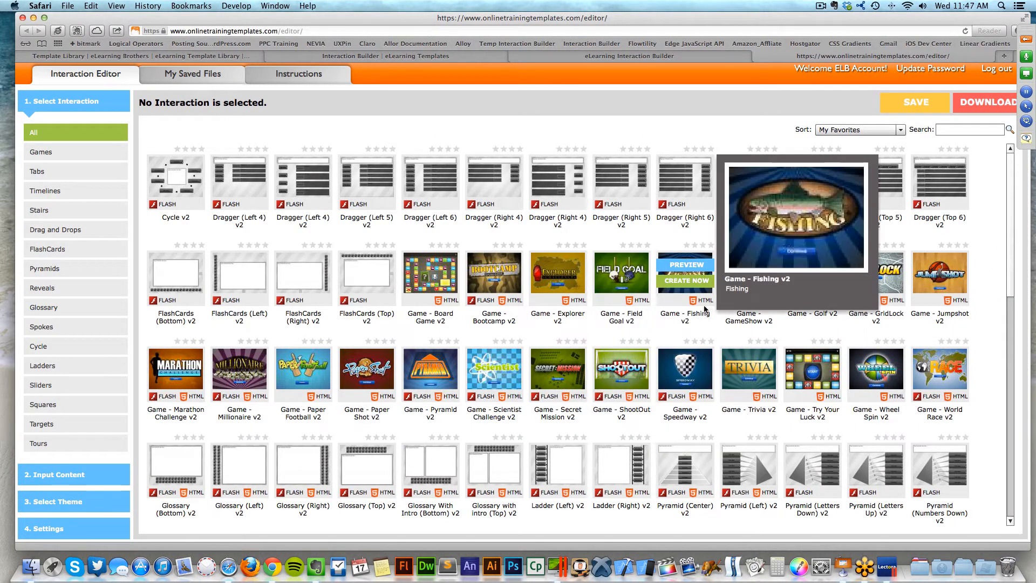
left_click(737, 286)
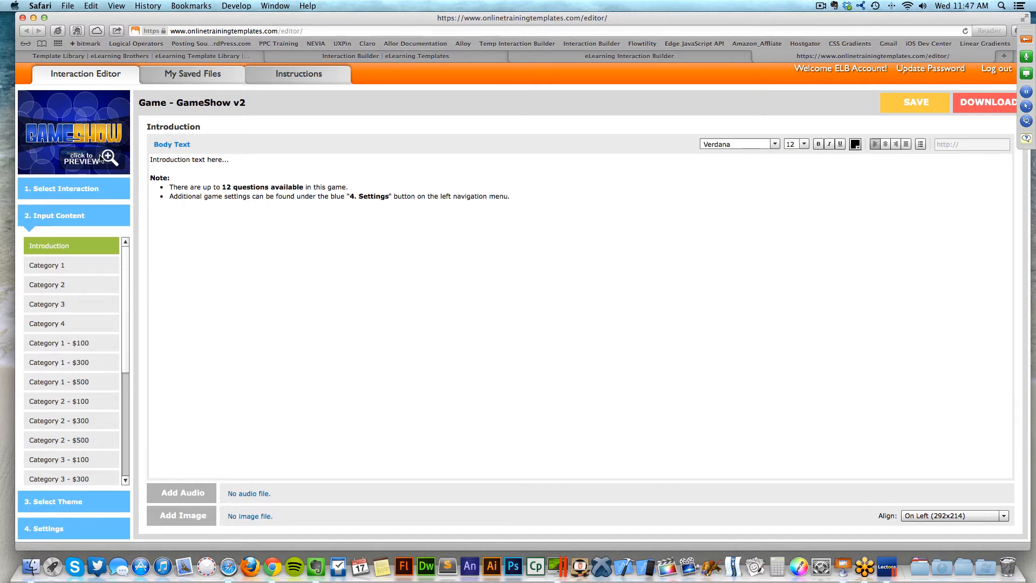
left_click(94, 158)
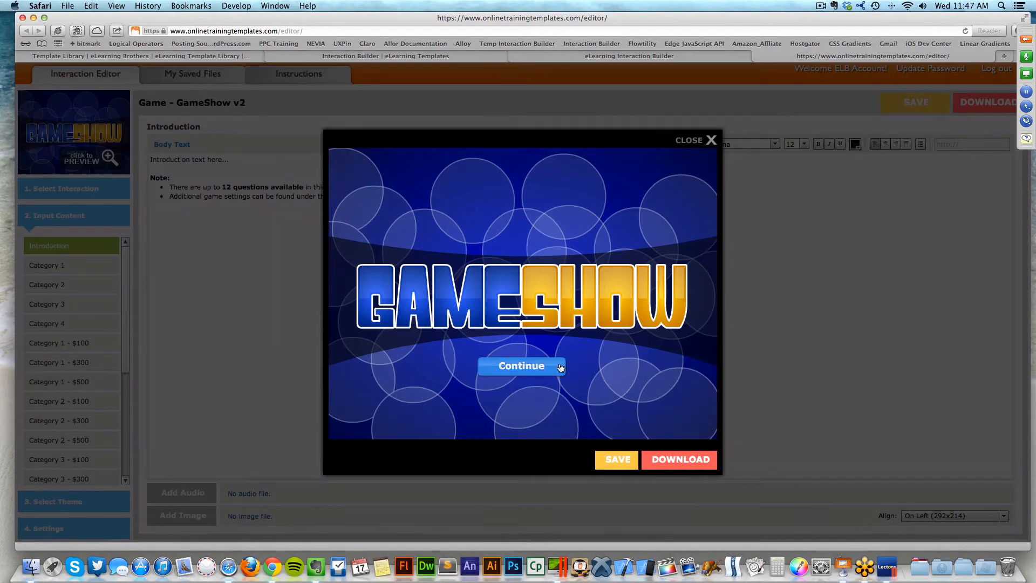
left_click(561, 364)
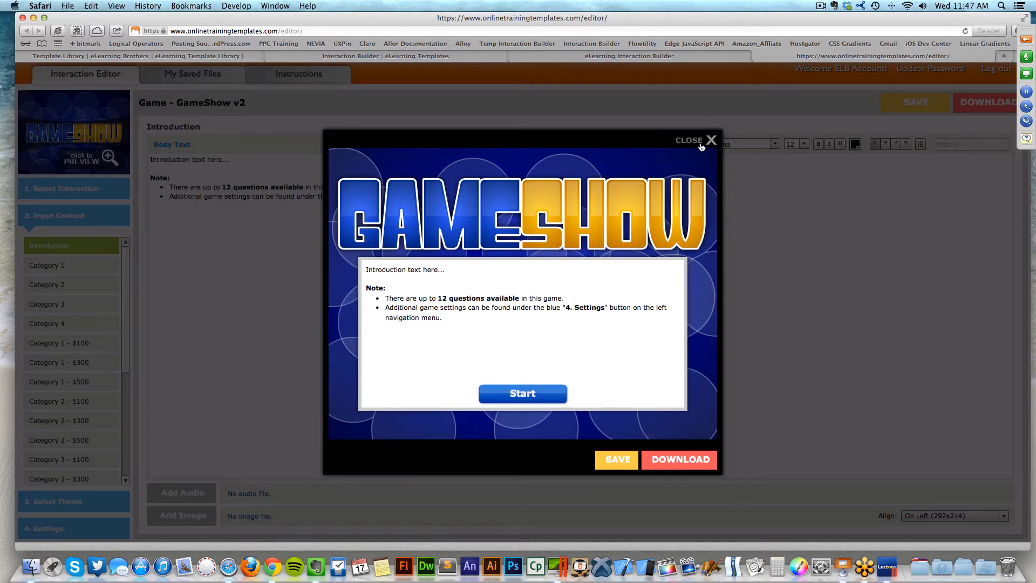
left_click(701, 143)
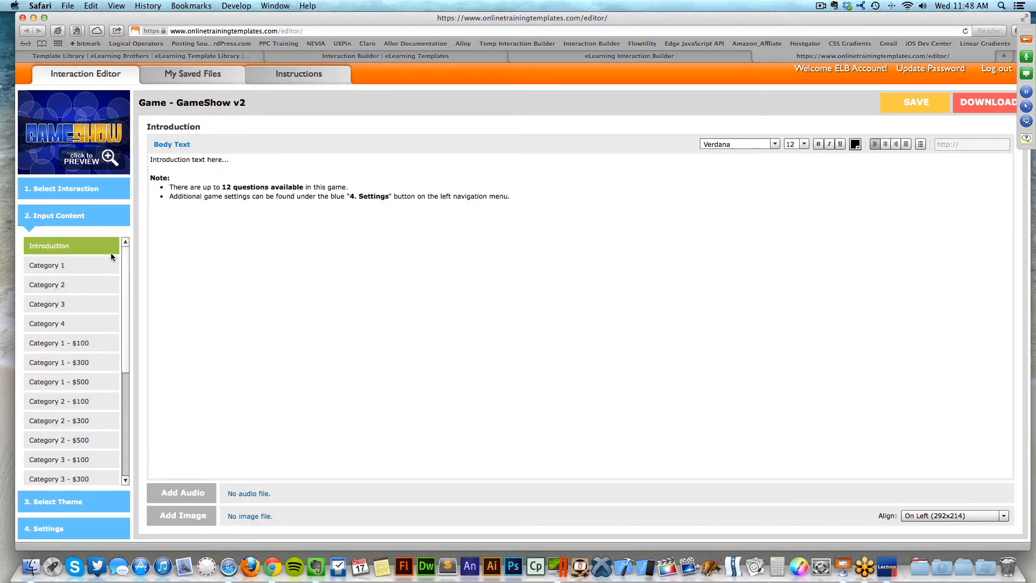
mouse_move(127, 256)
left_mouse_down()
mouse_move(125, 338)
mouse_move(131, 257)
left_mouse_up()
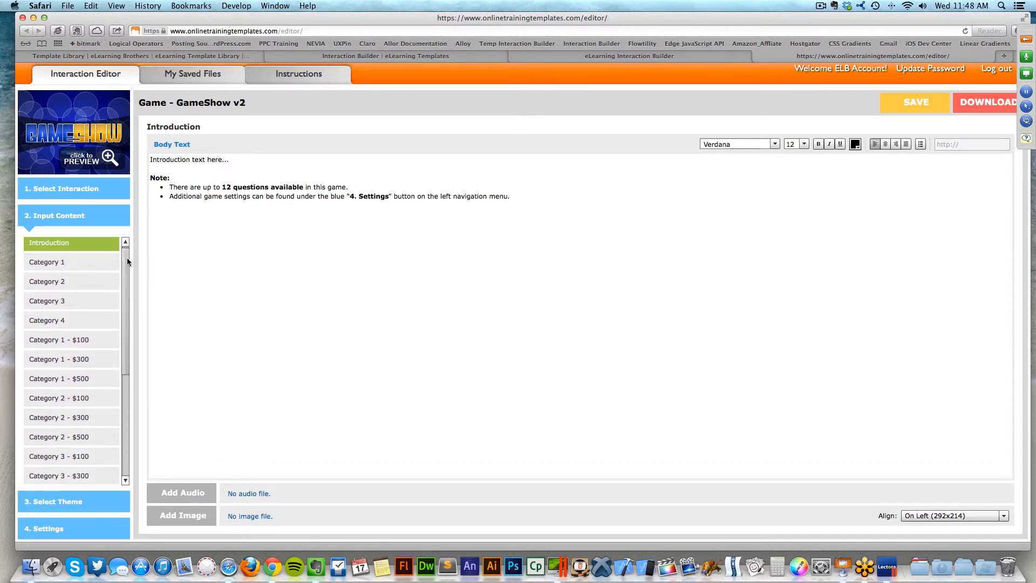
left_click_drag(127, 259, 121, 249)
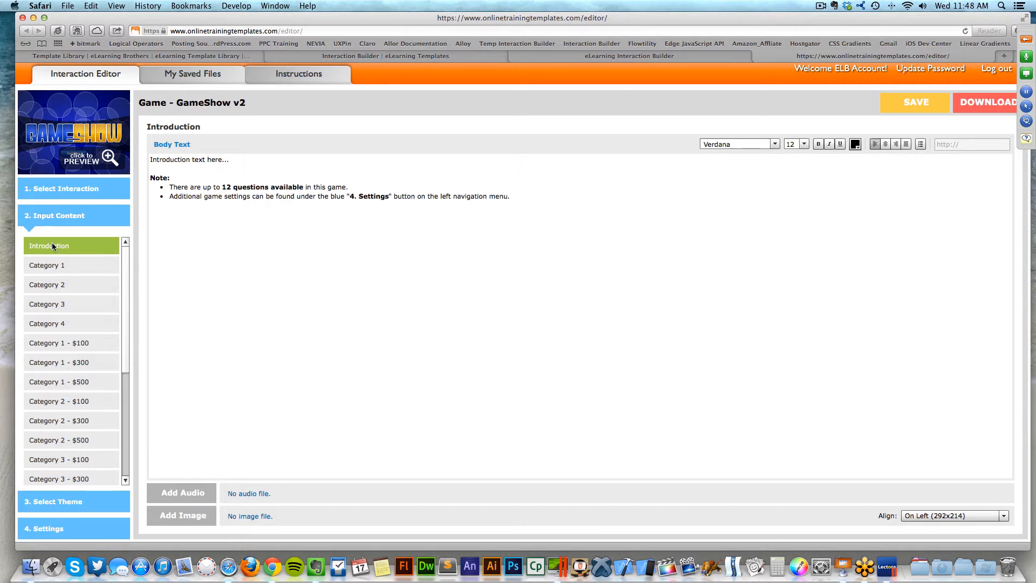
left_click(68, 265)
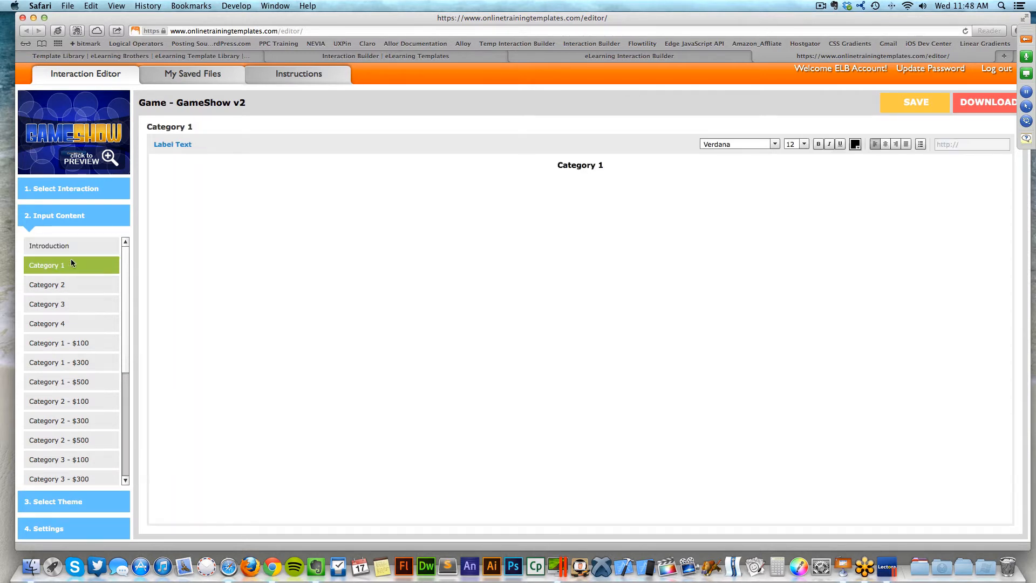
left_click(73, 248)
left_click(362, 205)
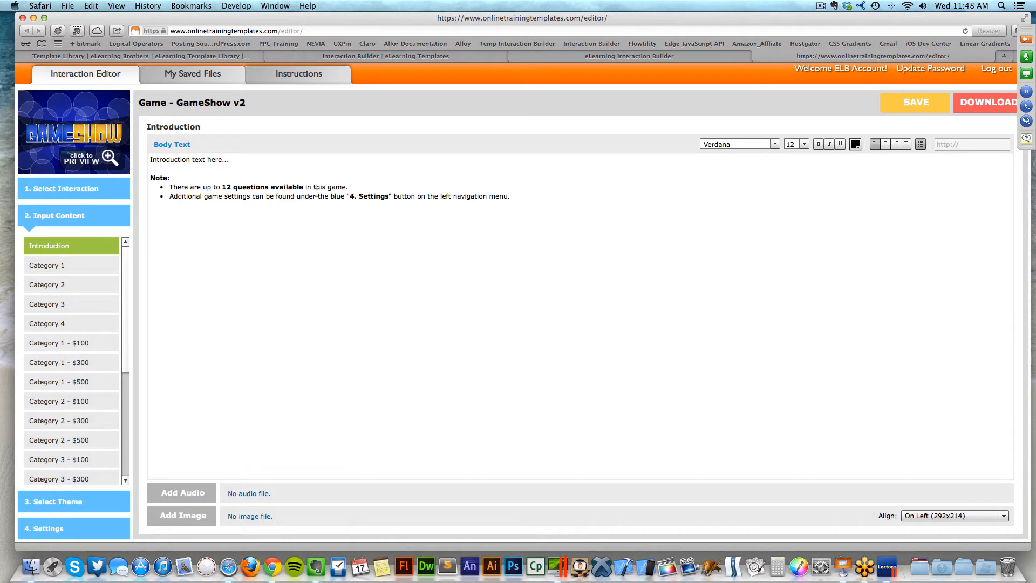
- Replace the placeholder intro with 'This is the intro for this game. This is what you need to do.'
left_click_drag(247, 160, 138, 158)
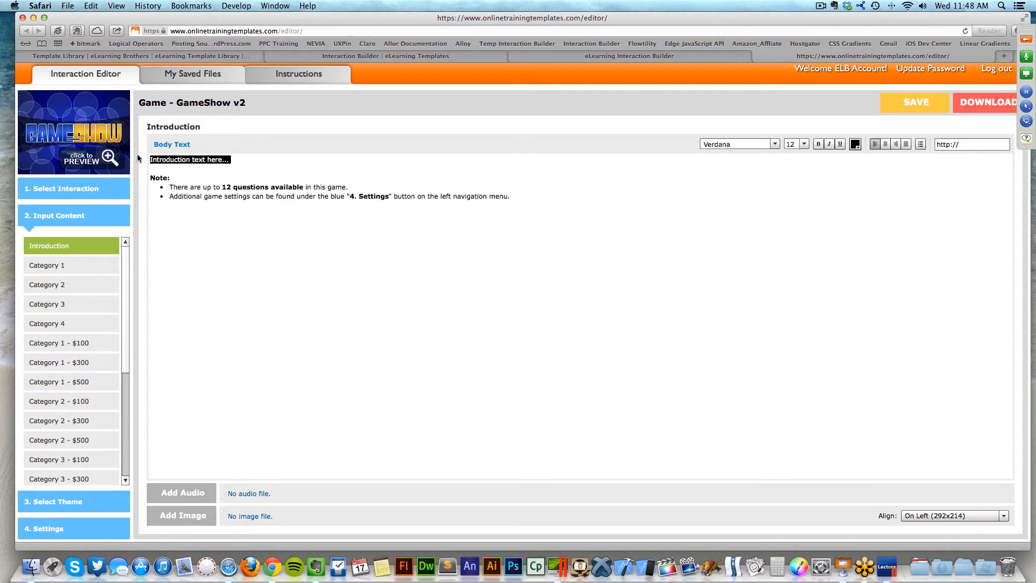
type("This i")
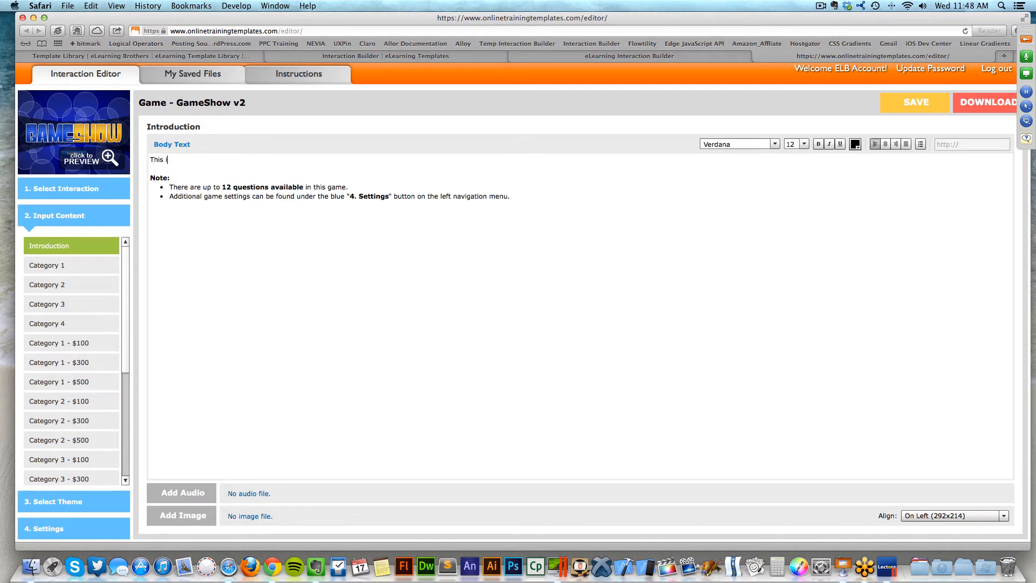
type("s the intro for this game. This is what you need to do.")
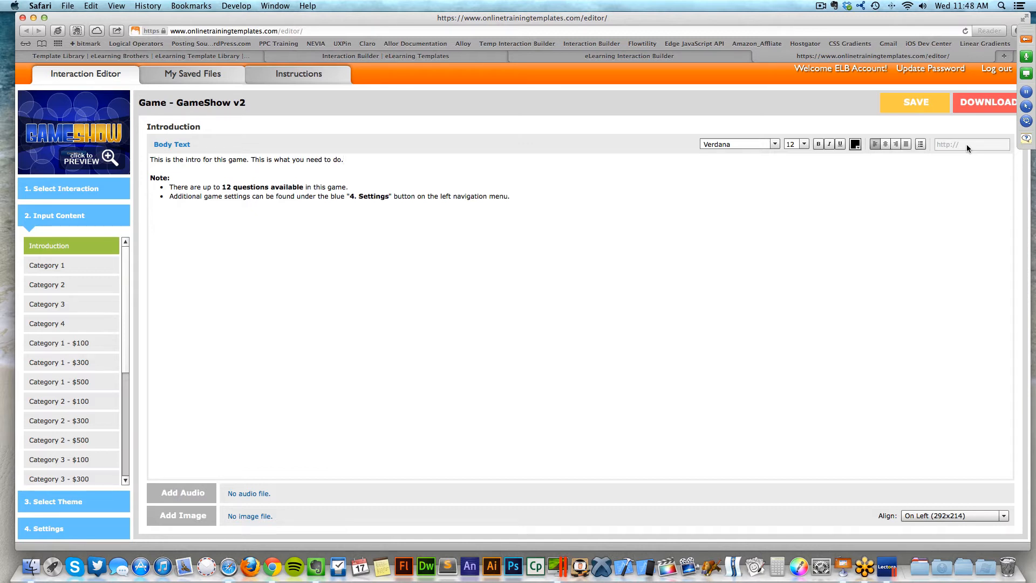
left_click(524, 187)
left_click(420, 276)
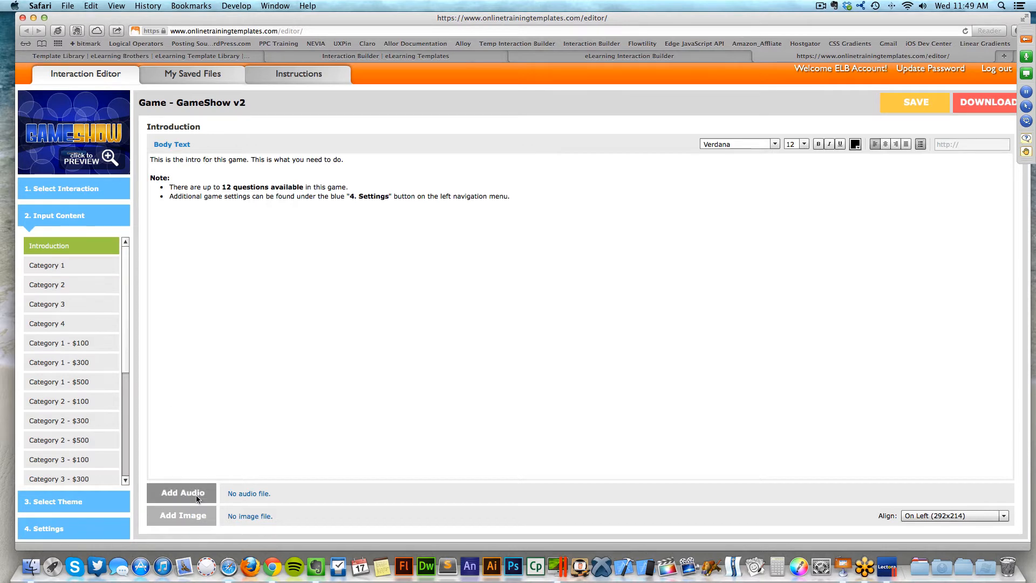
- Attach Wrong.mp3 from Dropbox > eLB Templates > storyline as intro audio and play it
left_click(188, 496)
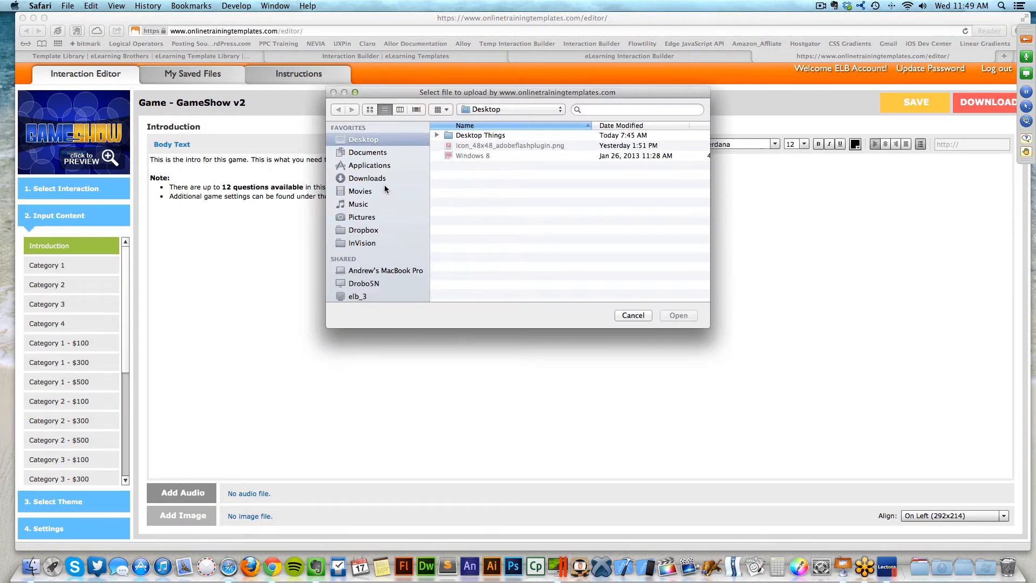
left_click(388, 230)
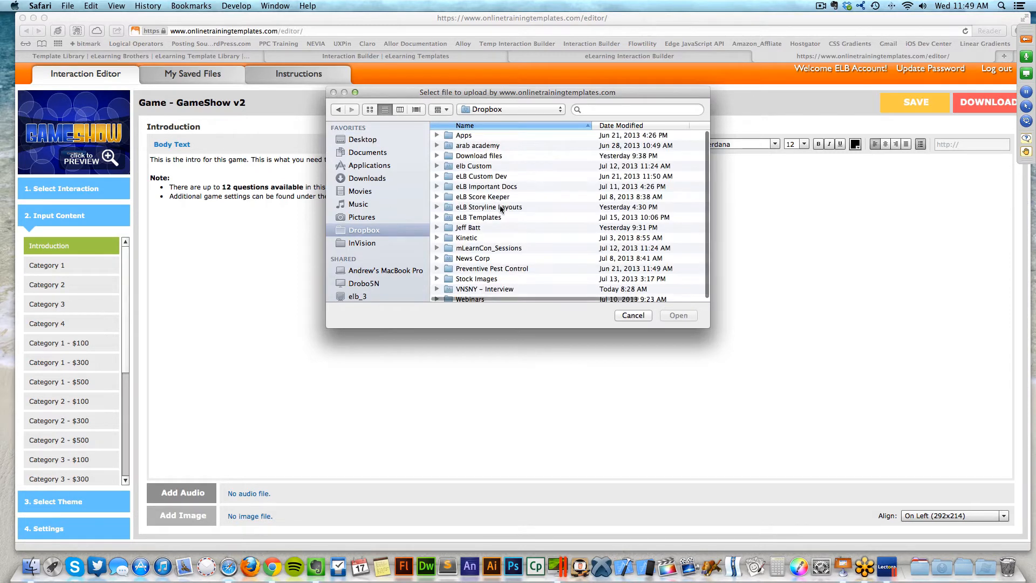
double_click(501, 221)
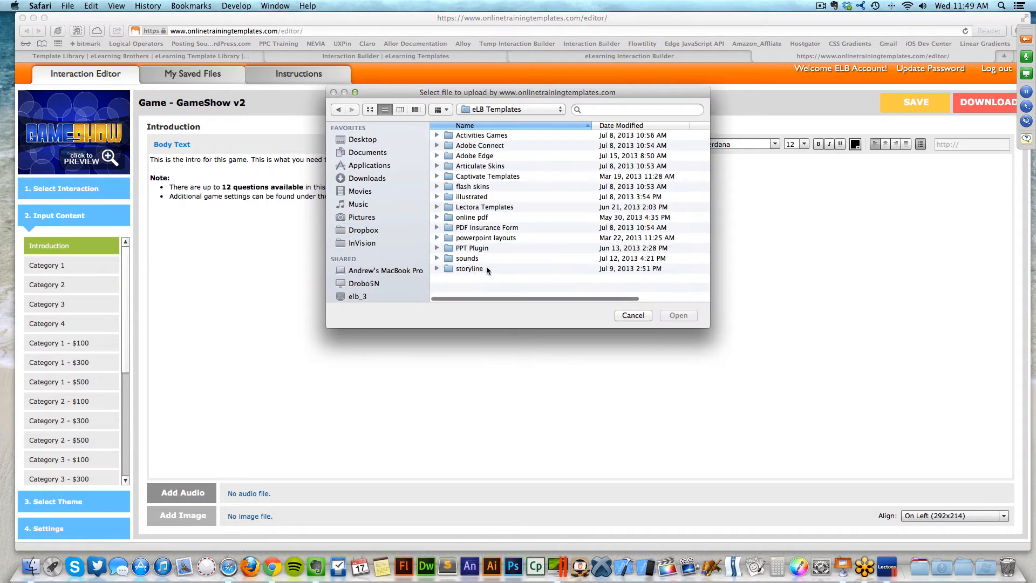
double_click(487, 267)
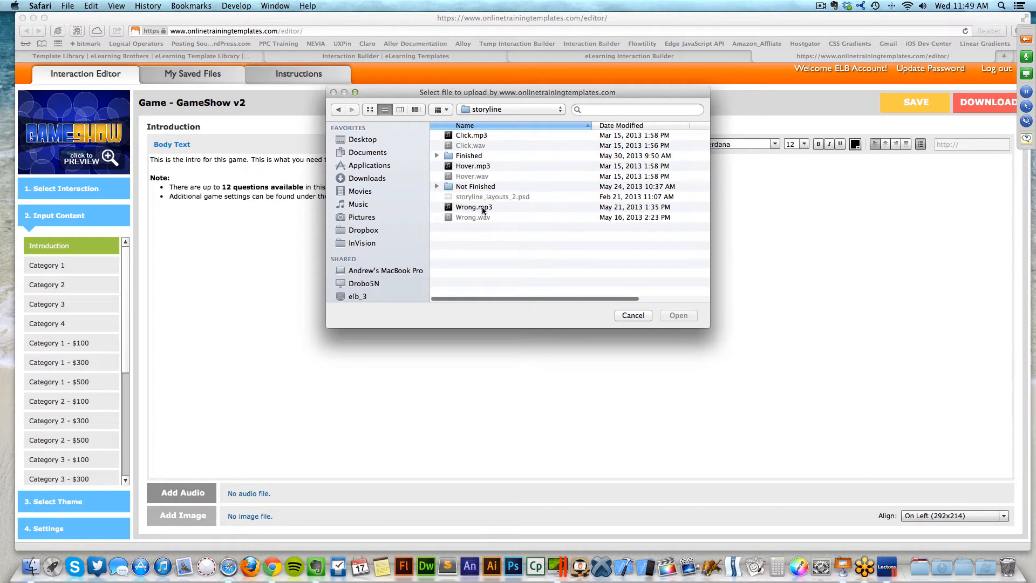
left_click(482, 207)
left_click(680, 316)
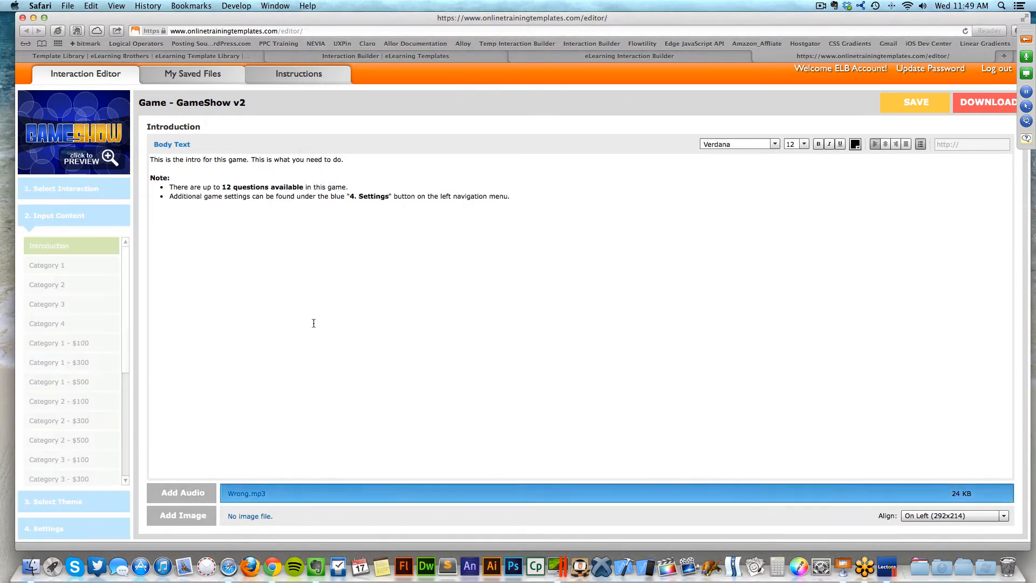
left_click(232, 494)
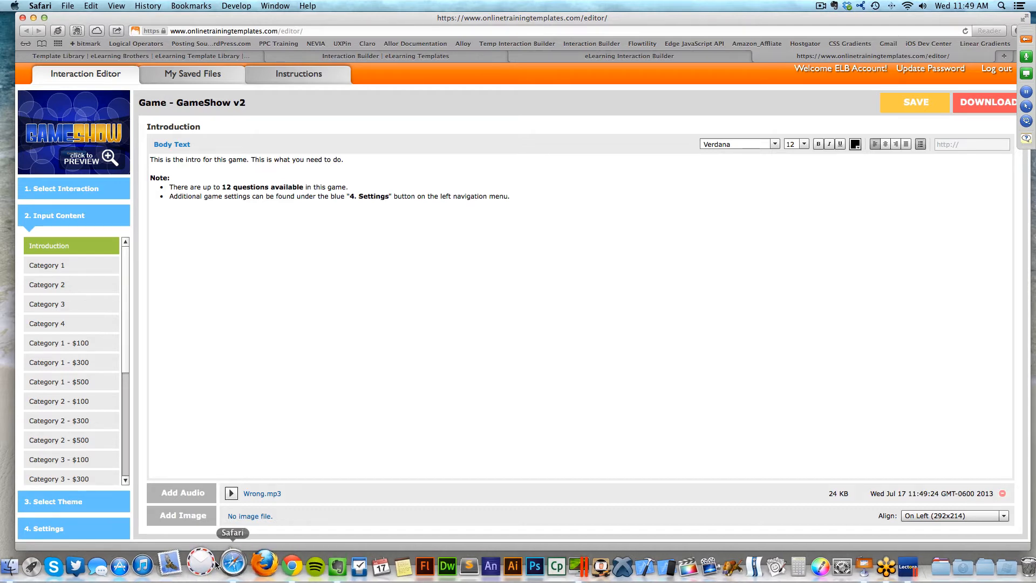
- Add icon_48x48_adobeflashplugin.png from the Desktop as the intro image, aligned On Left
left_click(197, 515)
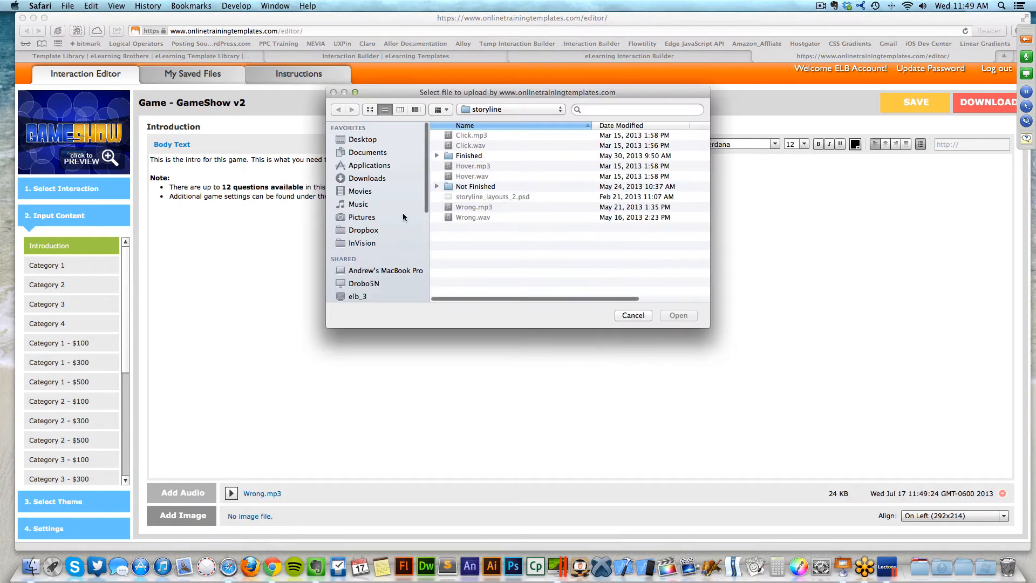
left_click(357, 140)
left_click(497, 146)
left_click(678, 315)
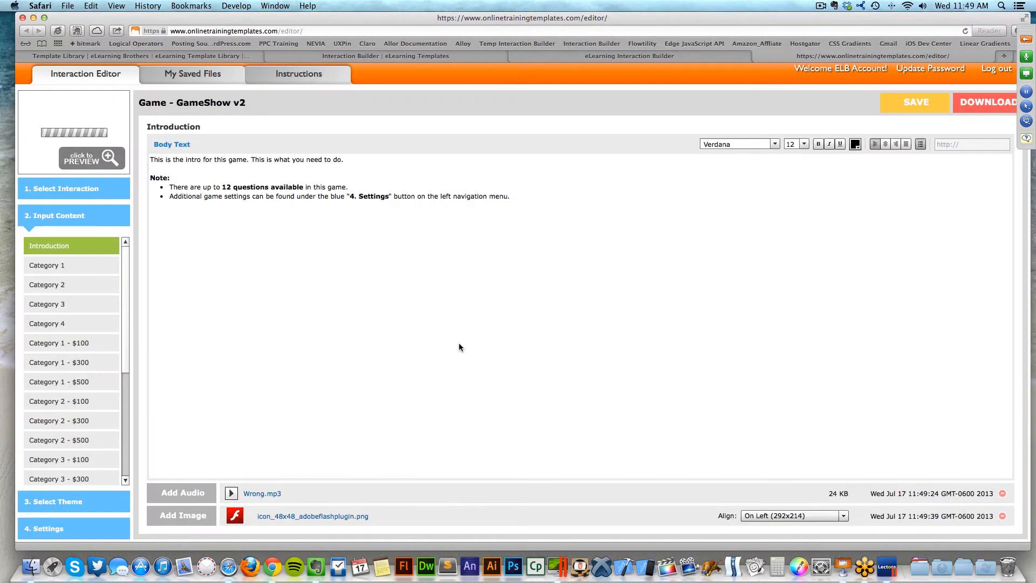
left_click(473, 333)
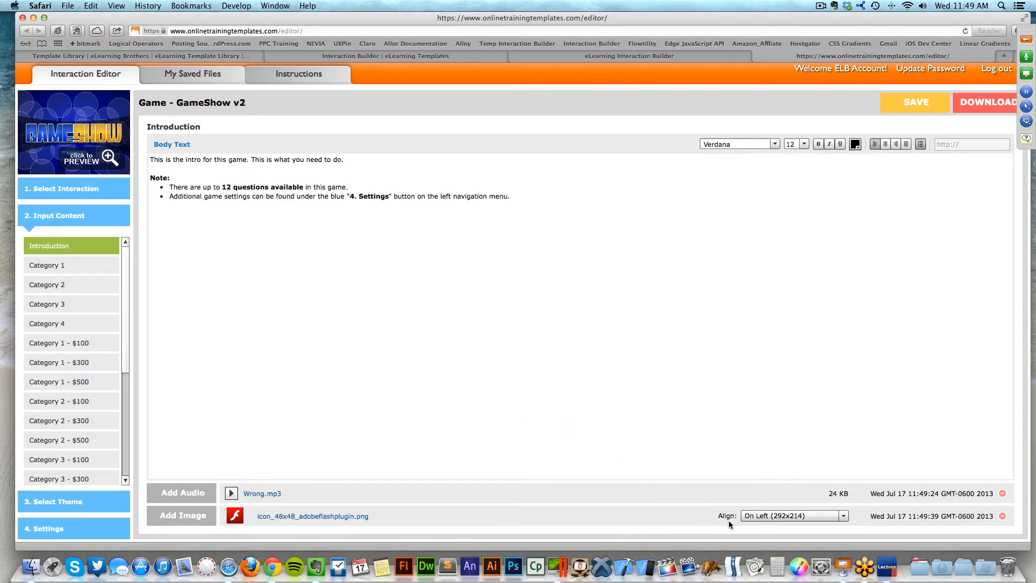
left_click(778, 516)
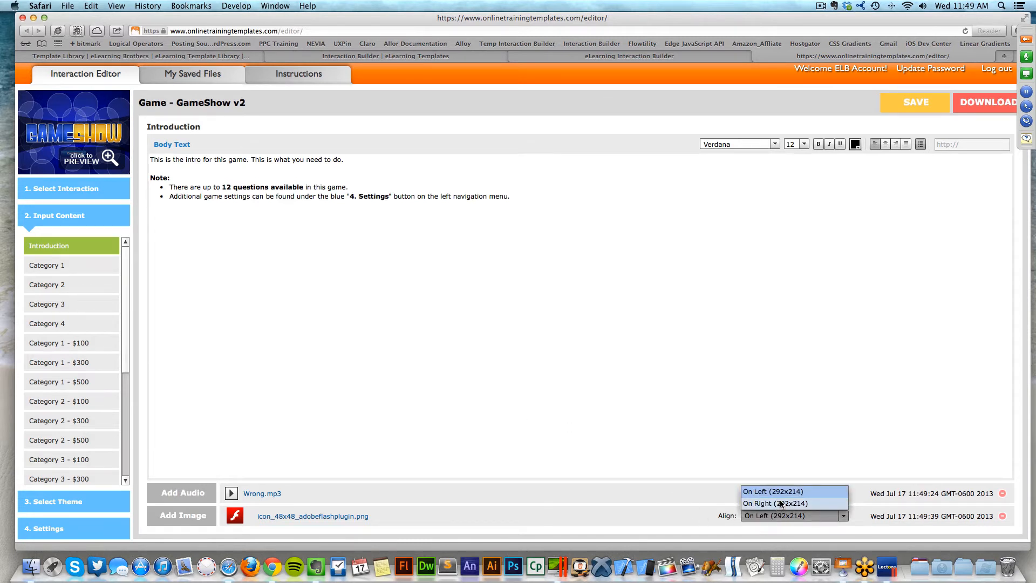
left_click(805, 444)
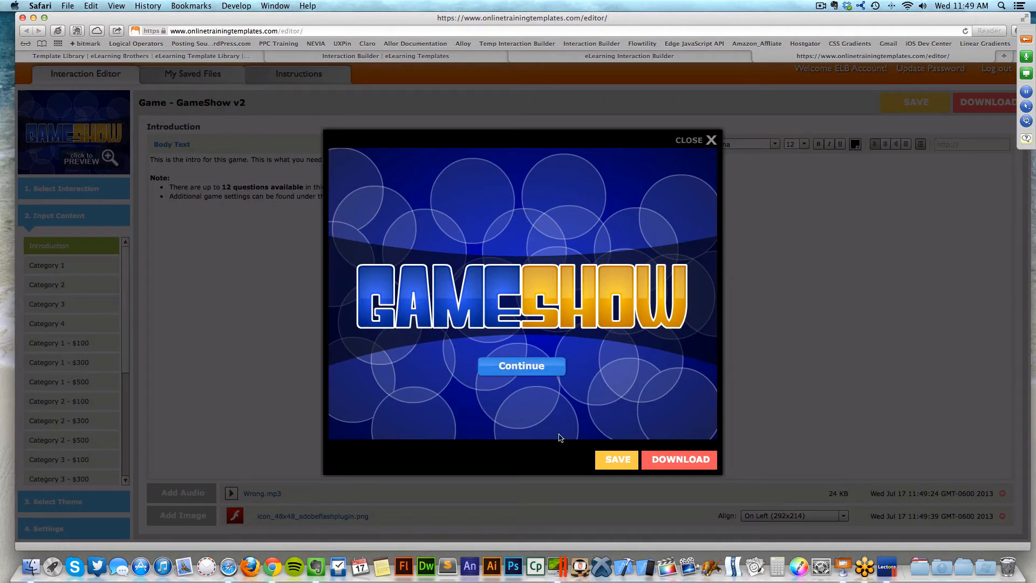
left_click(535, 363)
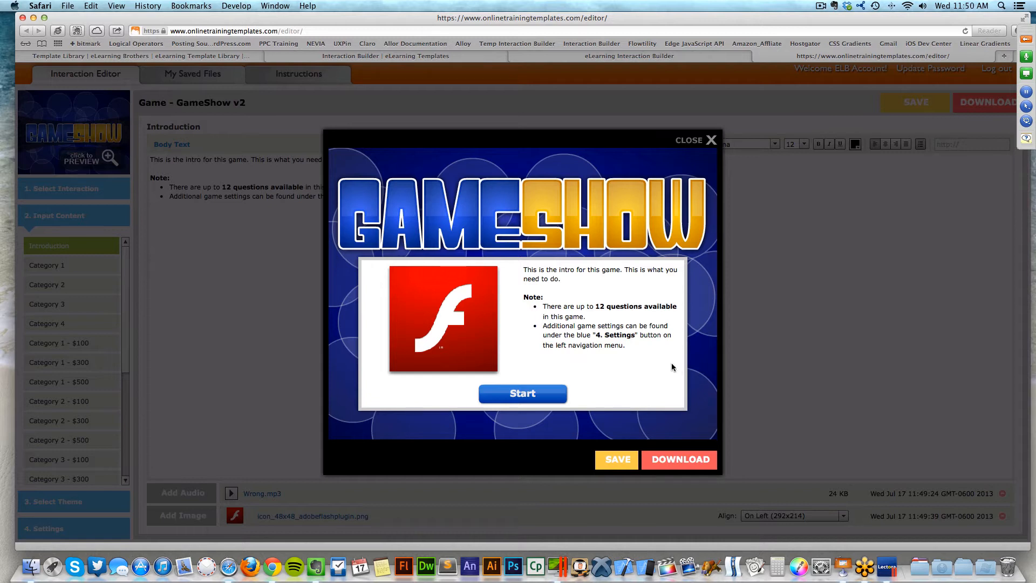
left_click(701, 142)
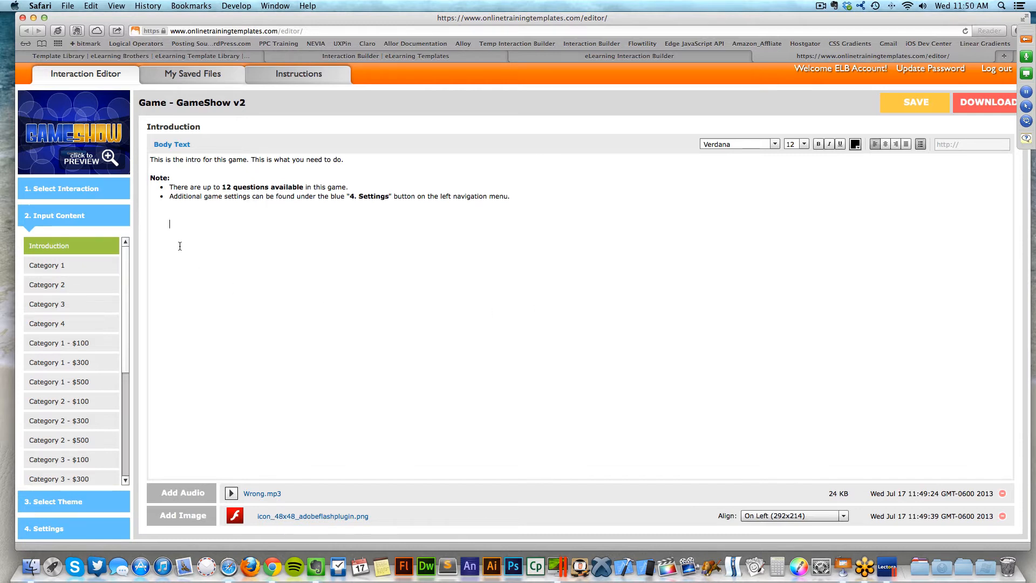
- Change the Category 1 label text to 'Topic 1'
left_click(82, 270)
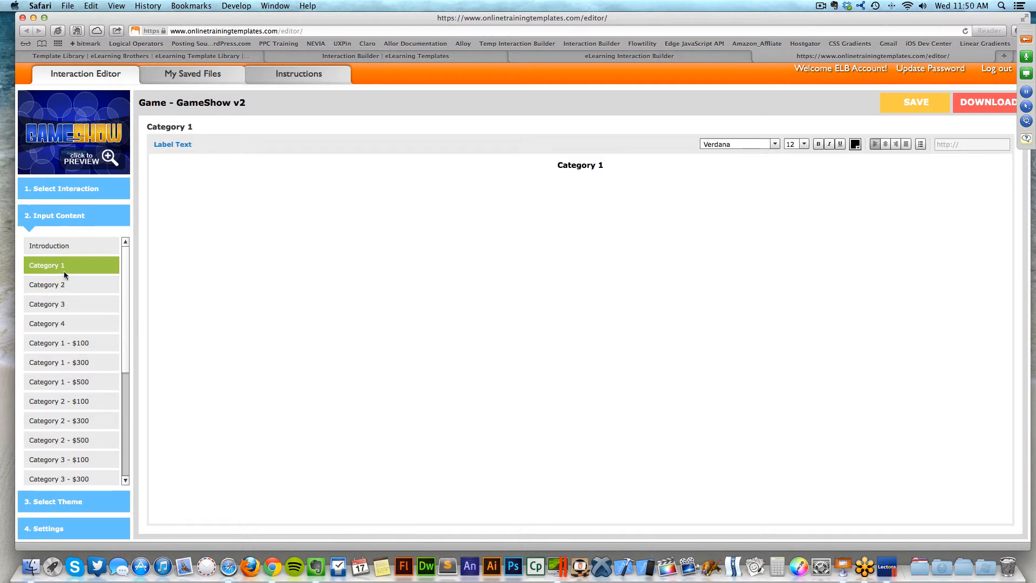
left_click(562, 170)
left_click_drag(606, 165, 555, 162)
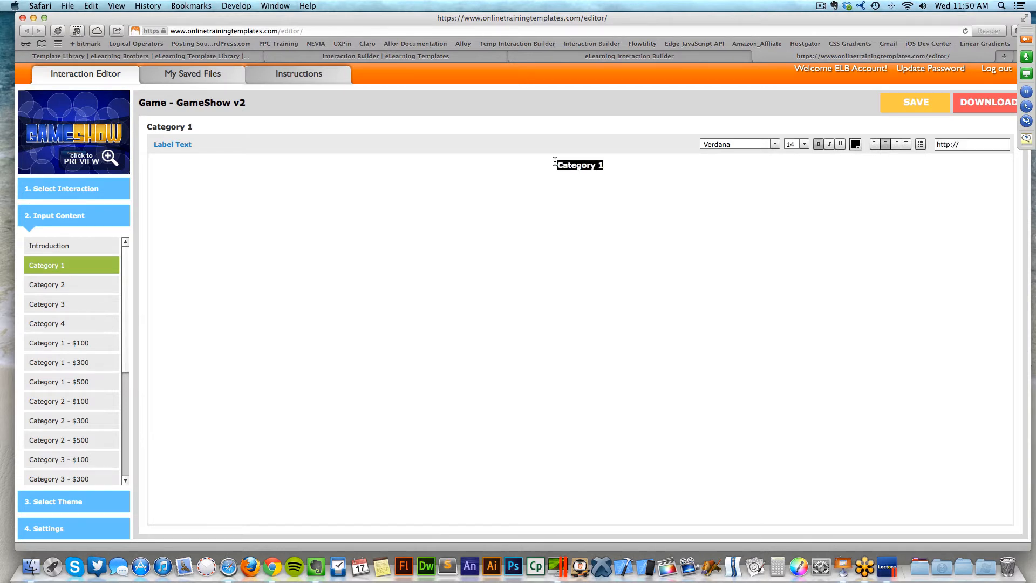
type("Topic 1")
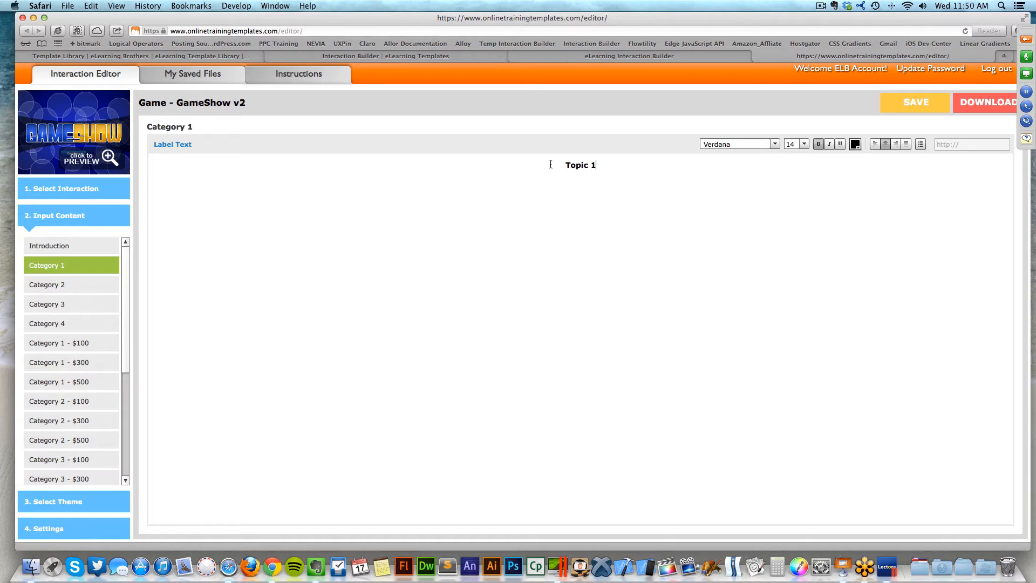
key("Return")
left_click(109, 161)
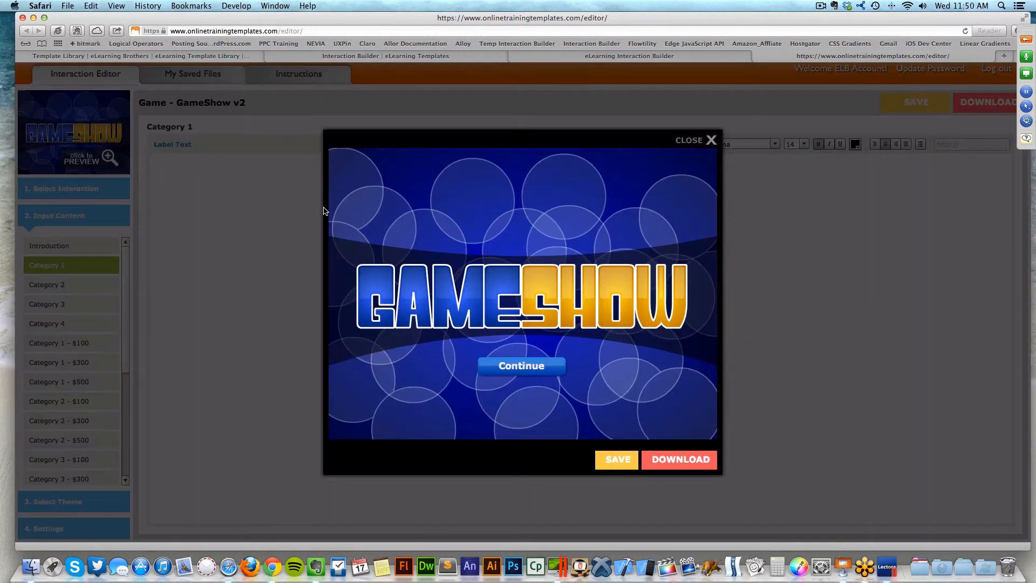
left_click(507, 367)
left_click(530, 400)
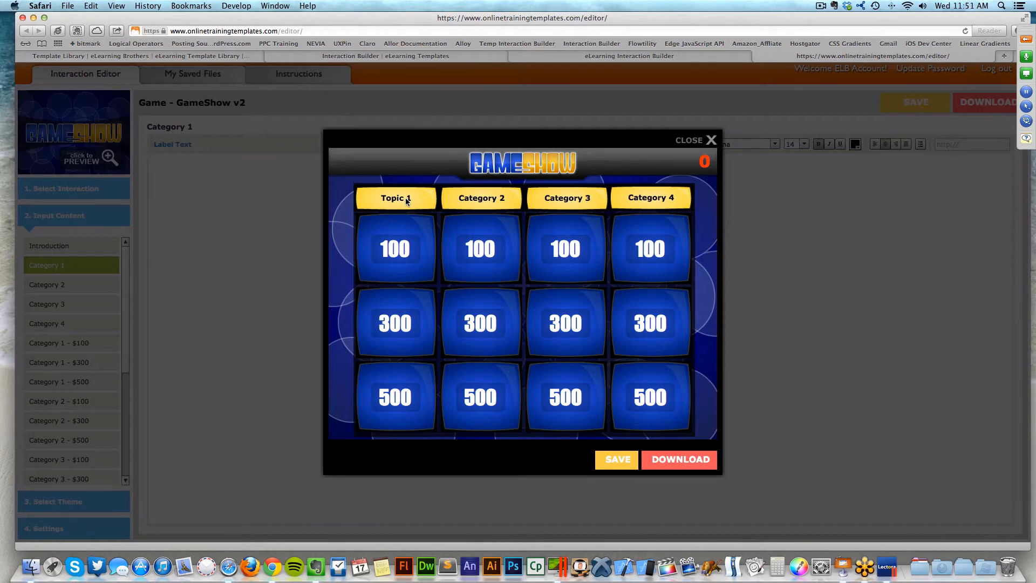
left_click(706, 142)
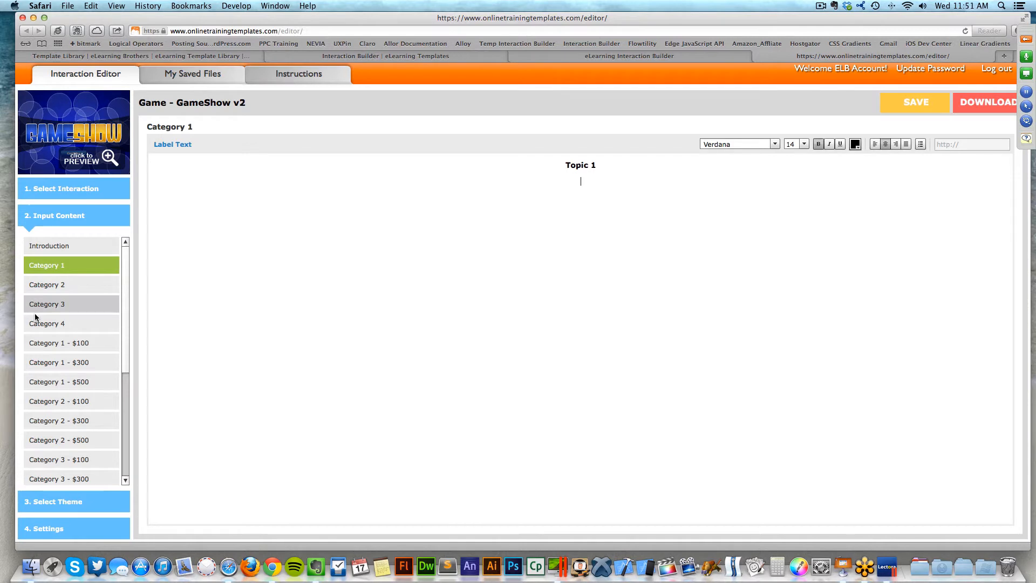
- Look over the Category 2, 3 and 4 labels, then open the Category 1 - $100 question
left_click(70, 289)
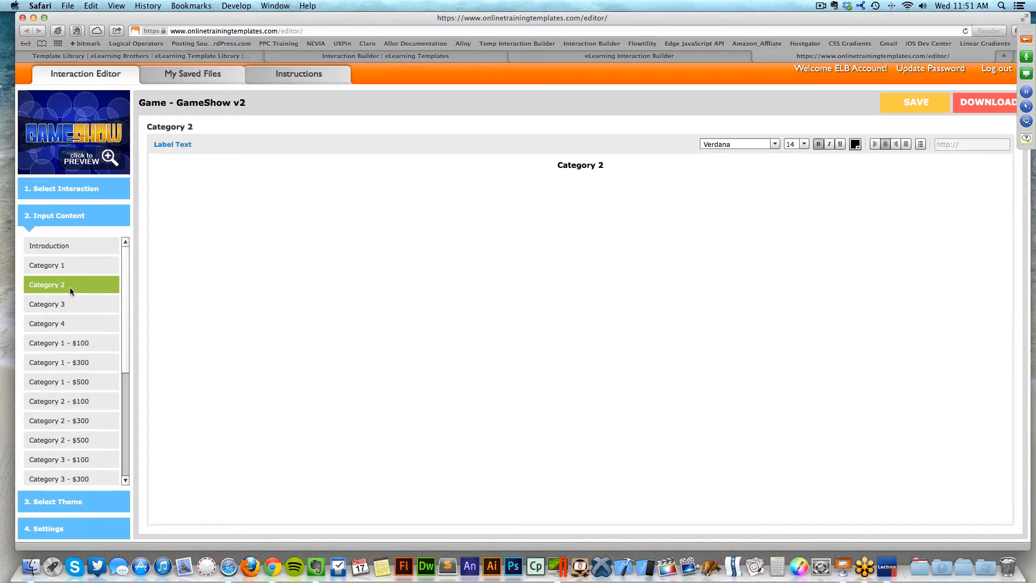
left_click(67, 304)
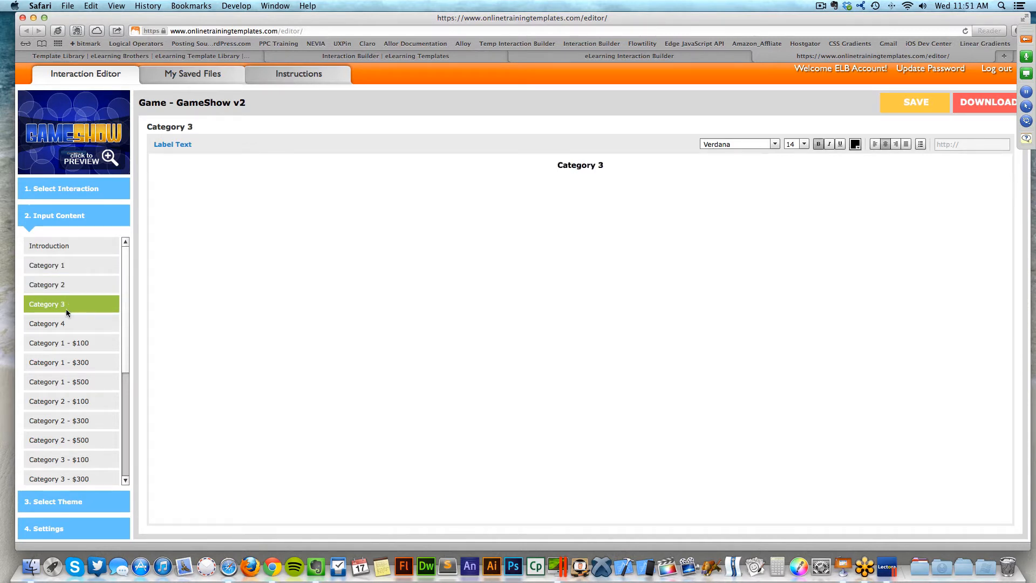
left_click(64, 325)
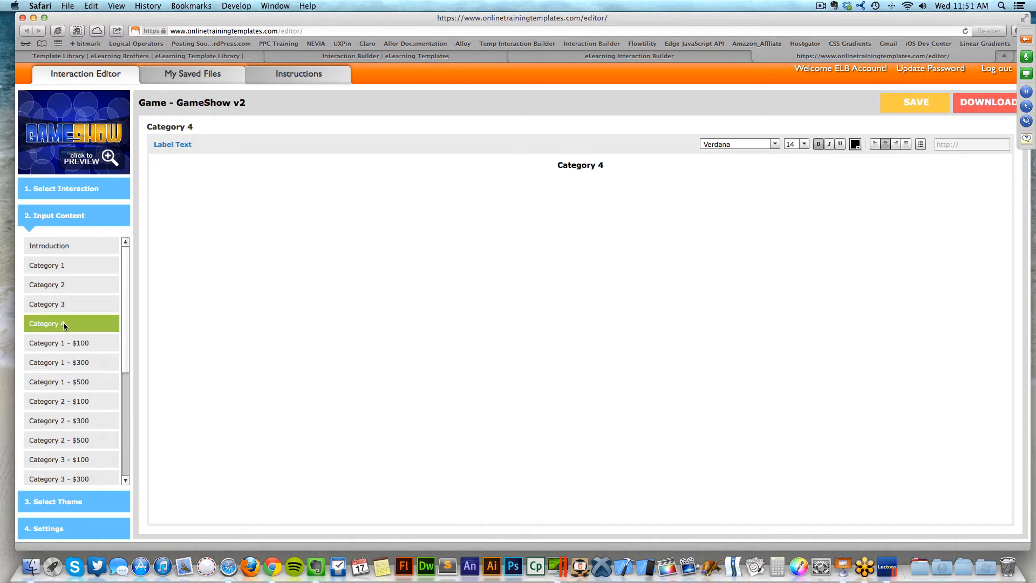
scroll(128, 302, "down", 2)
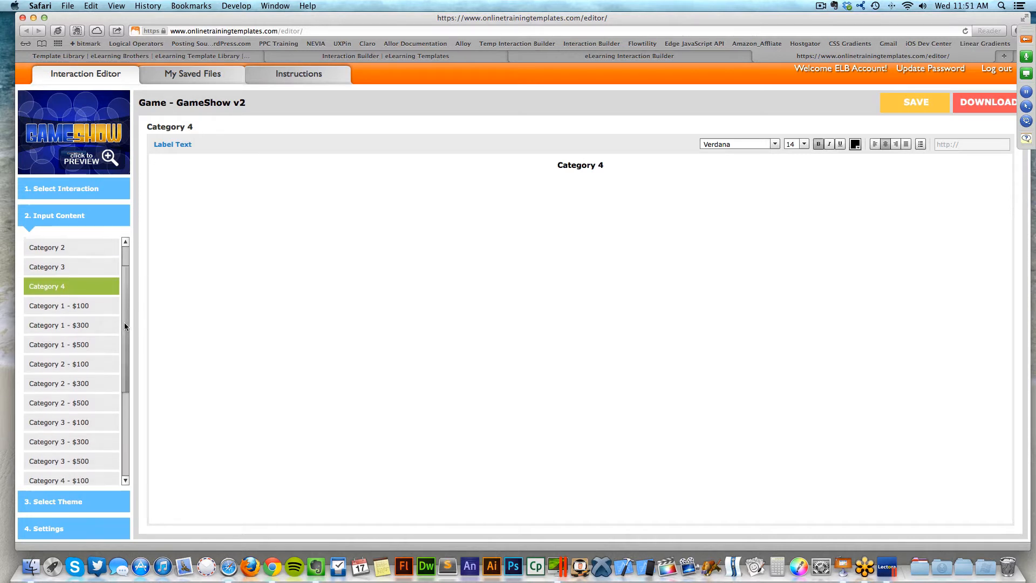
left_click(88, 298)
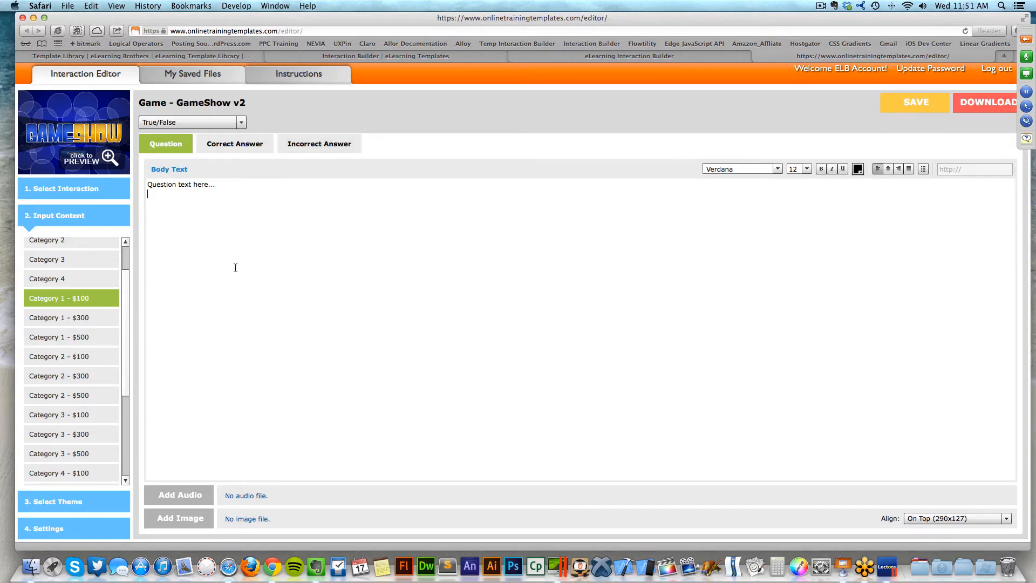
- Switch the Category 1 - $100 question type to Multiple Choice
left_click_drag(215, 184, 149, 185)
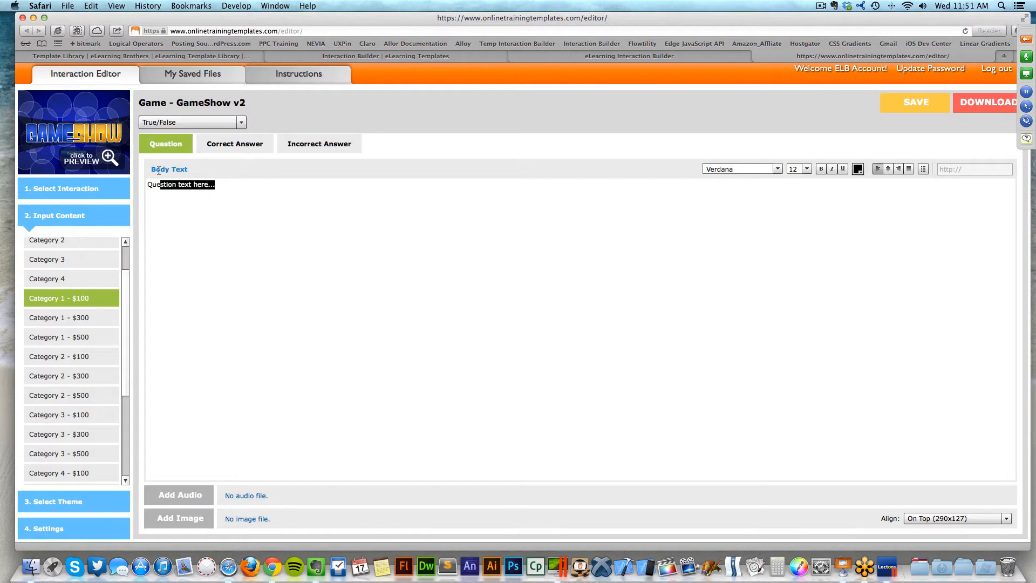
left_click(200, 358)
left_click(211, 123)
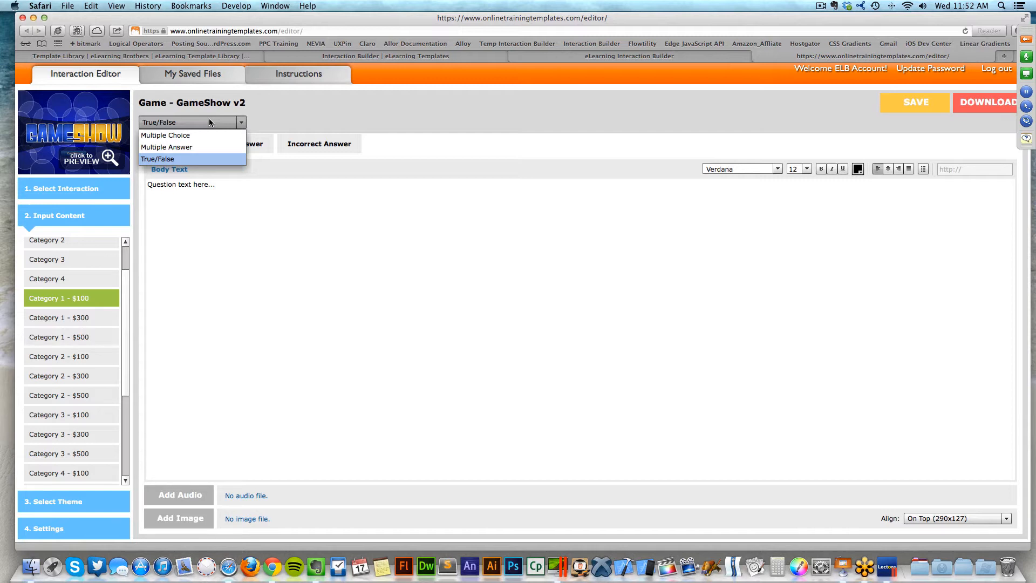
left_click(193, 134)
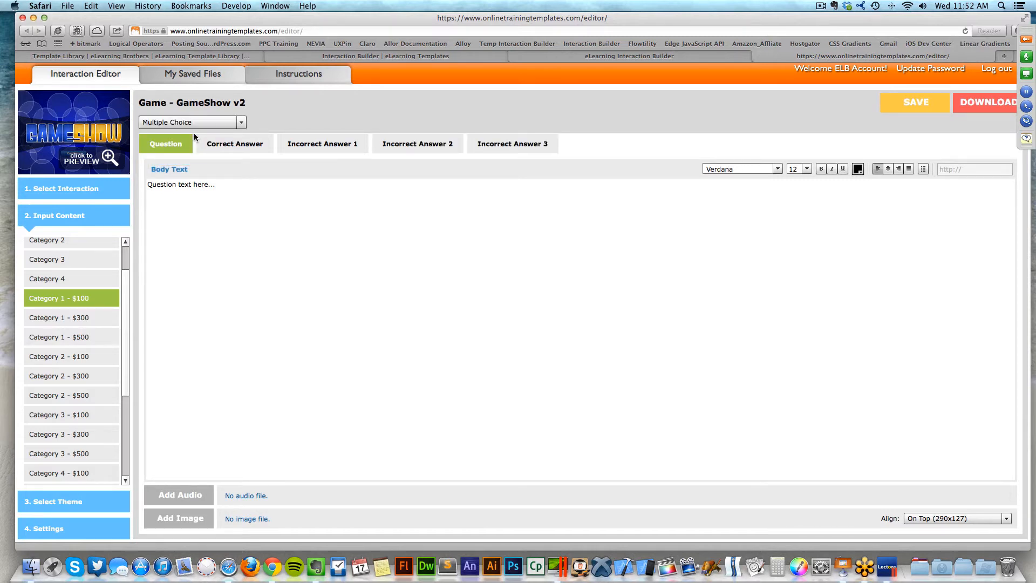
- Replace the placeholder question text with 'What is the correct answer?'
left_click_drag(214, 184, 118, 174)
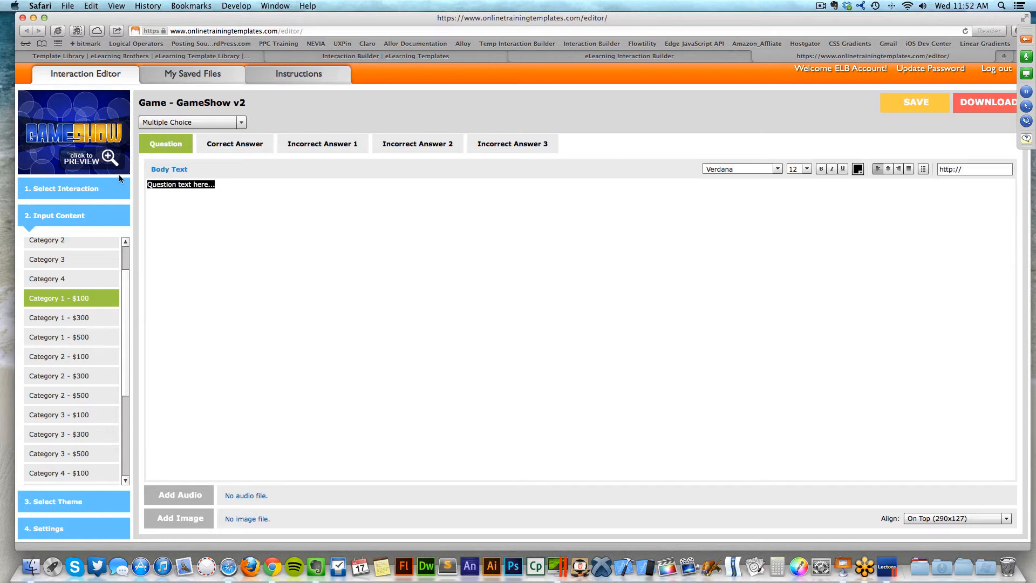
type("What")
type("is the")
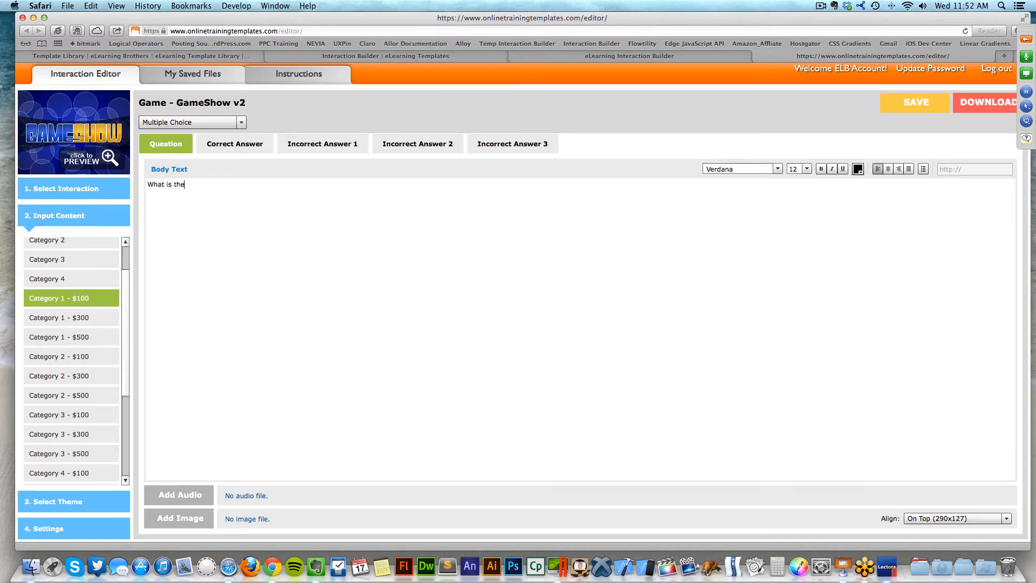
type(" correct answer?")
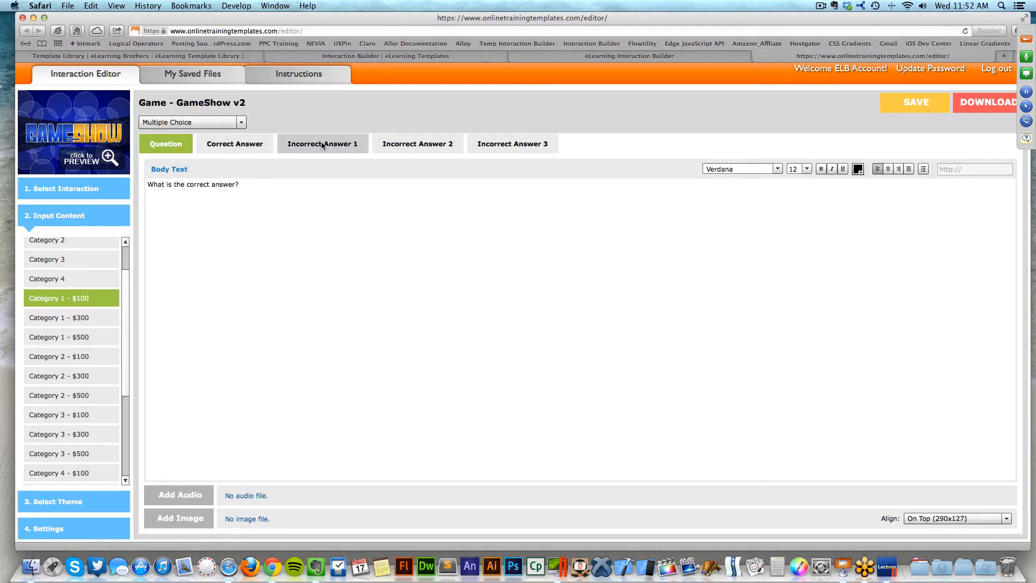
- Replace the placeholder correct answer with 'This is a test', then review Incorrect Answer 1
left_click(257, 142)
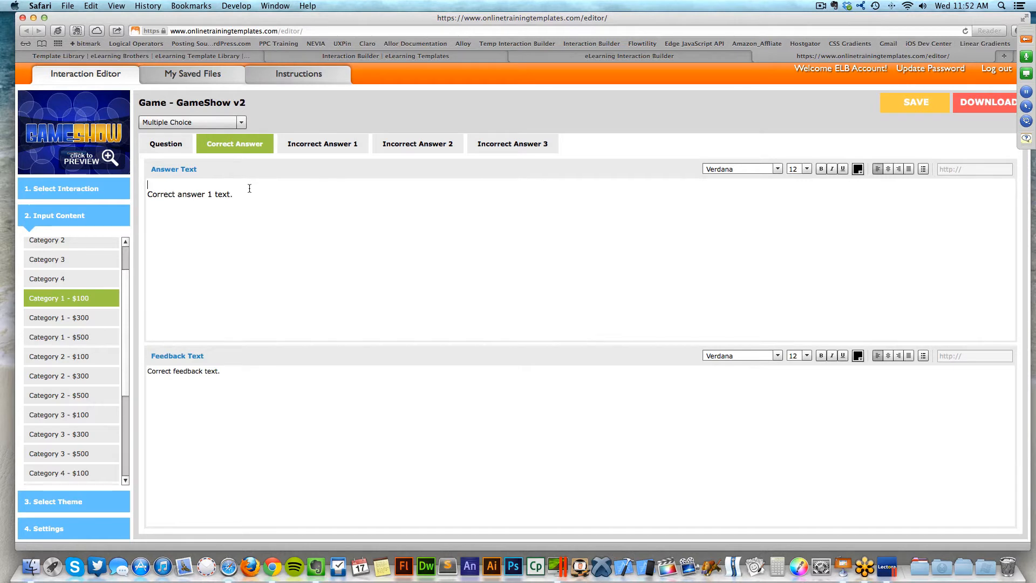
left_click_drag(247, 194, 140, 197)
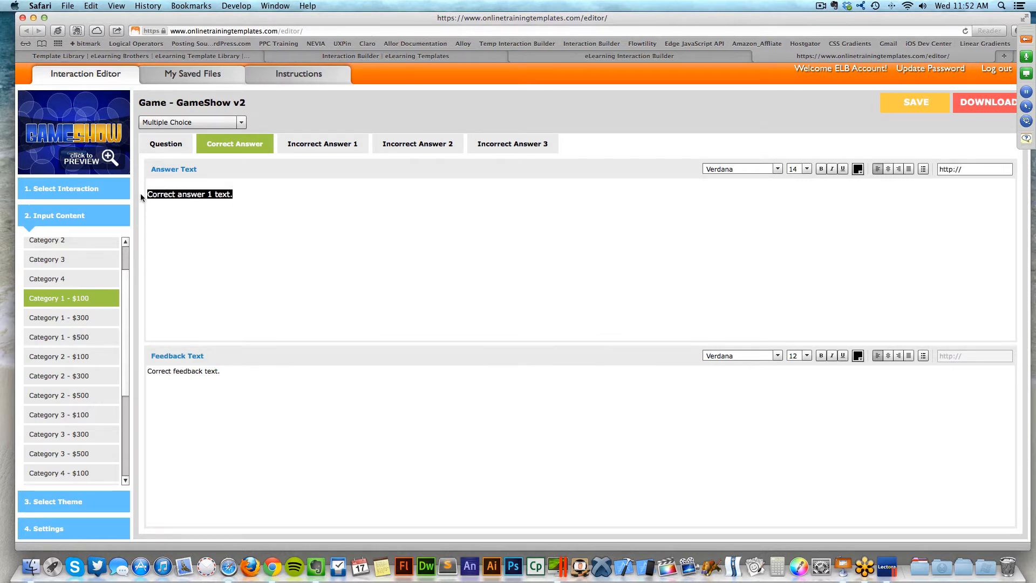
type("This is a test")
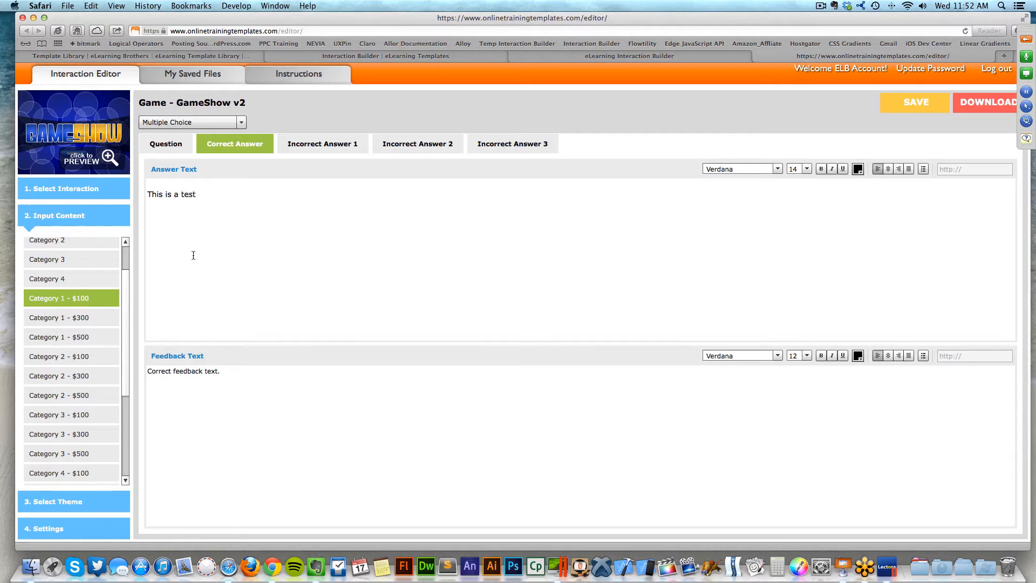
left_click_drag(242, 373, 138, 362)
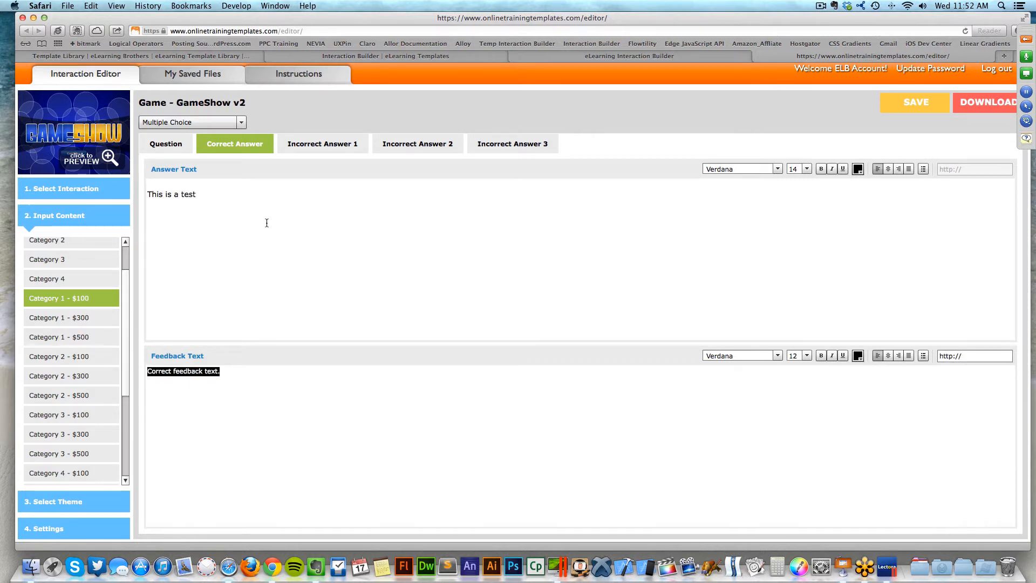
left_click(305, 147)
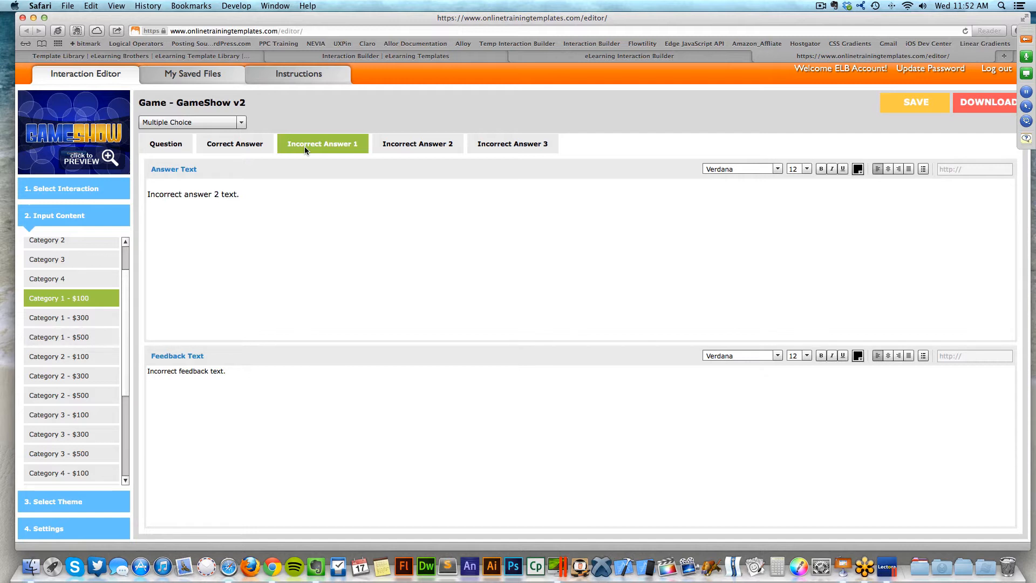
left_click(258, 150)
left_click(325, 150)
left_click(76, 161)
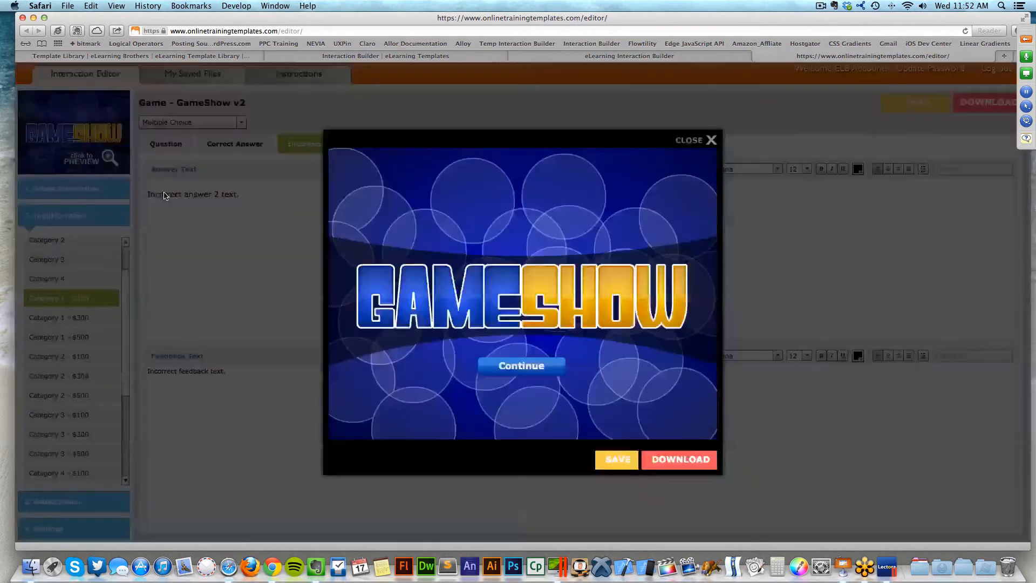
left_click(509, 365)
left_click(520, 393)
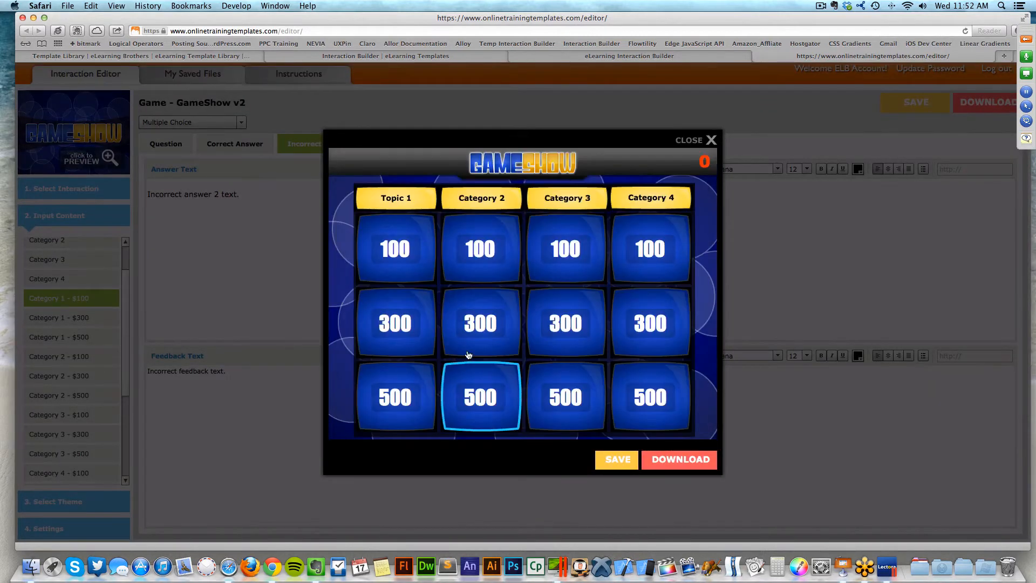
left_click(422, 266)
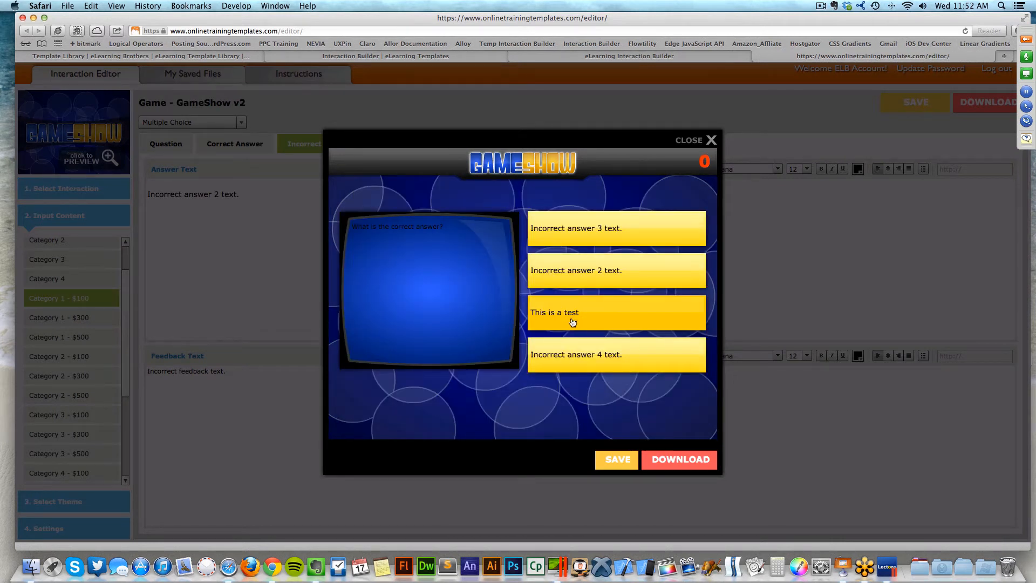
left_click(613, 316)
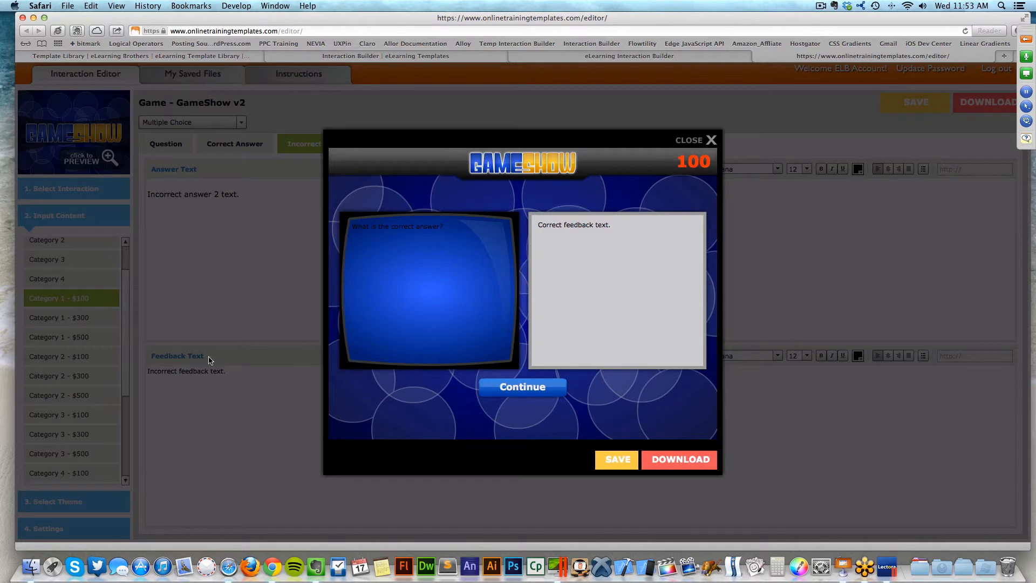
left_click(709, 141)
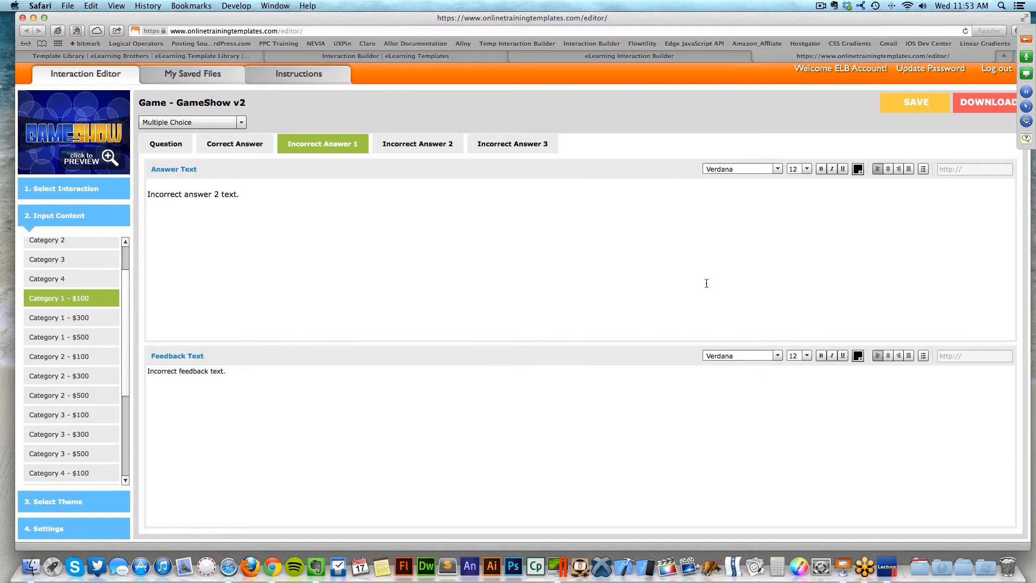
- Switch Category 1 - $100 to Multiple Answer and also mark Answer 2 correct
left_click(225, 123)
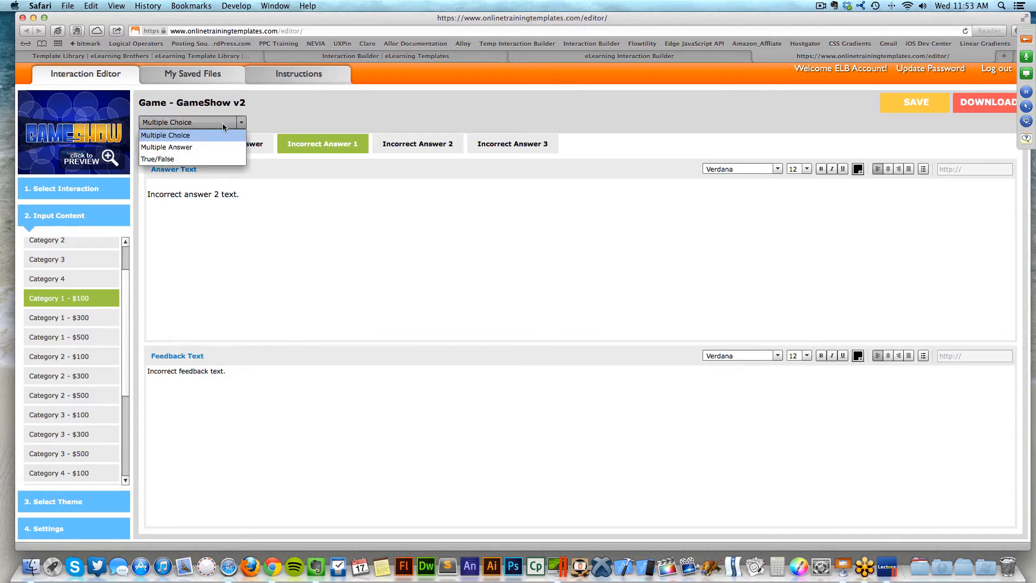
left_click(208, 147)
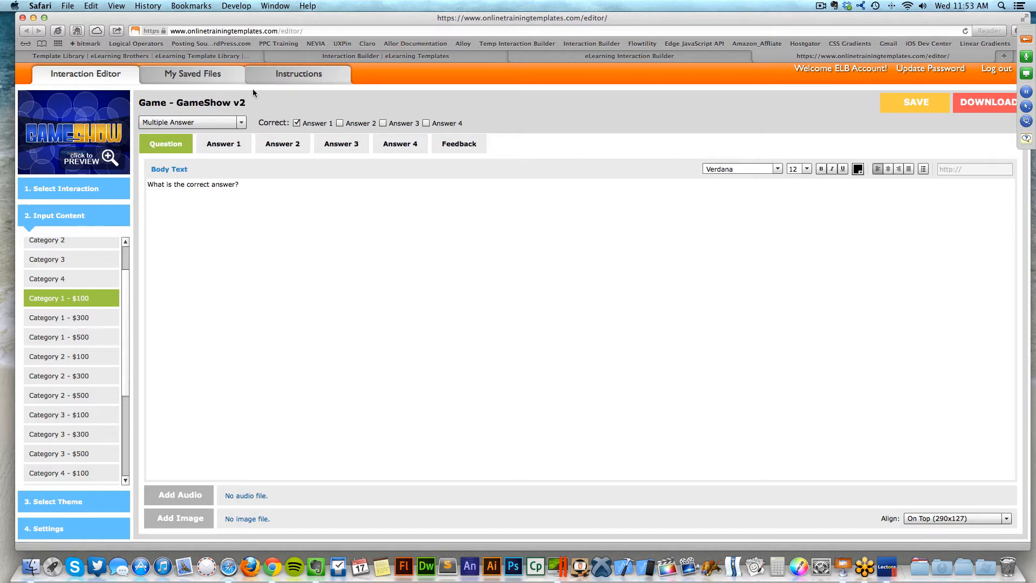
left_click(340, 123)
- Preview the game and submit both correct answers on the $100 question, then open Category 1 - $300
left_click(111, 158)
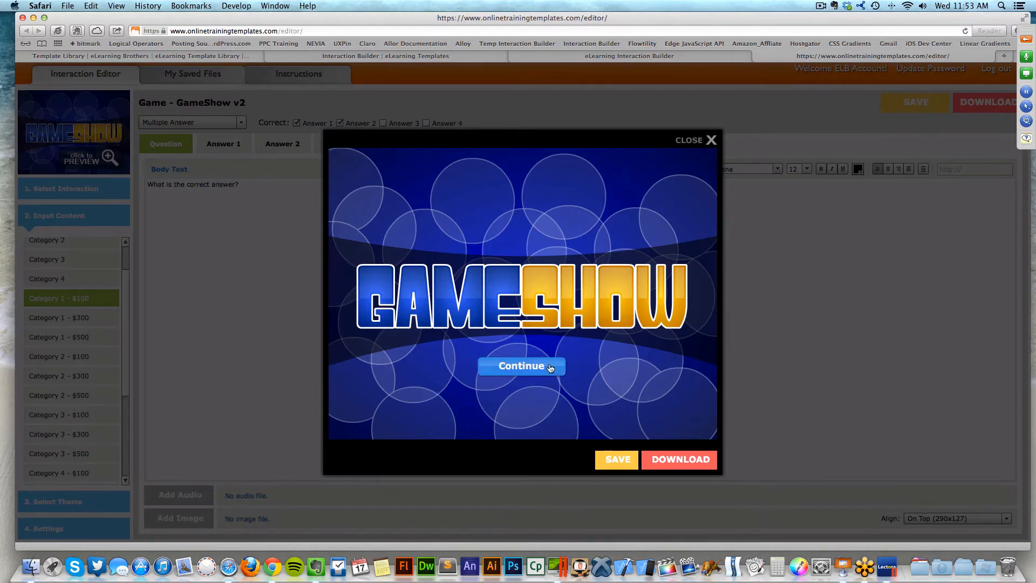
left_click(521, 365)
left_click(521, 396)
left_click(418, 302)
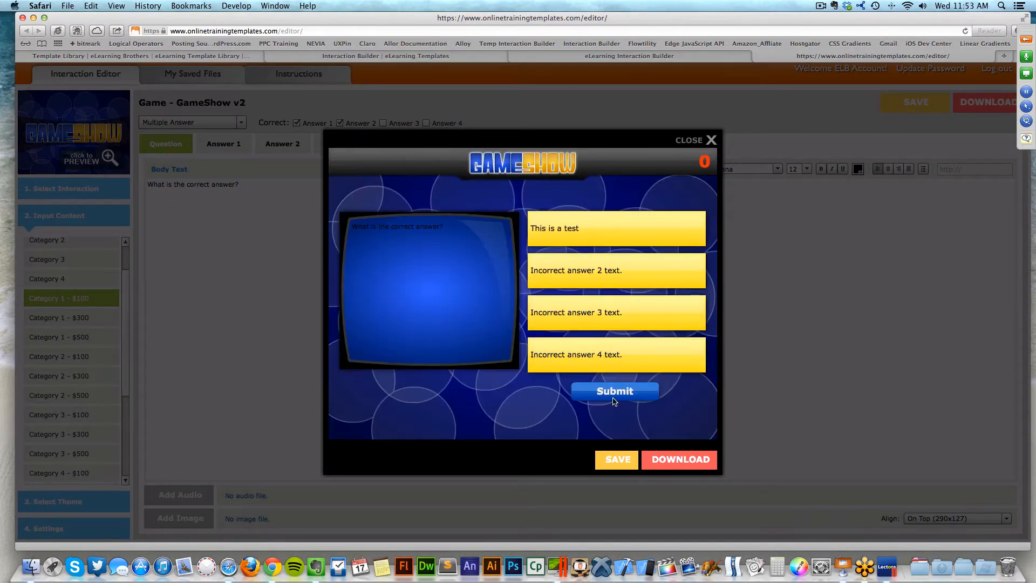
left_click(660, 229)
left_click(668, 268)
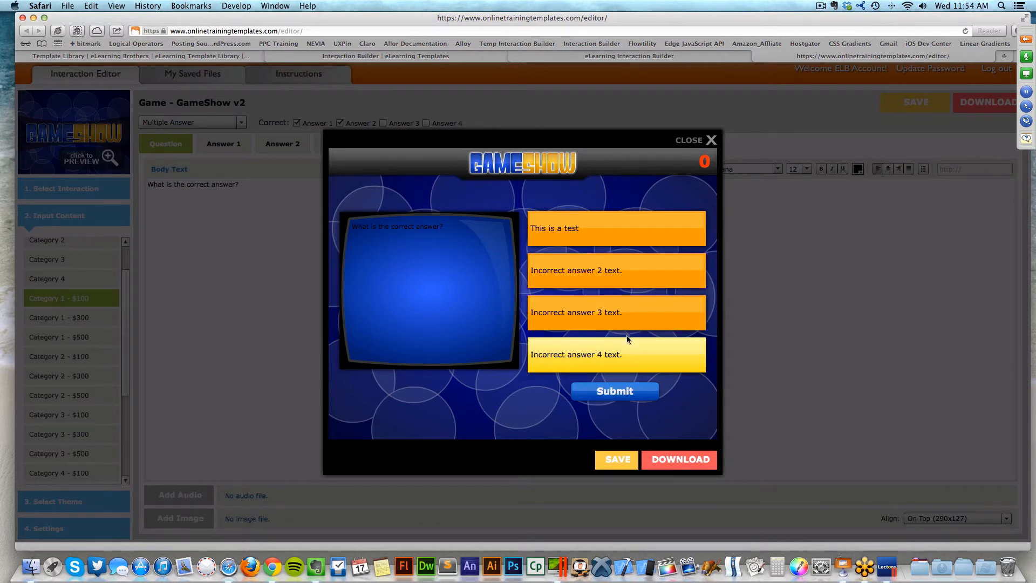
left_click(625, 400)
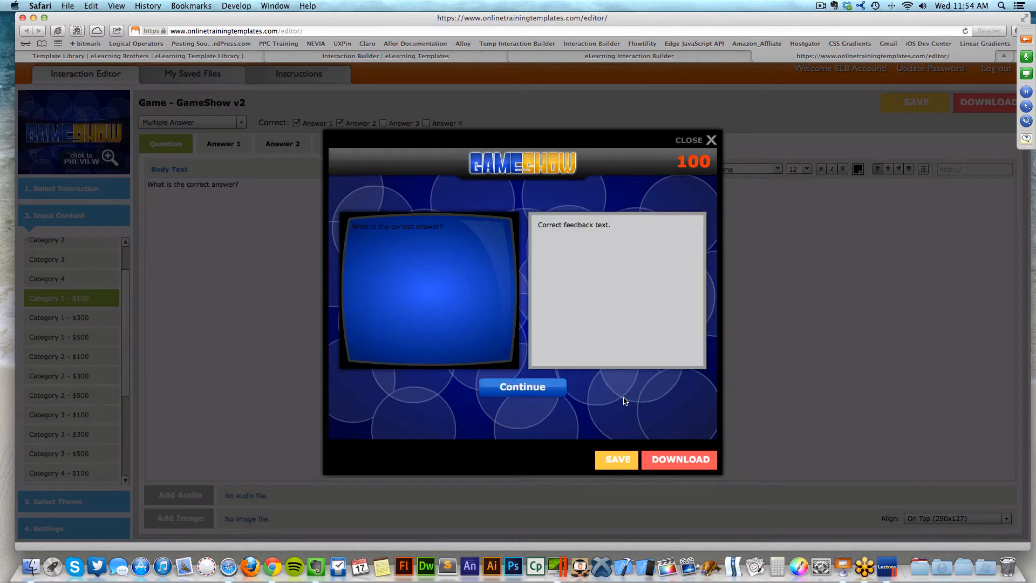
left_click(681, 141)
left_click(100, 316)
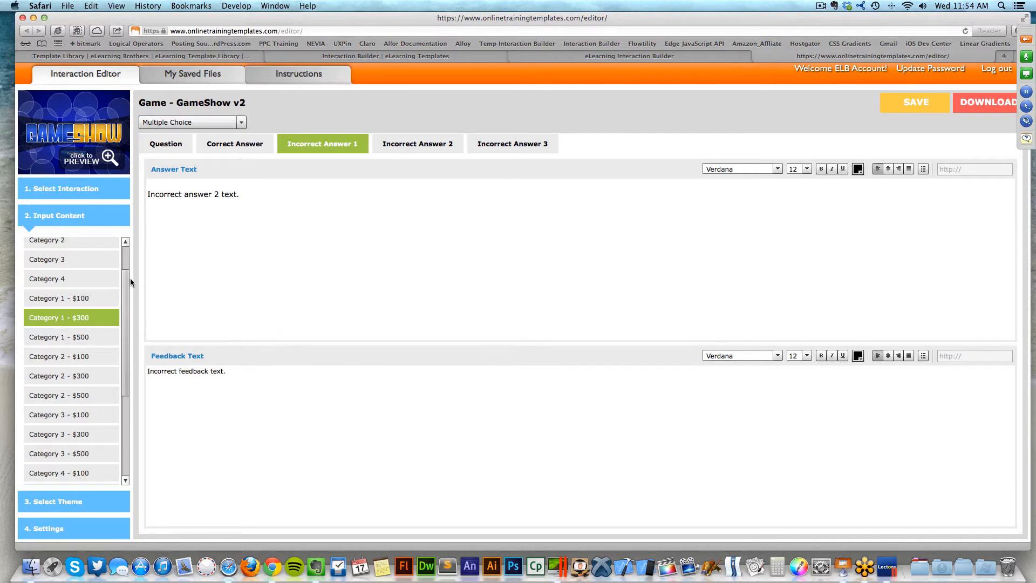
- Select the placeholder Conclusion text and delete the Continue Button label text
left_click_drag(130, 276, 122, 349)
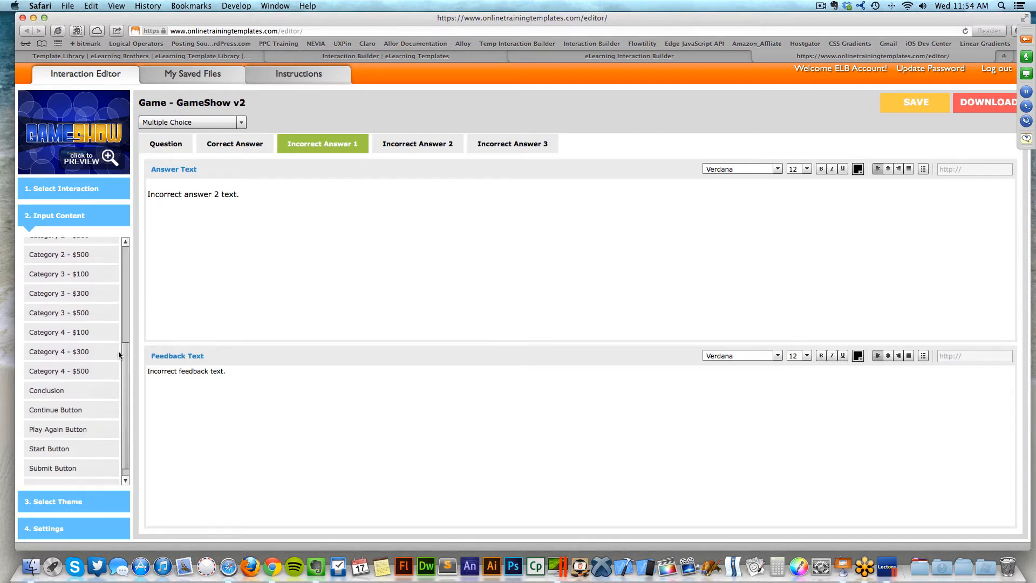
left_click(68, 391)
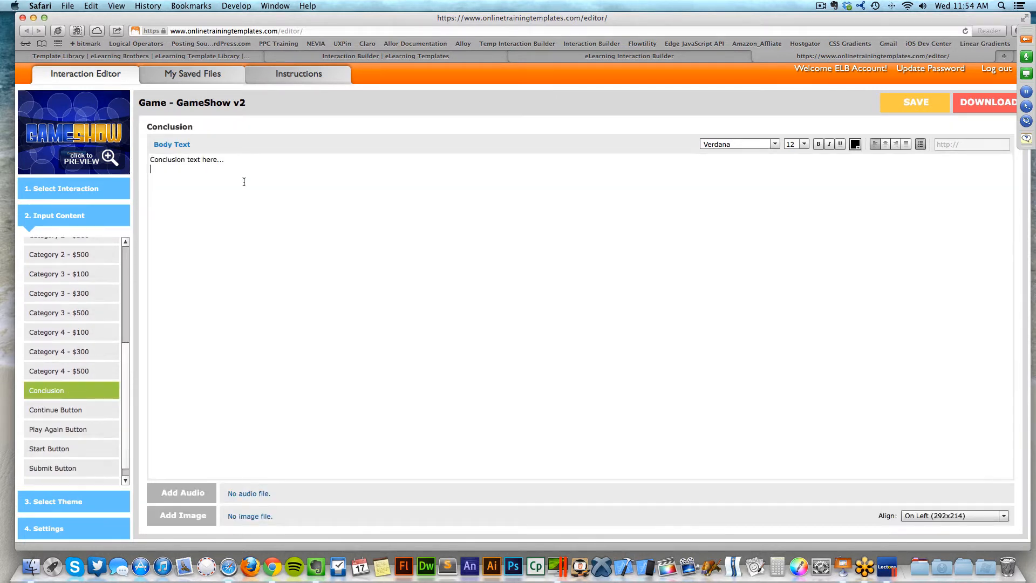
left_click_drag(250, 160, 132, 146)
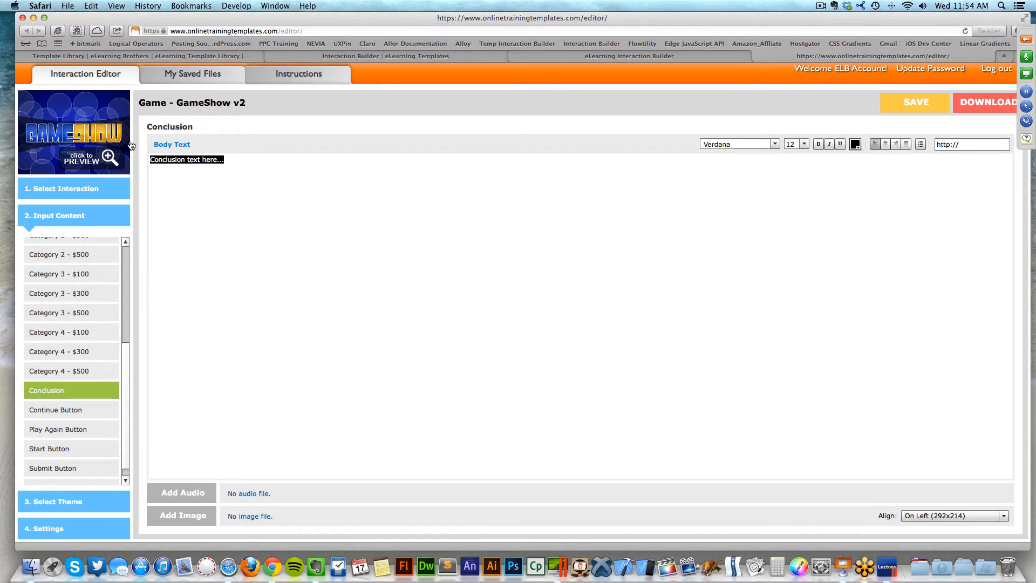
left_click(89, 410)
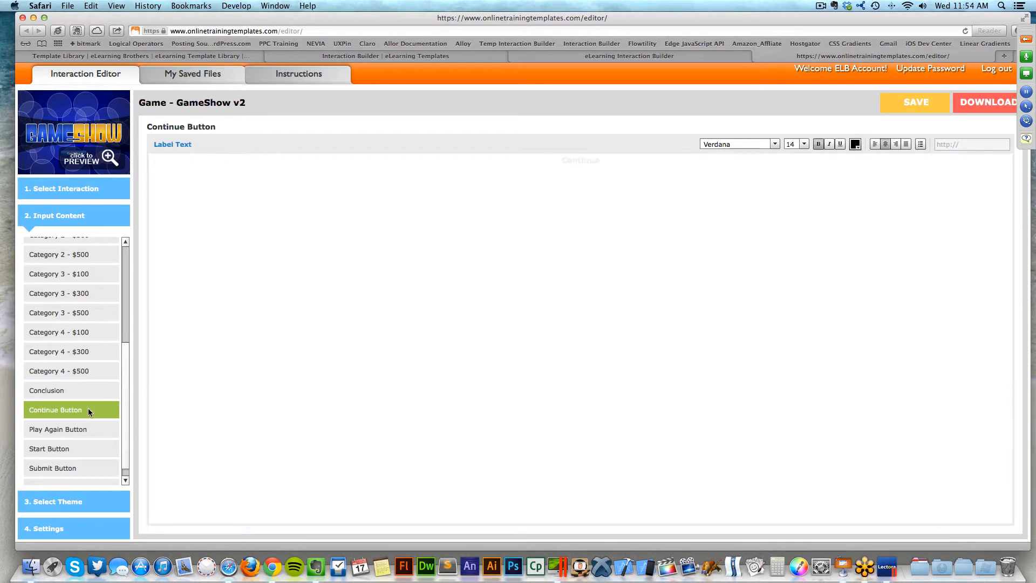
double_click(594, 161)
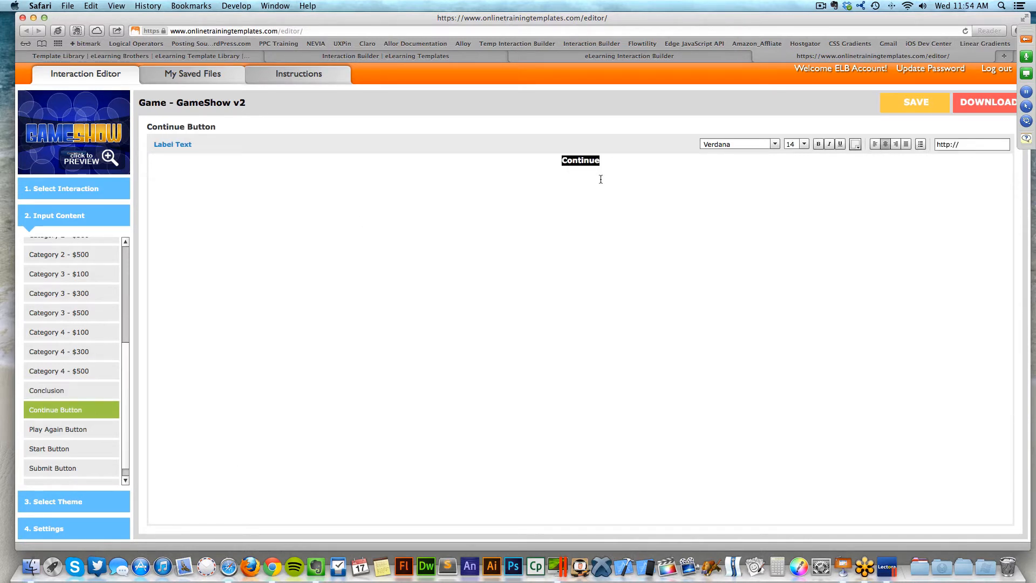
key("BackSpace")
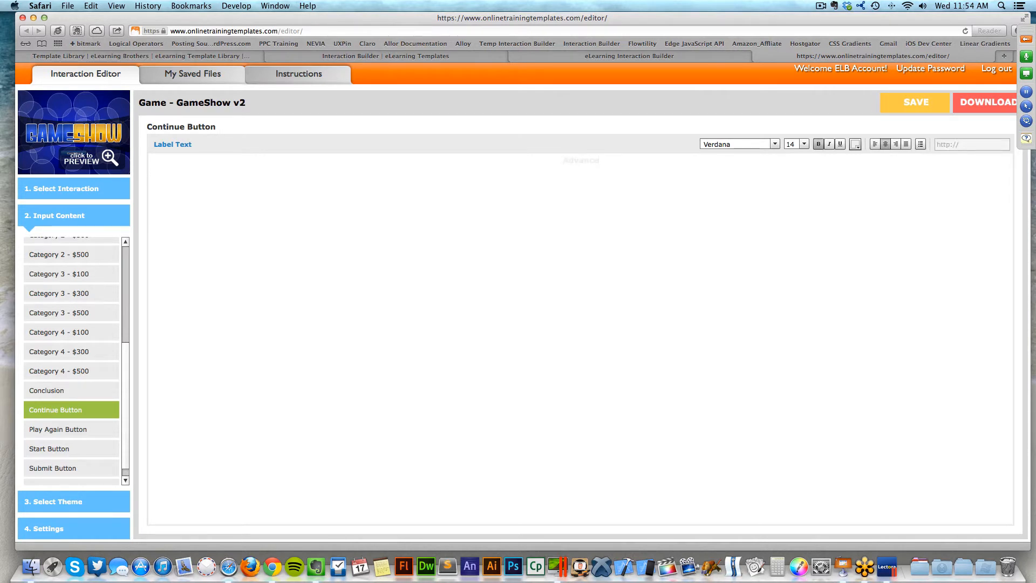
- Preview the game, then save it, dismissing the save notes dialog
left_click(74, 163)
left_click(708, 141)
left_click(890, 99)
left_click(722, 182)
- Review the Play Again and Start button labels, then go to theme selection
left_click(87, 429)
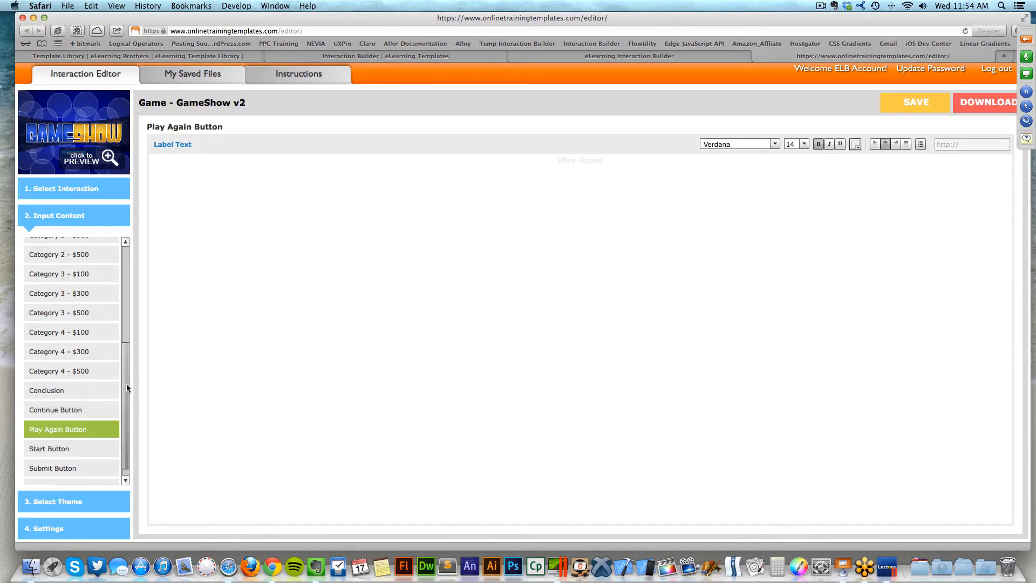
scroll(63, 435, "down", 2)
left_click(63, 435)
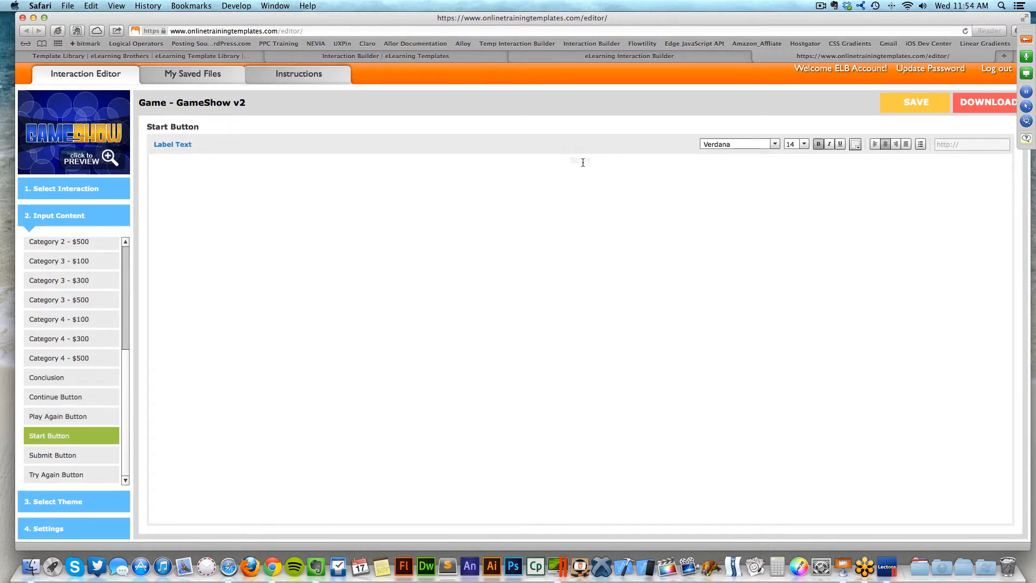
double_click(583, 162)
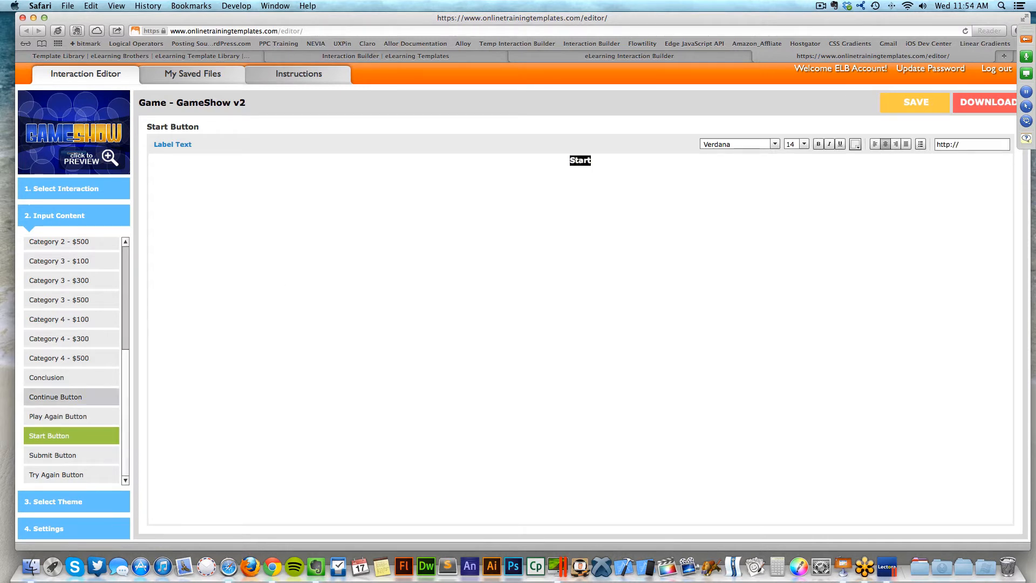
left_click_drag(123, 398, 123, 415)
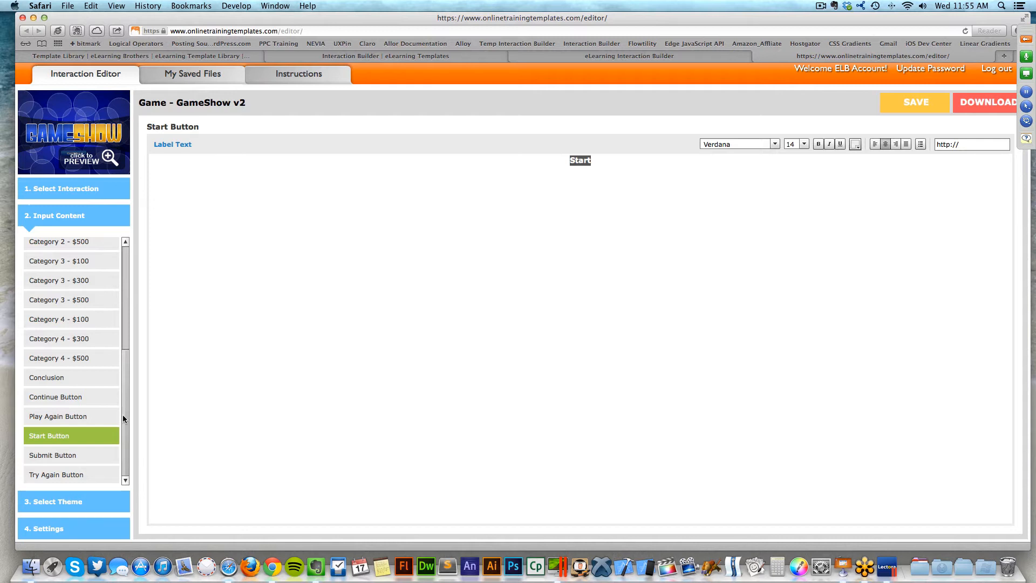
left_click(82, 501)
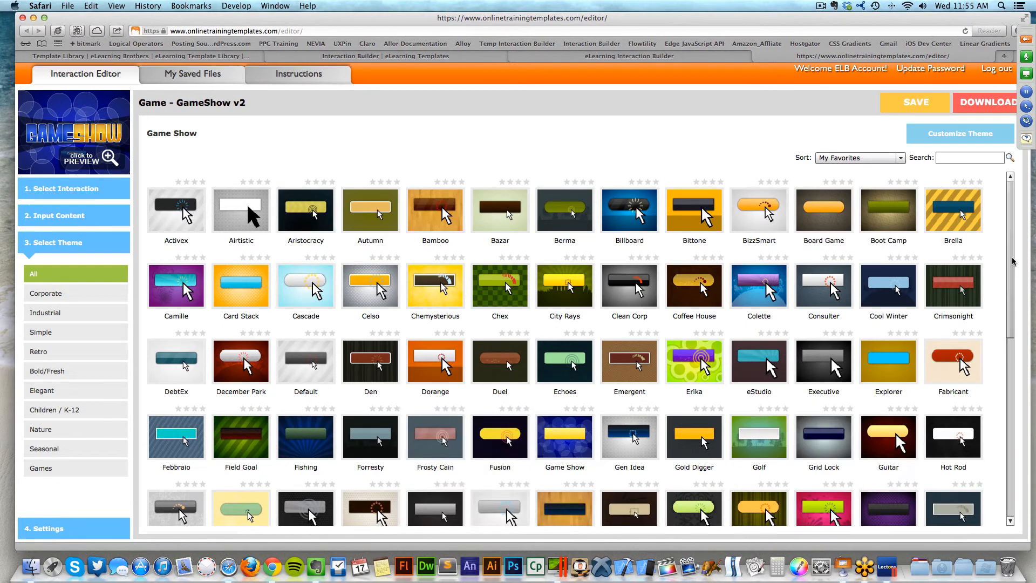
- Scroll the theme gallery and apply the Fusion theme to the game
scroll(1010, 274, "down", 1)
left_click_drag(1010, 274, 1012, 373)
left_click_drag(1013, 373, 1016, 337)
mouse_move(568, 268)
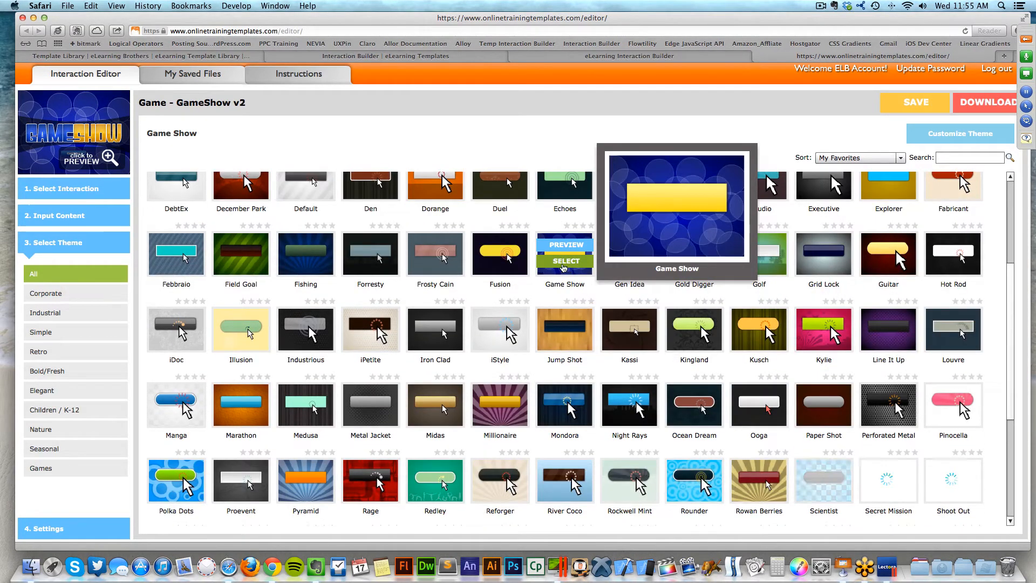
left_click(498, 263)
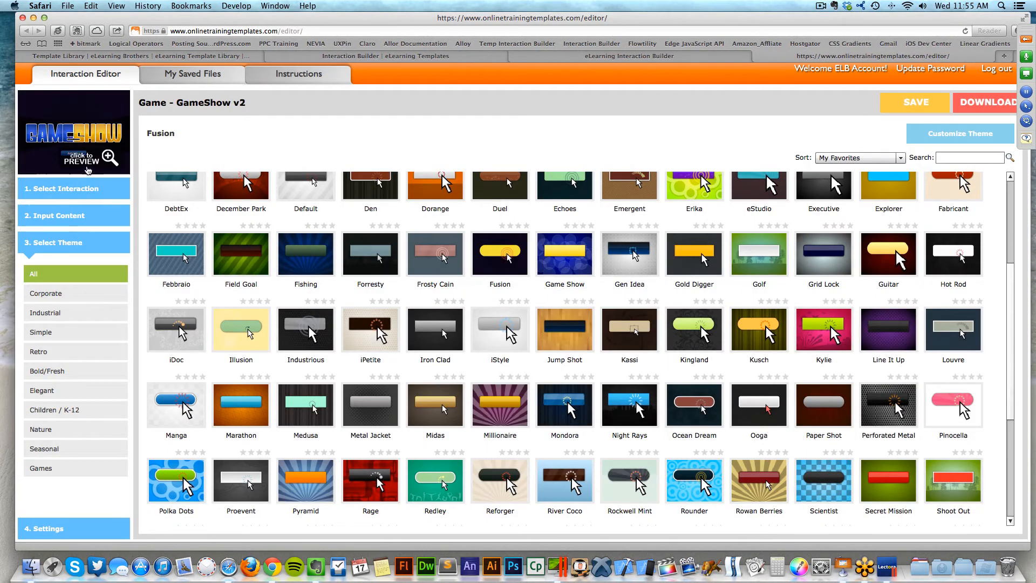
left_click(95, 166)
left_click(531, 373)
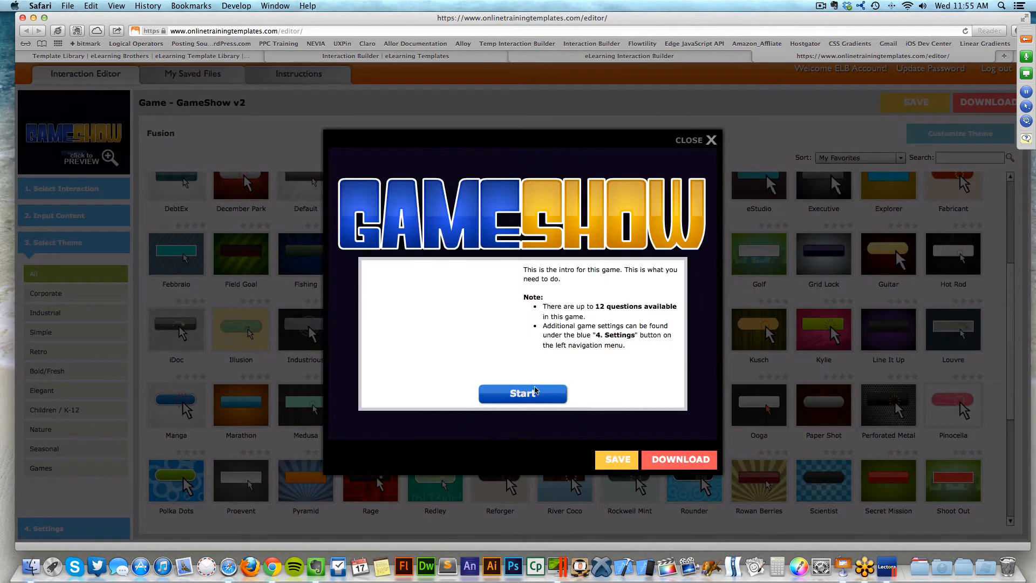
left_click(531, 399)
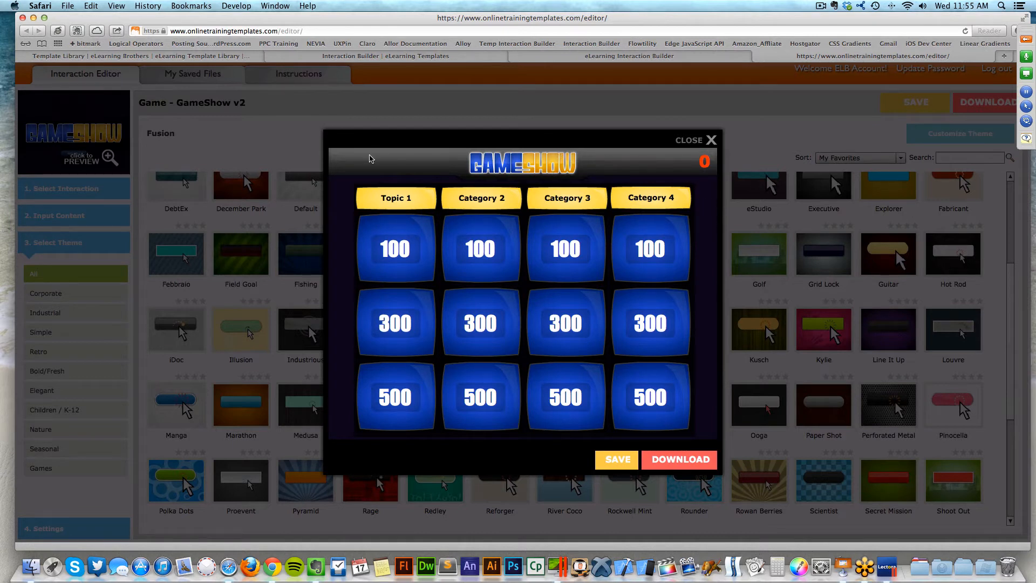
left_click(402, 239)
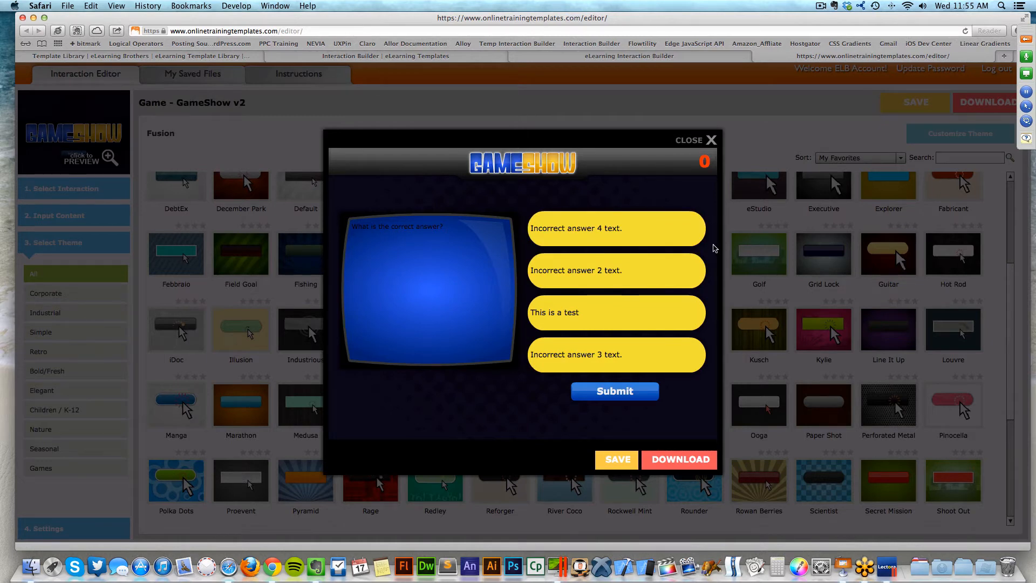
left_click(702, 141)
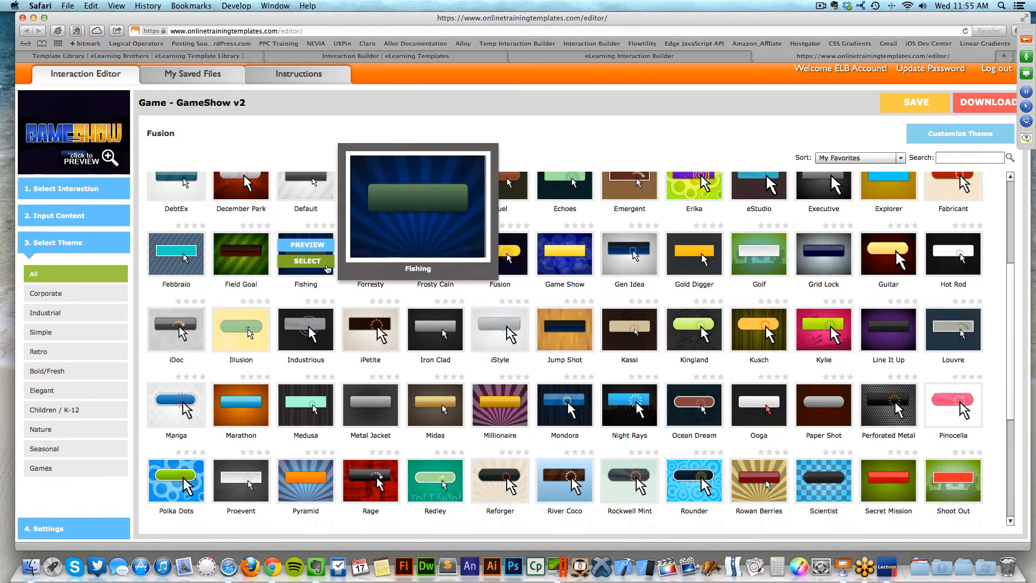
- Apply the Fishing theme and bring up its Customize Theme options
left_click(389, 339)
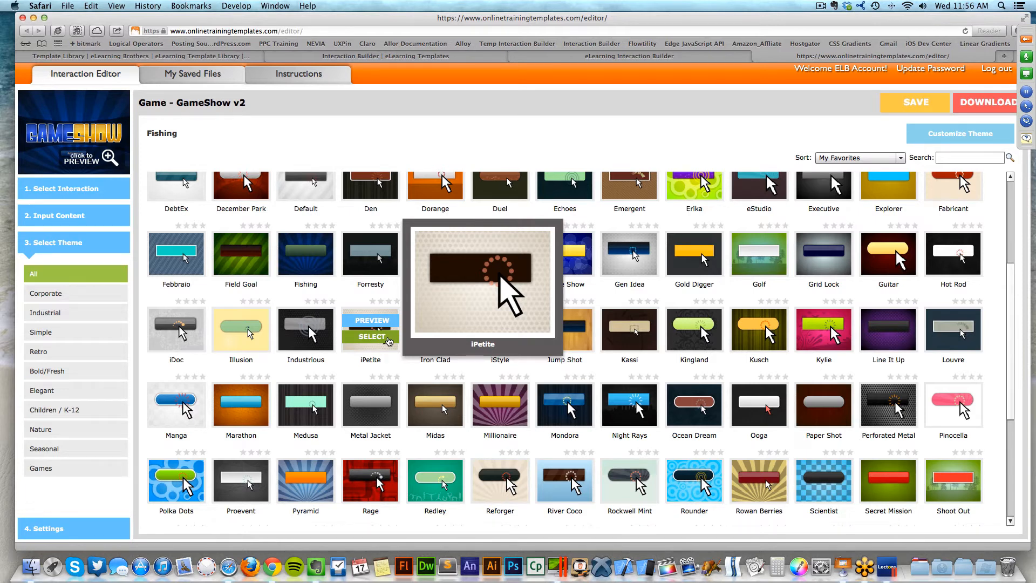
left_click_drag(1013, 278, 1016, 208)
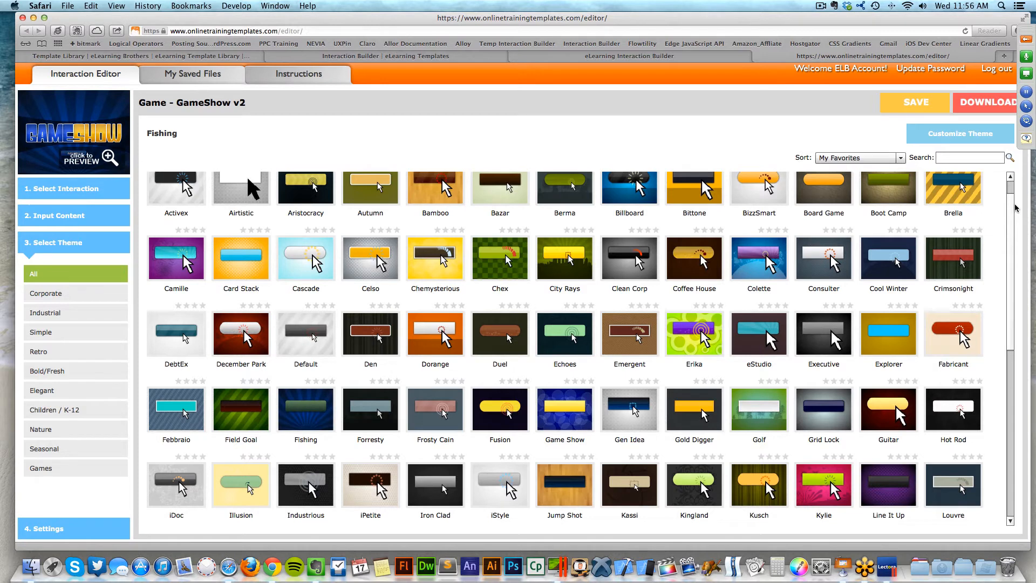
left_click(948, 136)
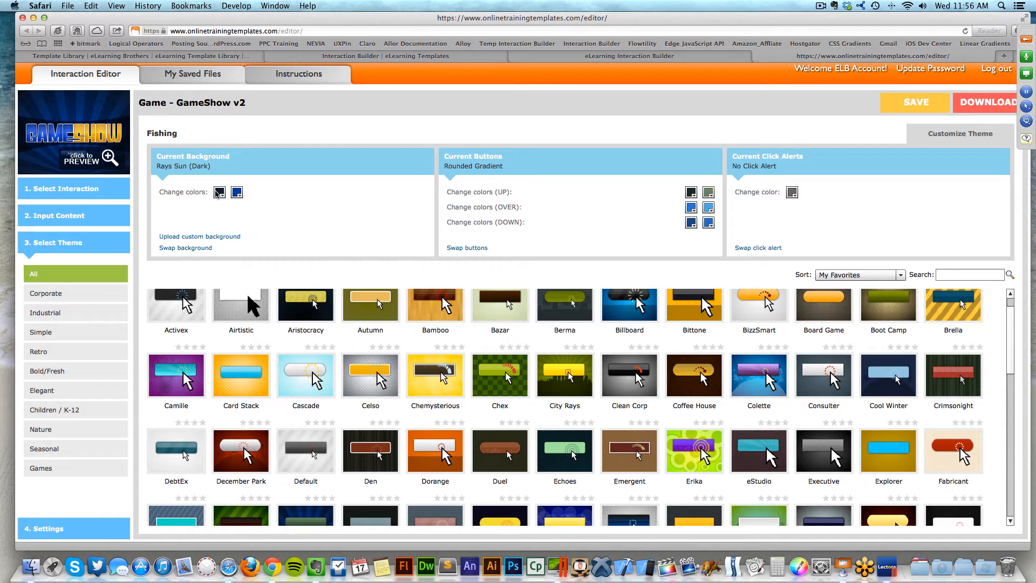
- Recolour the Rays Sun (Dark) background dark red and orange, then preview the game
left_click(219, 193)
type("00CC00")
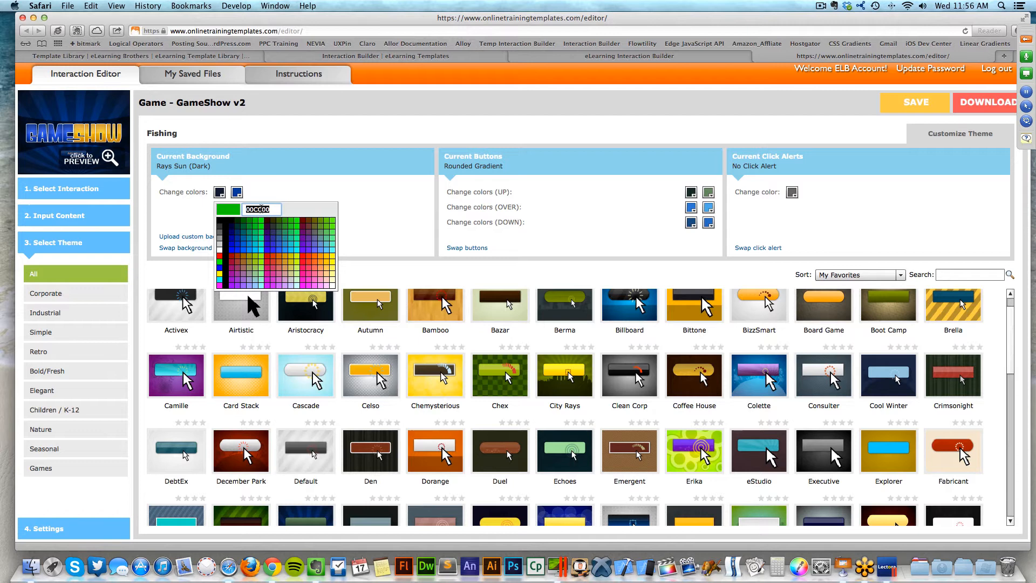
left_click(230, 256)
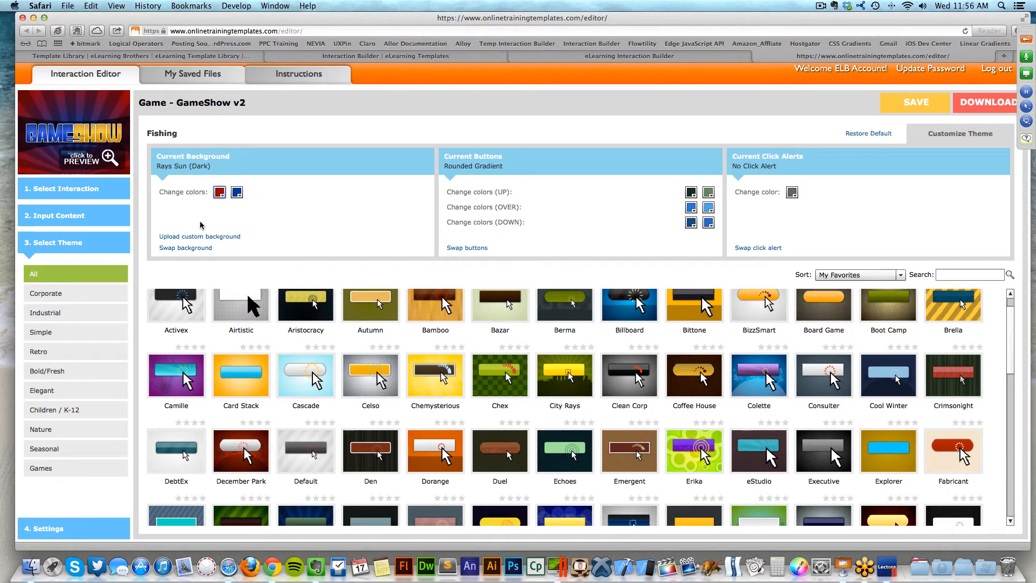
left_click(237, 192)
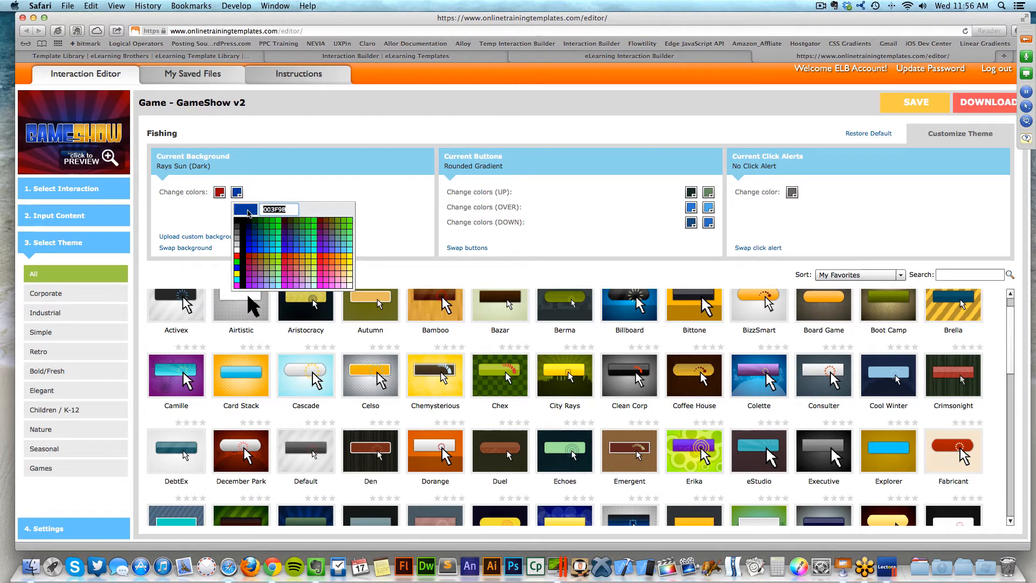
left_click(291, 260)
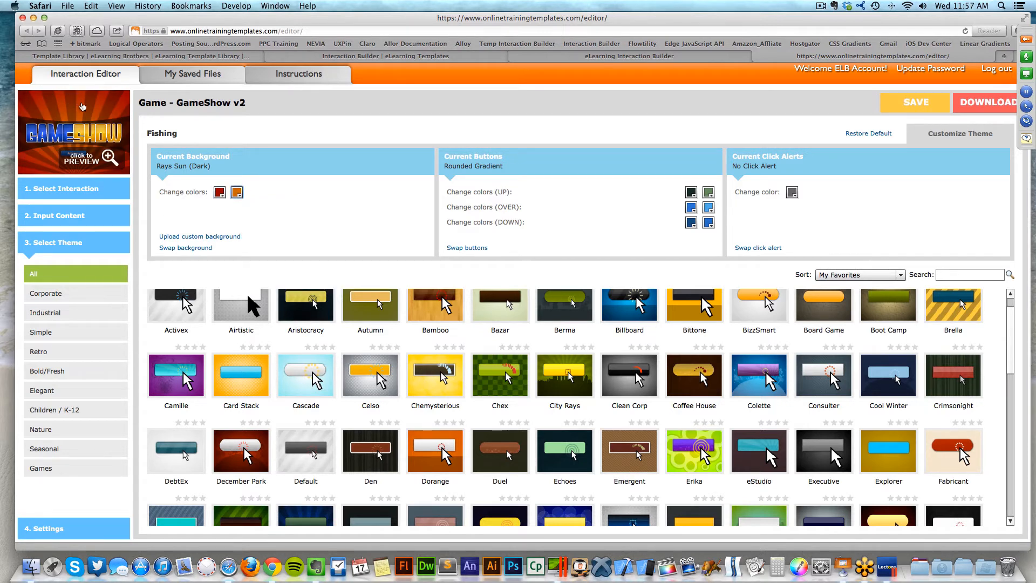
left_click(86, 160)
left_click(520, 370)
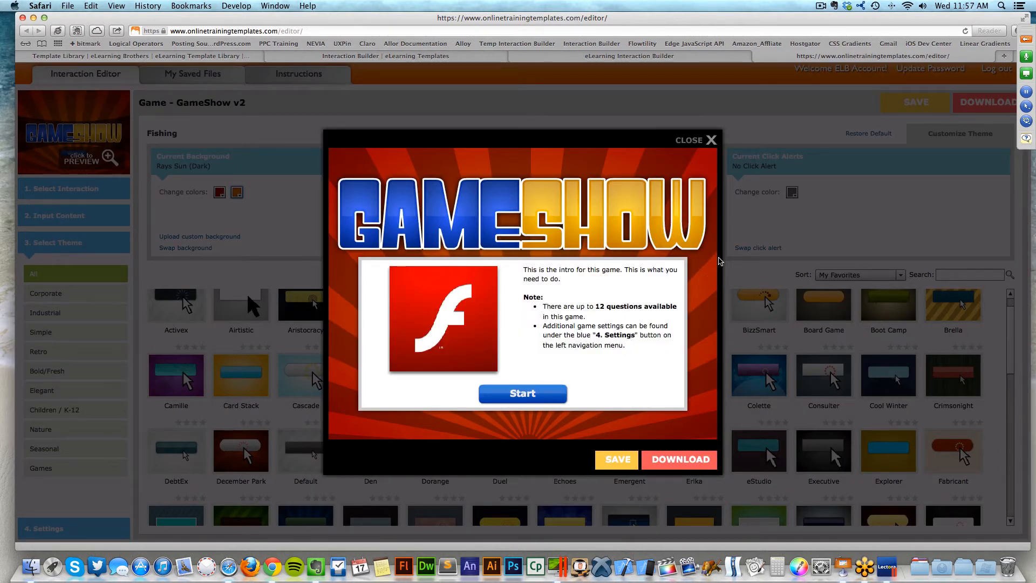
left_click(697, 142)
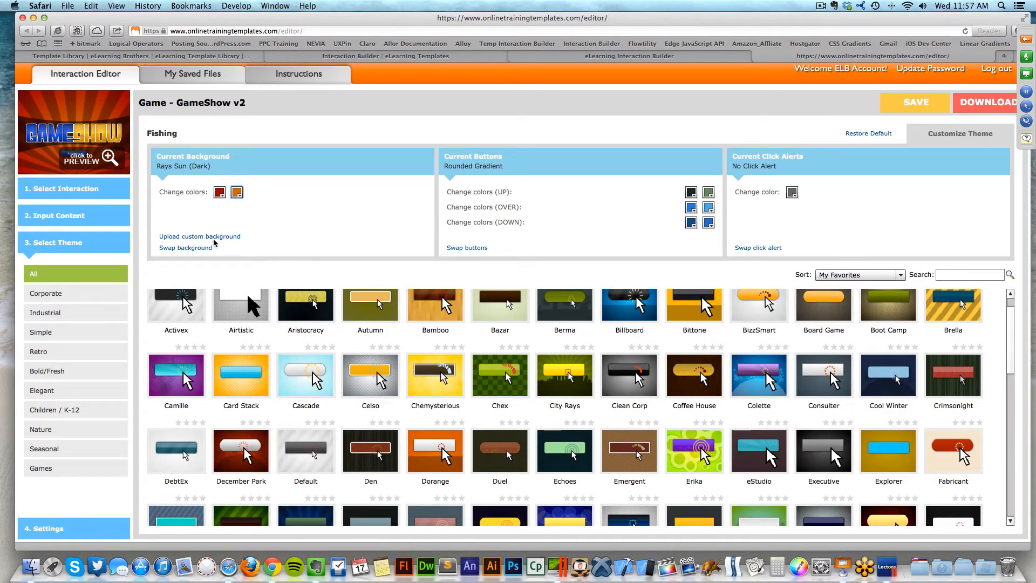
left_click(185, 237)
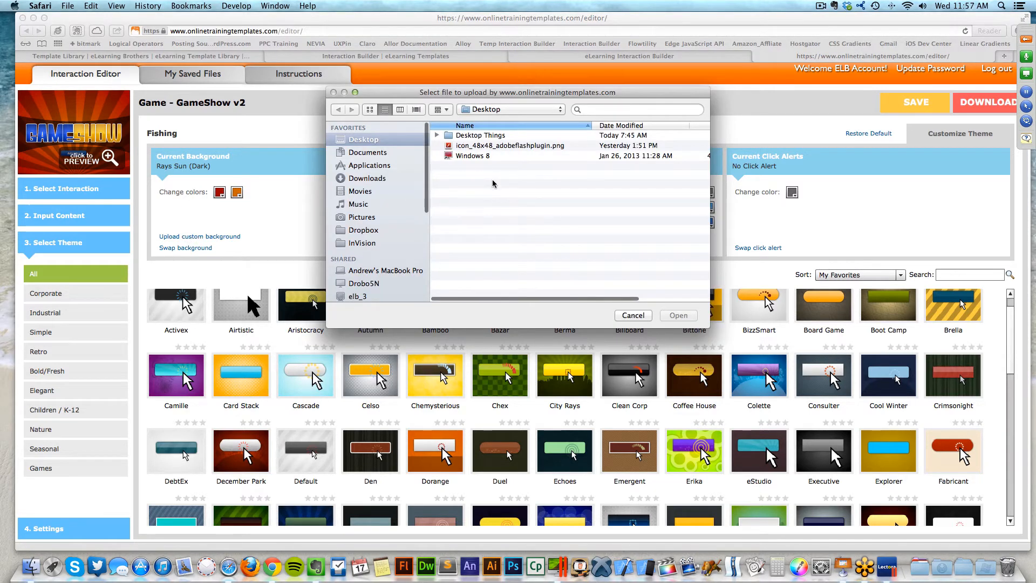
left_click(623, 315)
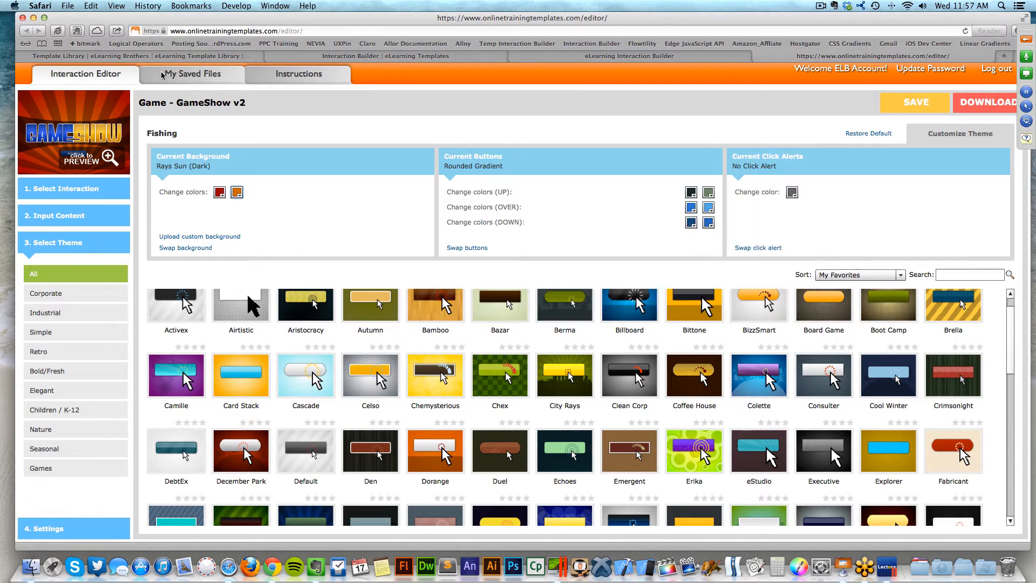
left_click(85, 161)
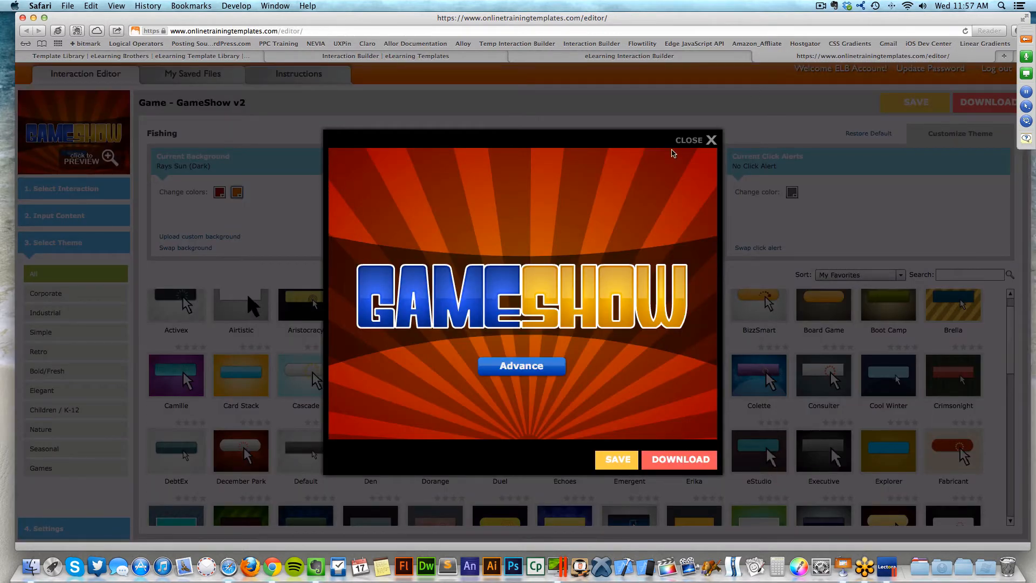
left_click(686, 142)
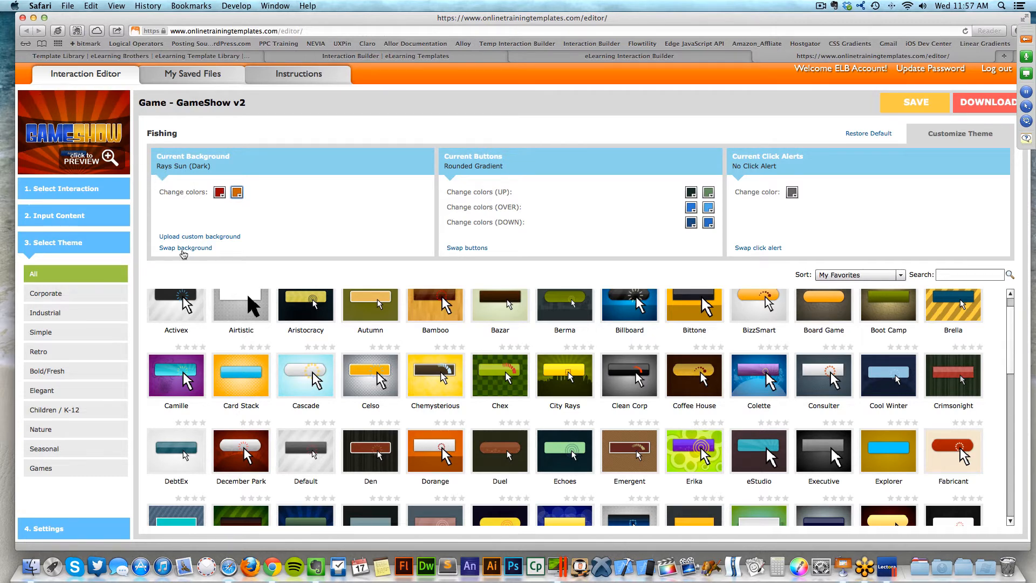
- Swap the game's background to DNA (Light)
left_click(184, 248)
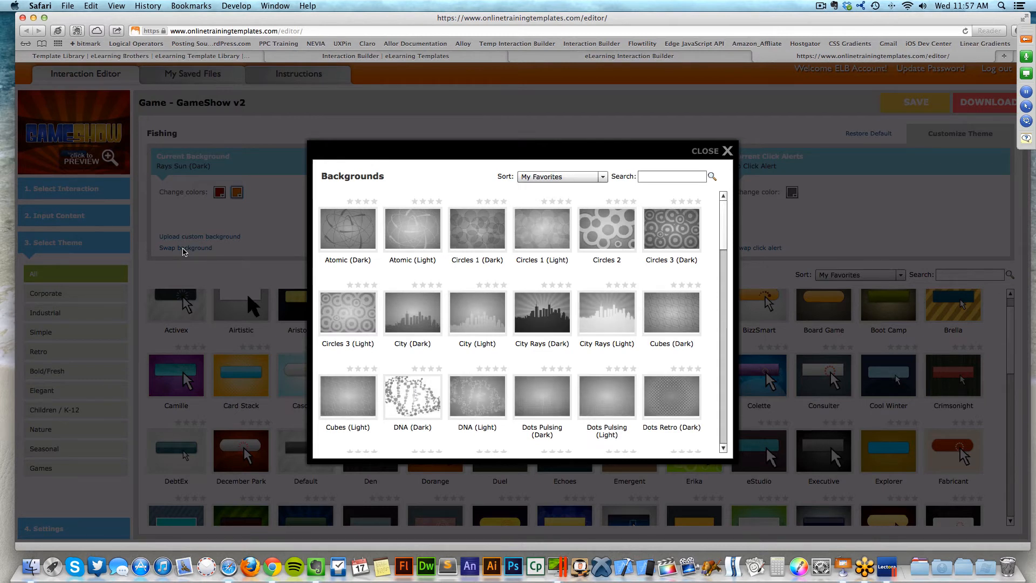
mouse_move(412, 397)
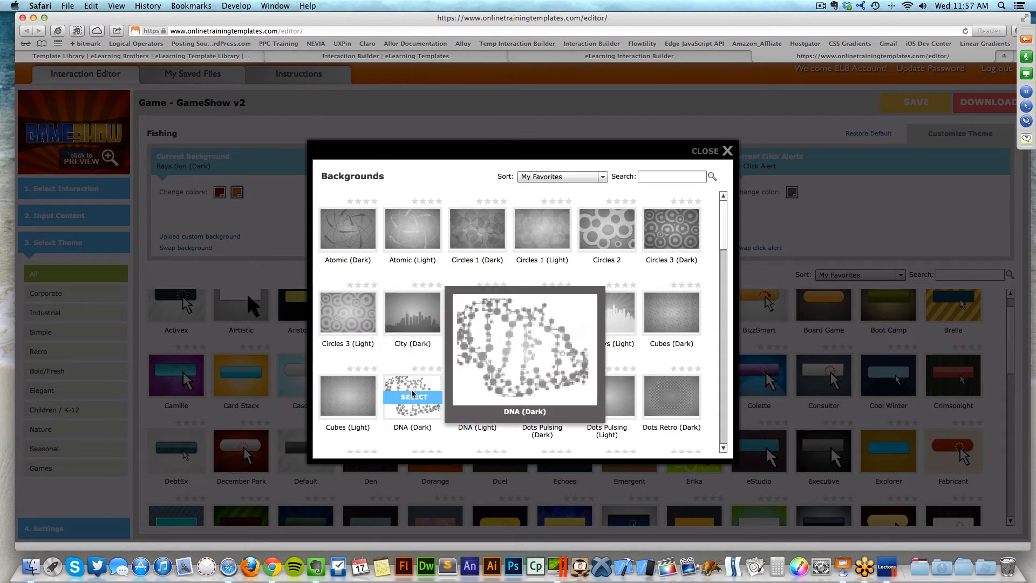
mouse_move(493, 405)
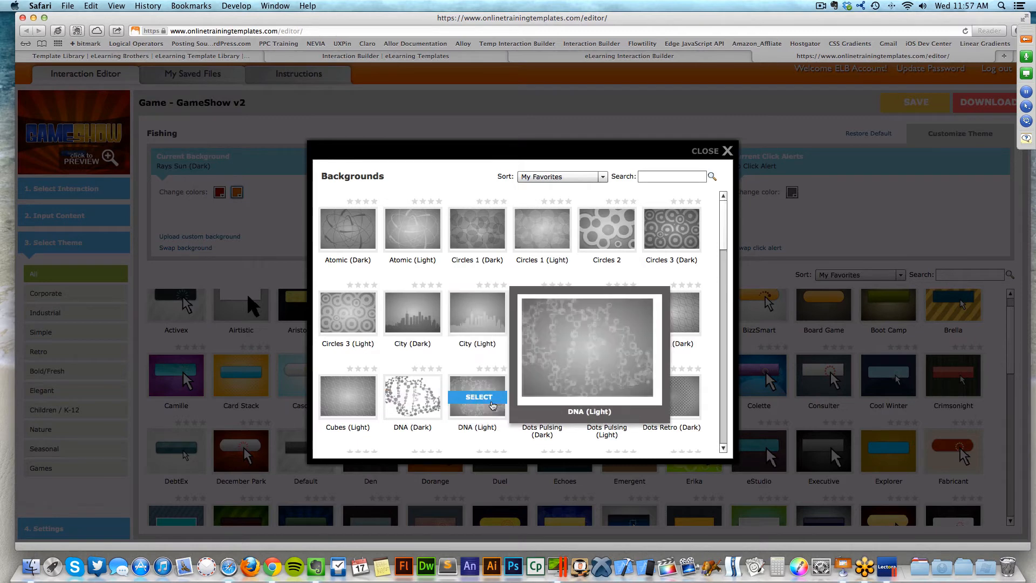
left_click(492, 405)
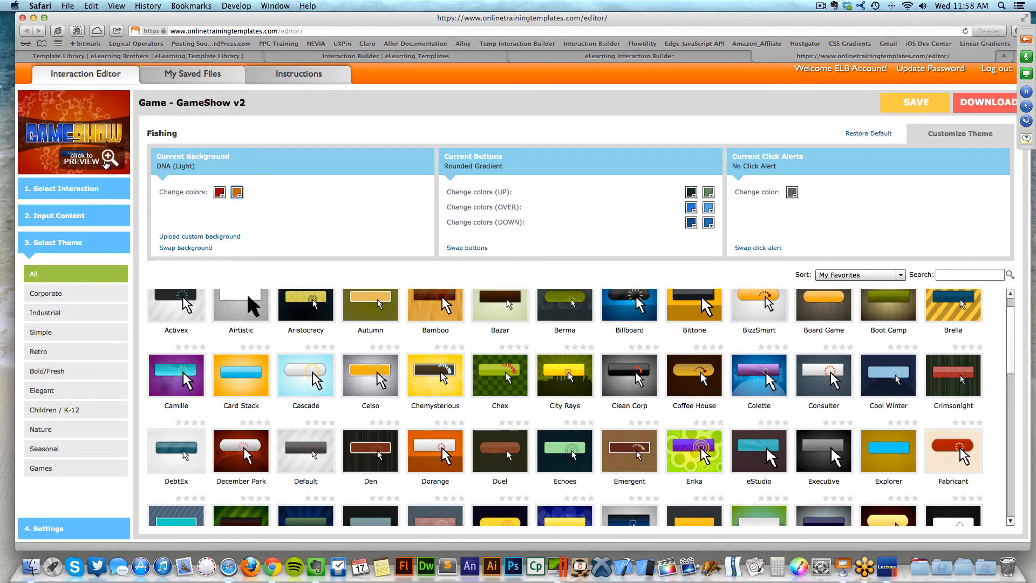
- Preview the game with the DNA background, then reopen the Backgrounds list
left_click(106, 162)
left_click(531, 371)
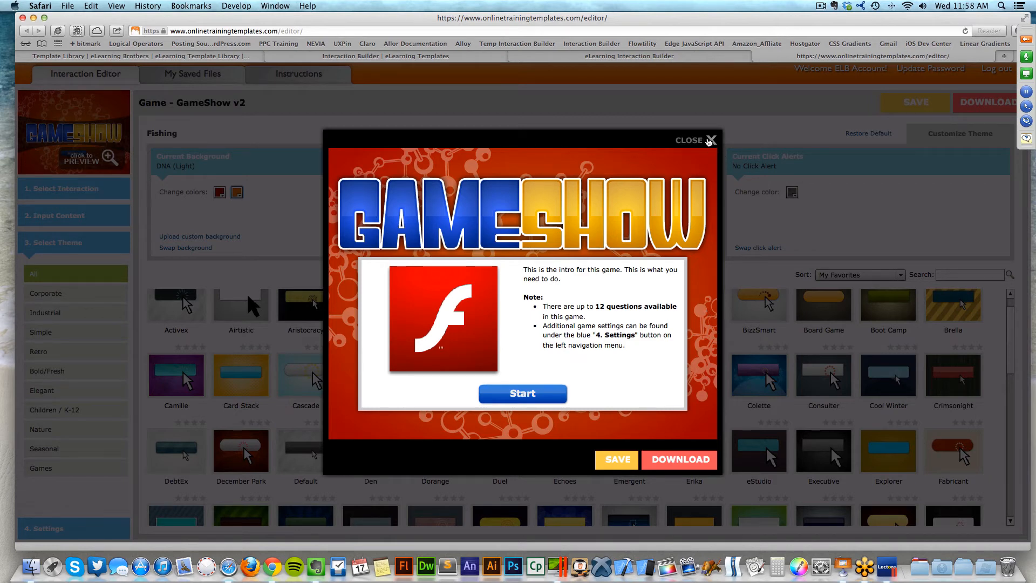
left_click(711, 140)
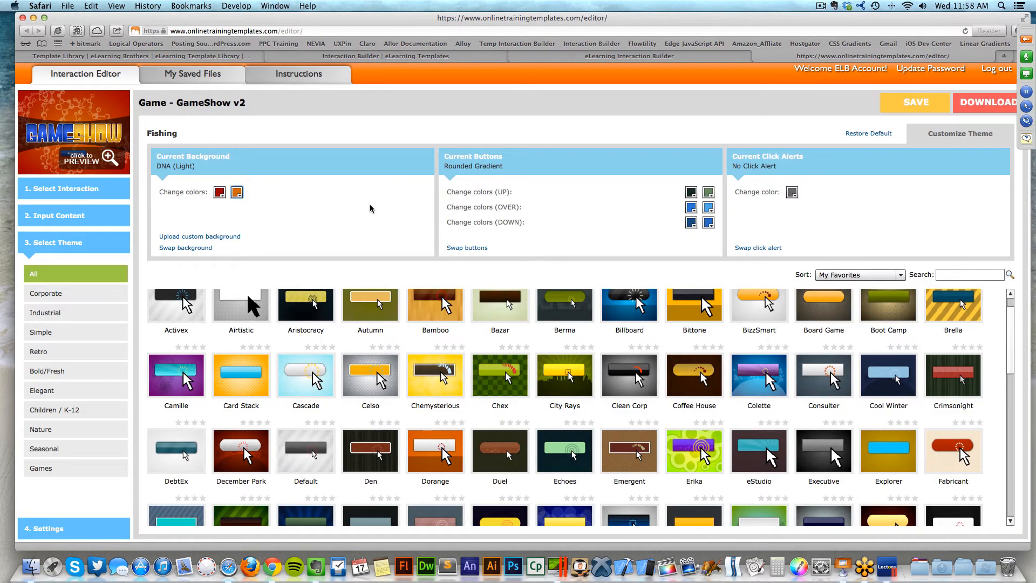
left_click(172, 248)
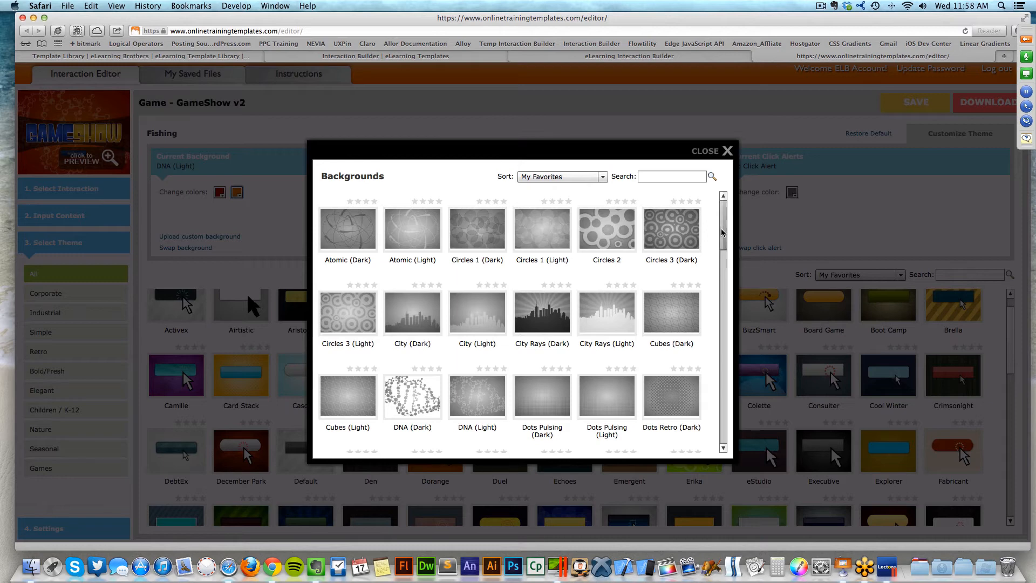
- Close the Backgrounds list unchanged and bring up the button styles list
left_click_drag(721, 261, 722, 314)
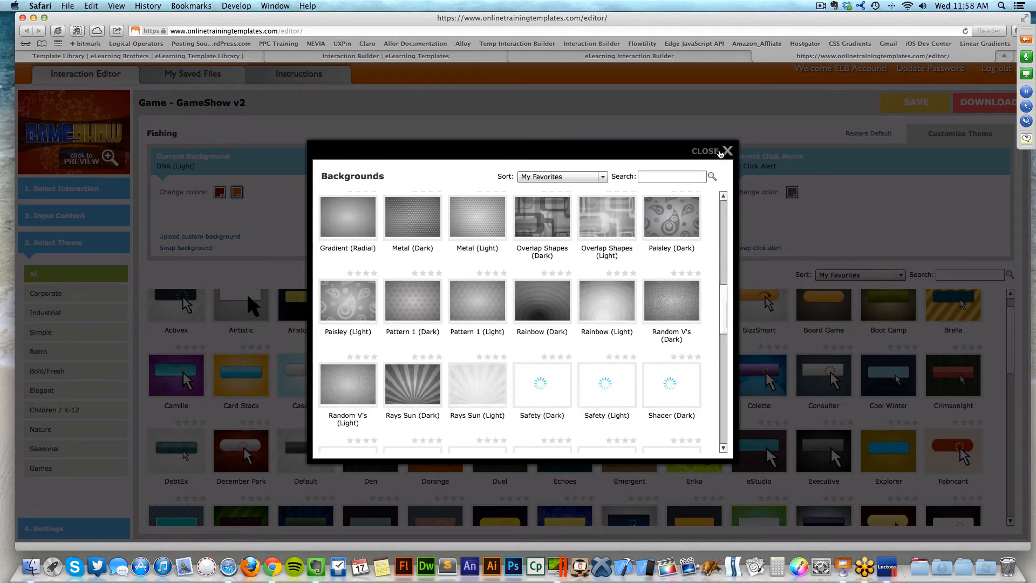
left_click(726, 151)
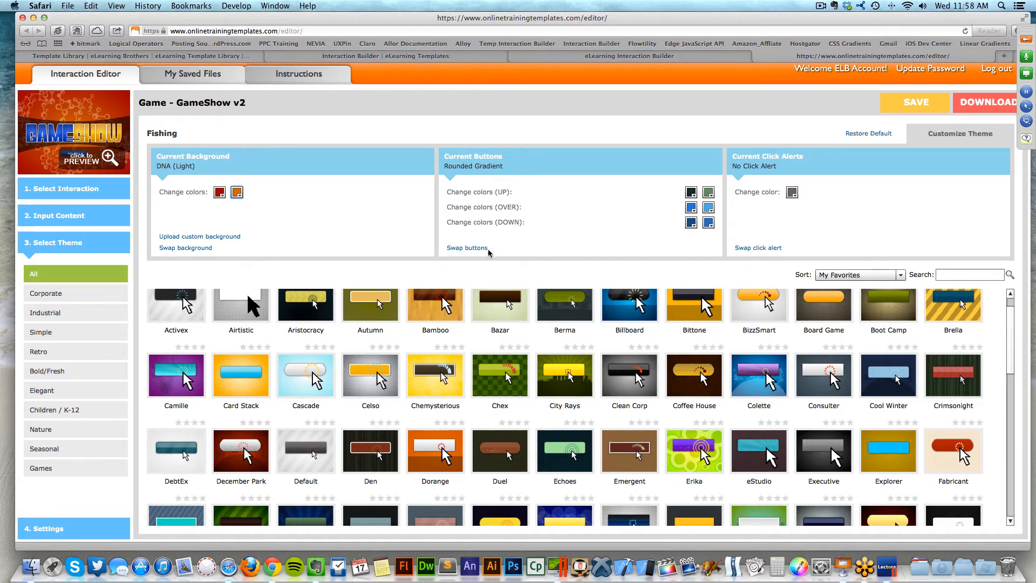
left_click(481, 249)
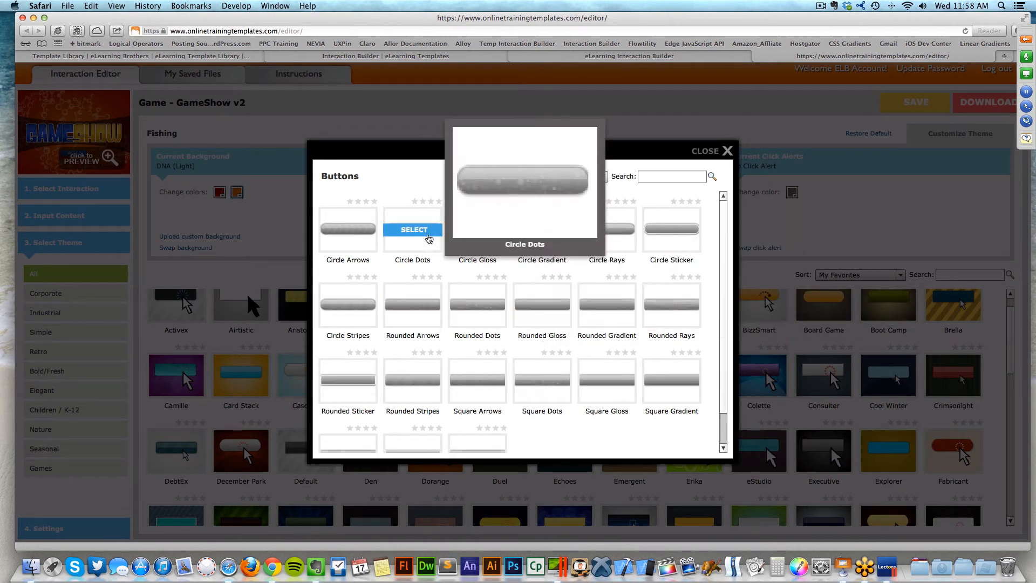
- Make Rounded Arrows the Fishing theme's button style, then preview the game
mouse_move(353, 234)
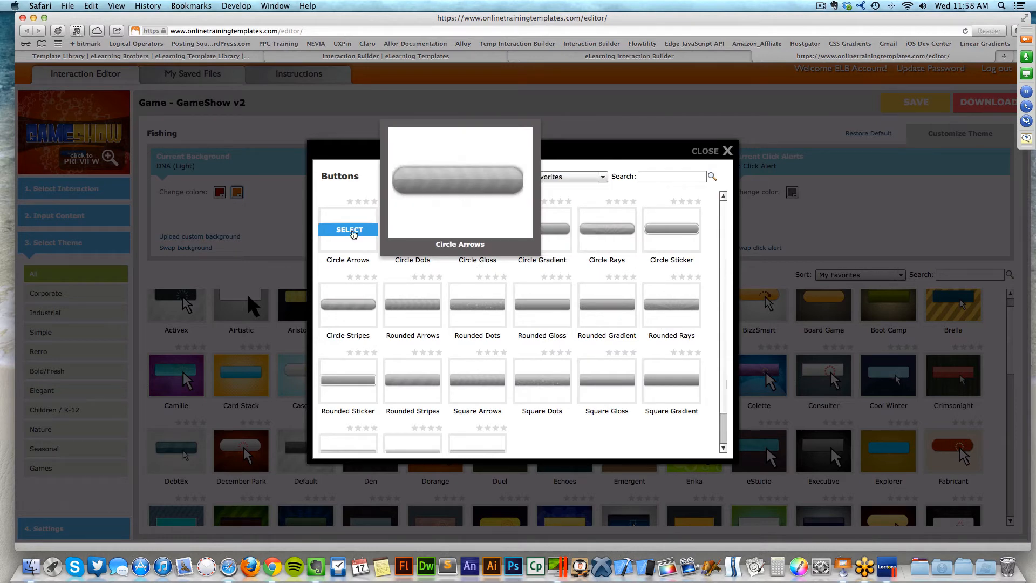
mouse_move(403, 304)
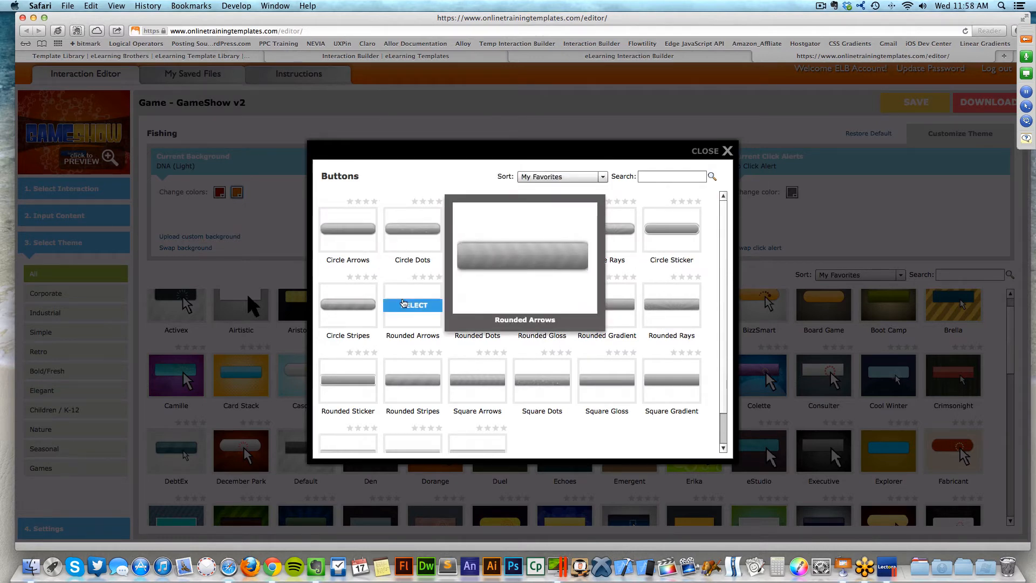
left_click(405, 305)
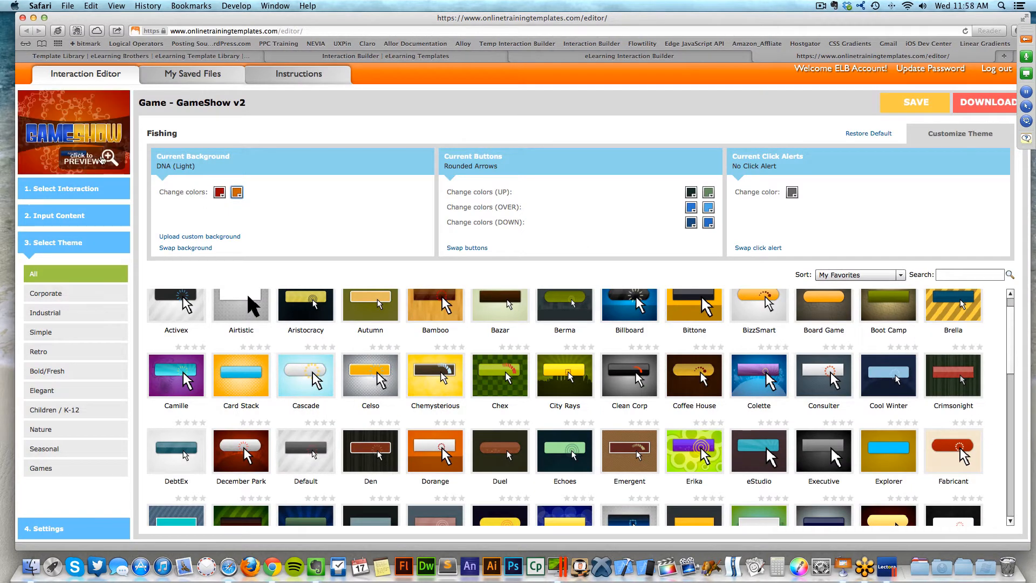
left_click(88, 172)
- Play the first topic's 100-point question in the game preview, then close it
left_click(523, 394)
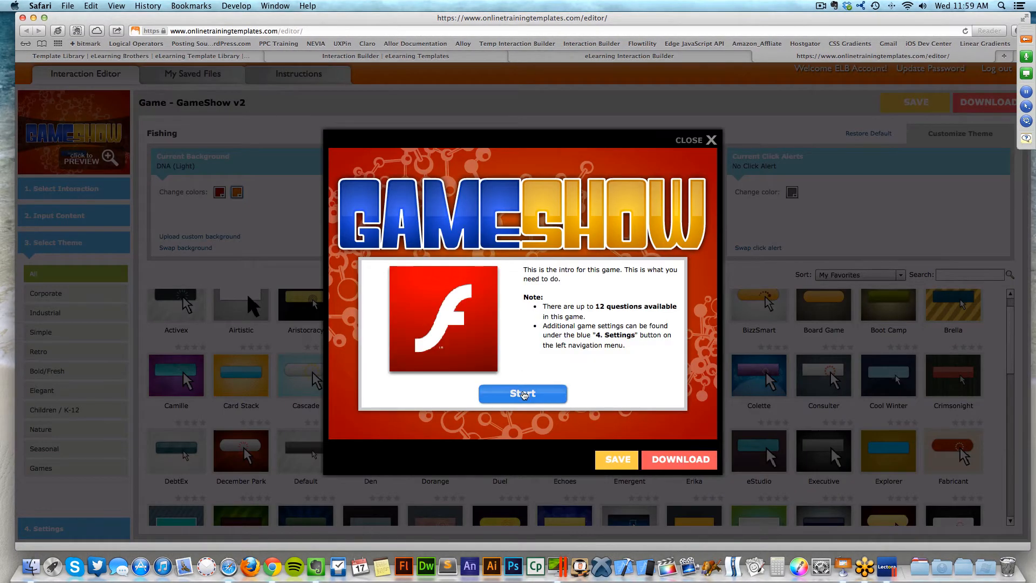
left_click(398, 248)
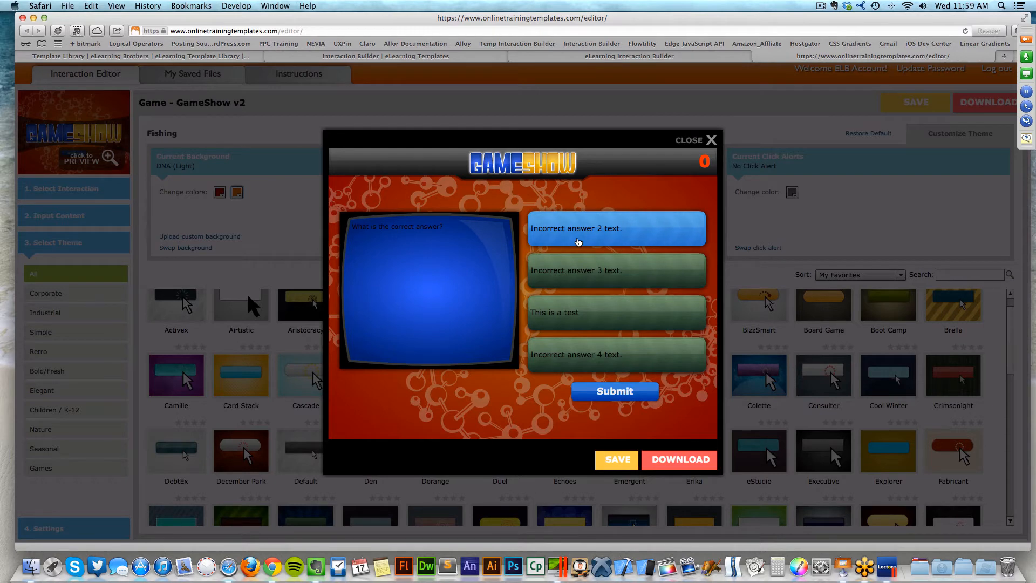
left_click(693, 140)
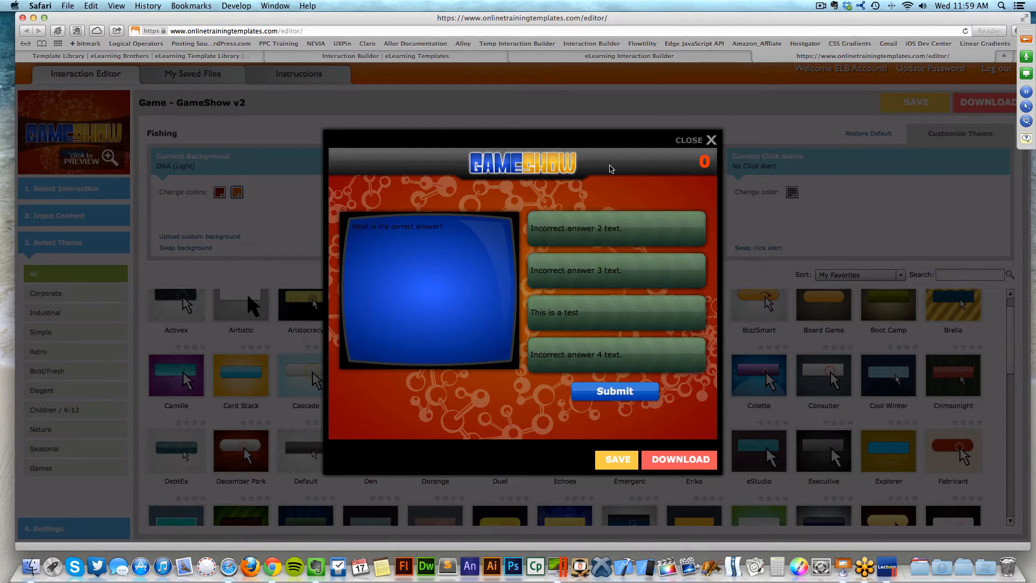
- Set the buttons' normal-state colours to FFCC33 and FFCCCC and preview the game
left_click(691, 193)
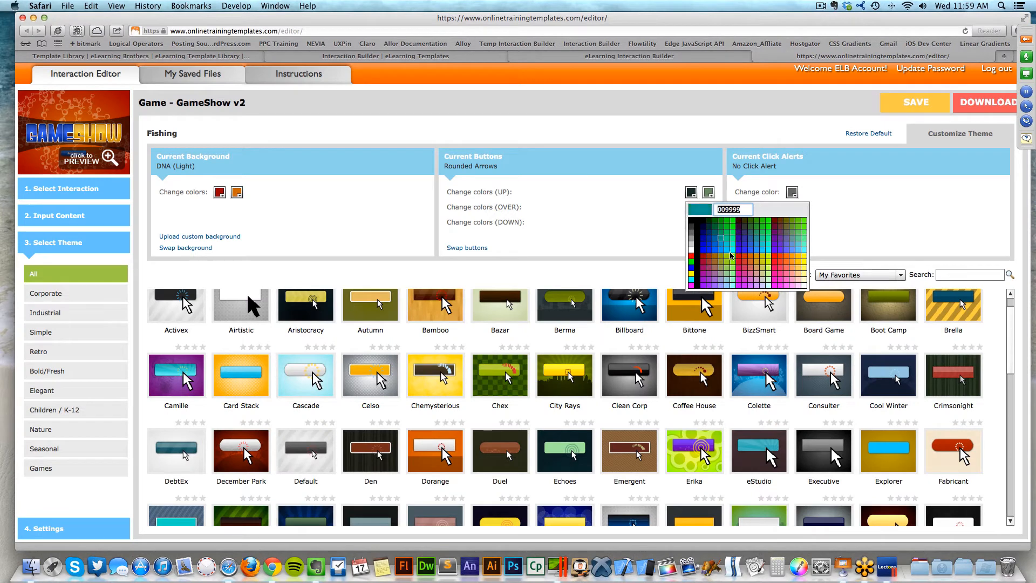
left_click(801, 263)
left_click(709, 193)
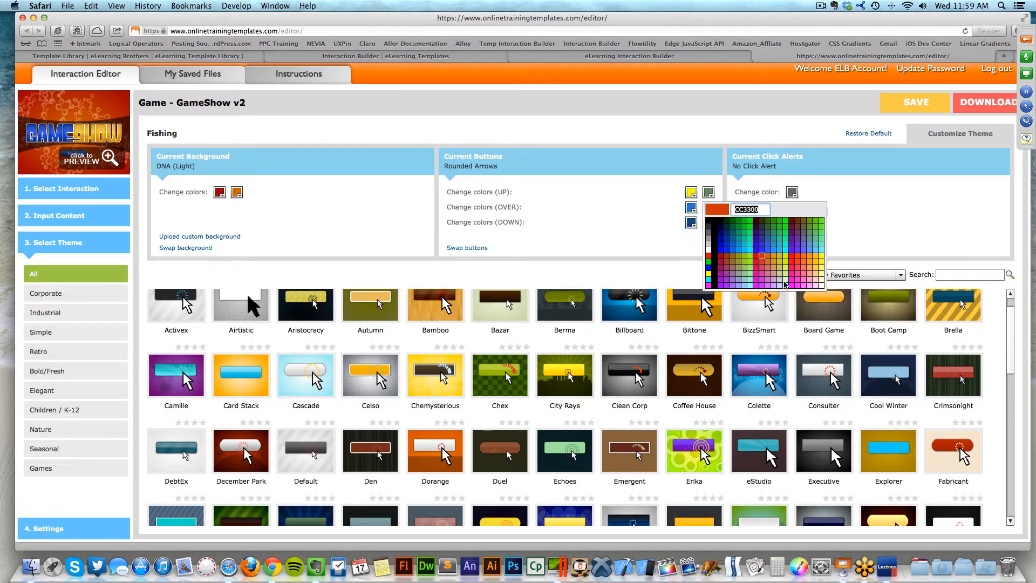
left_click(818, 281)
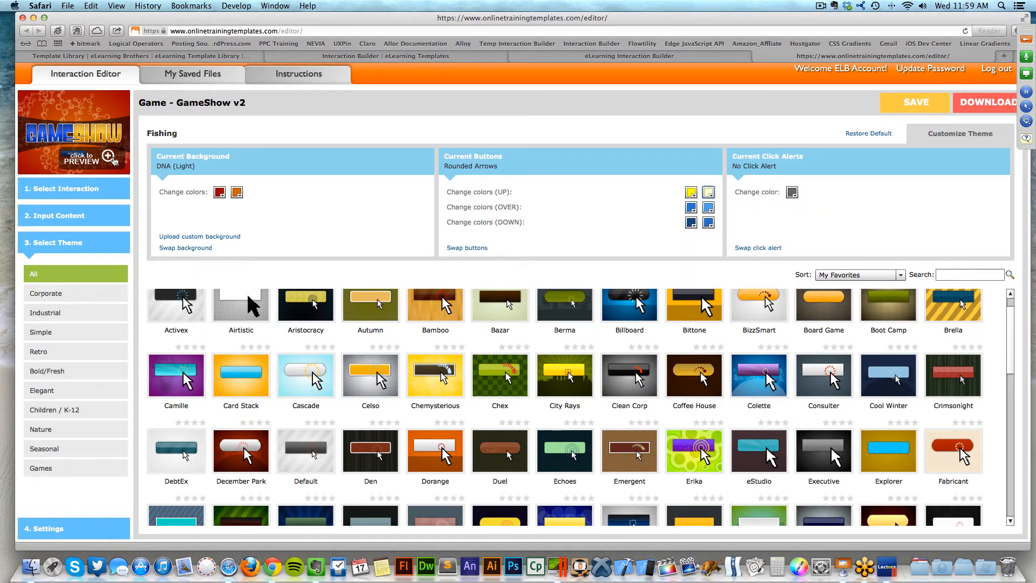
left_click(122, 158)
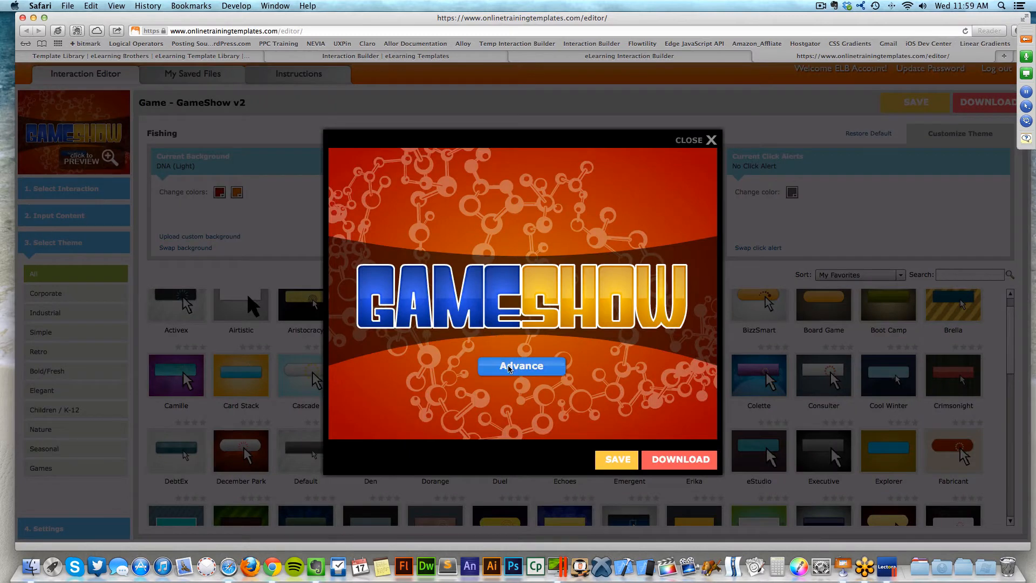
- Start the preview, open Topic 1's 100 question to check the yellow buttons, then close it
left_click(523, 393)
left_click(394, 246)
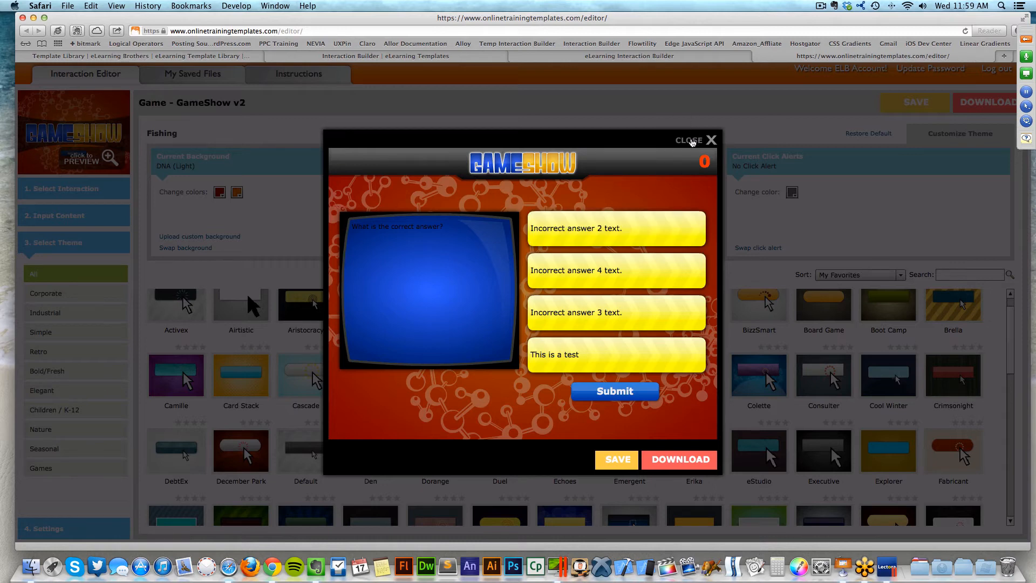
left_click(693, 141)
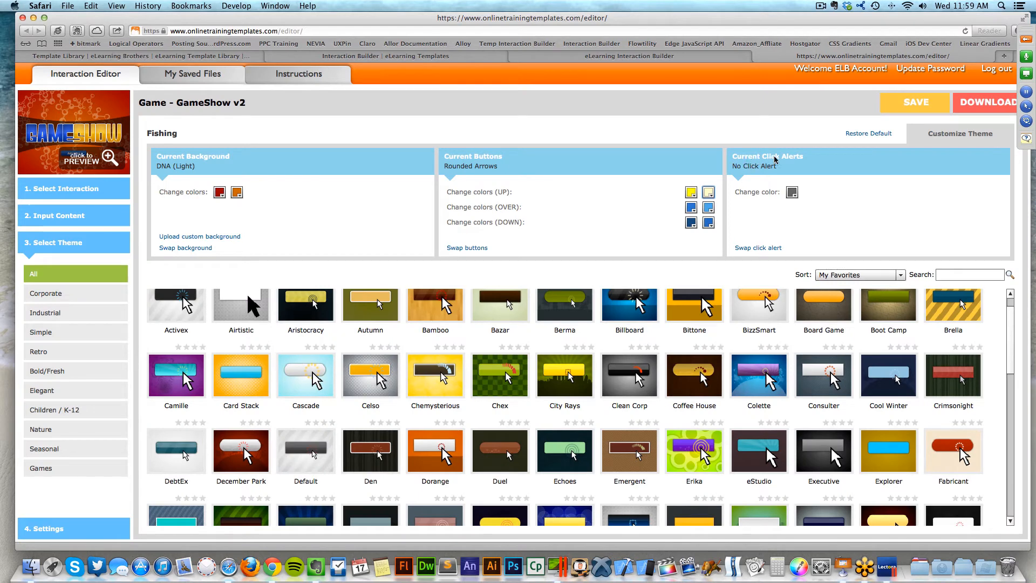
left_click(758, 250)
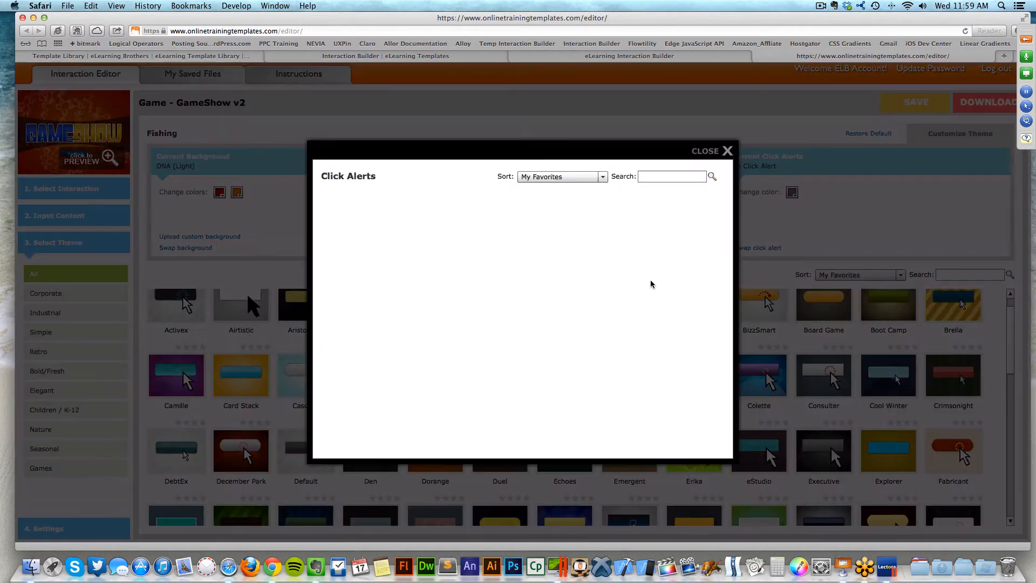
mouse_move(416, 232)
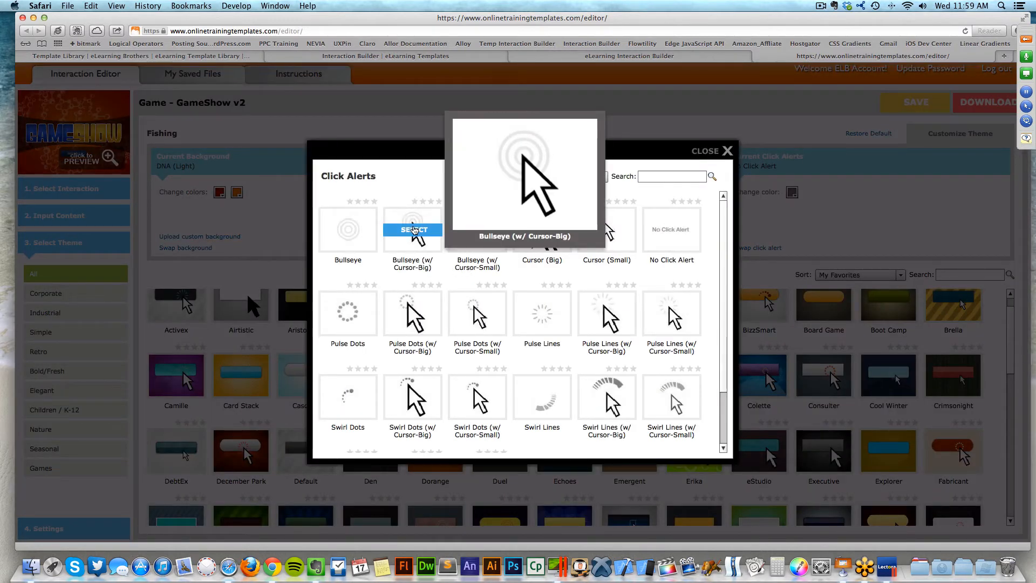
scroll(722, 278, "down", 3)
scroll(722, 277, "up", 3)
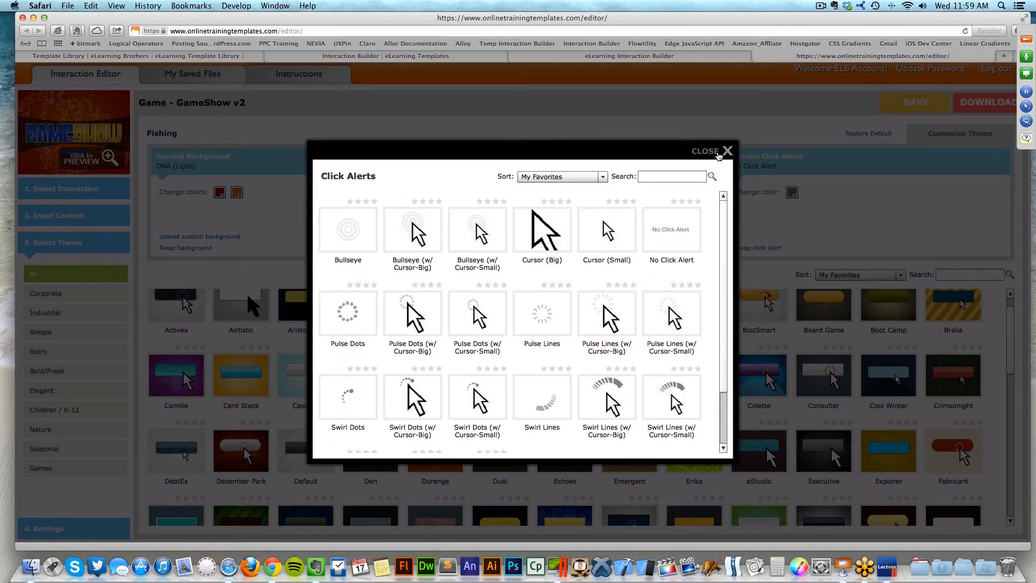
left_click(726, 153)
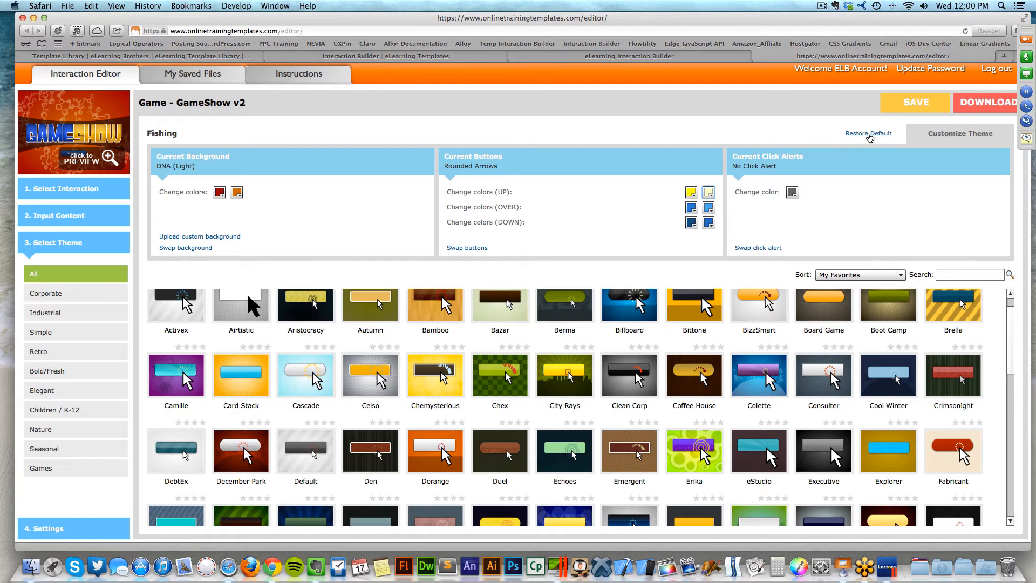
- Collapse the Customize Theme panel, scroll the theme grid, and go to 4. Settings
left_click(934, 143)
left_click(945, 143)
left_click(945, 135)
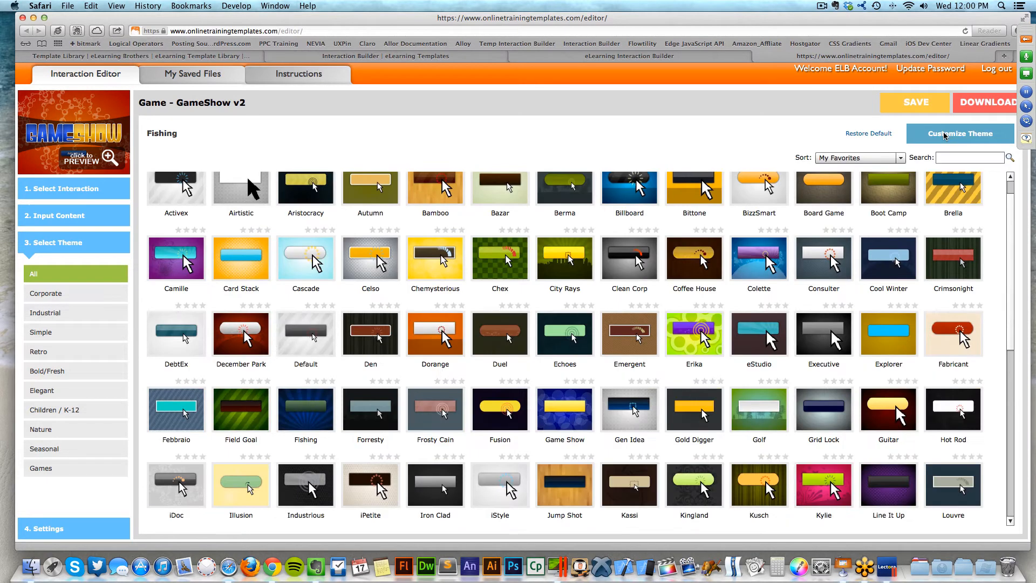
left_click_drag(1011, 210, 1019, 331)
scroll(442, 432, "up", 5)
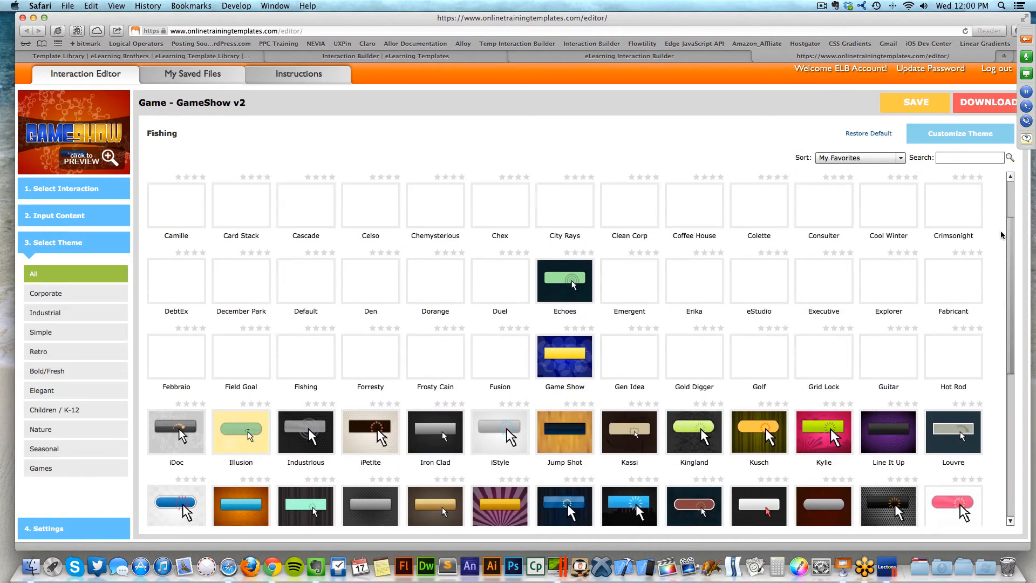
left_click(63, 531)
mouse_move(597, 210)
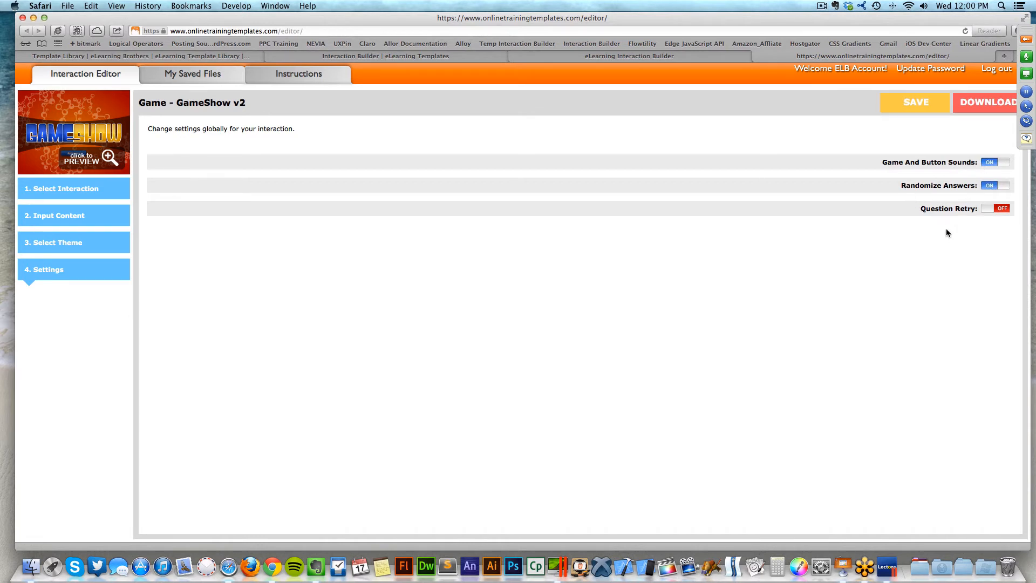
mouse_move(925, 209)
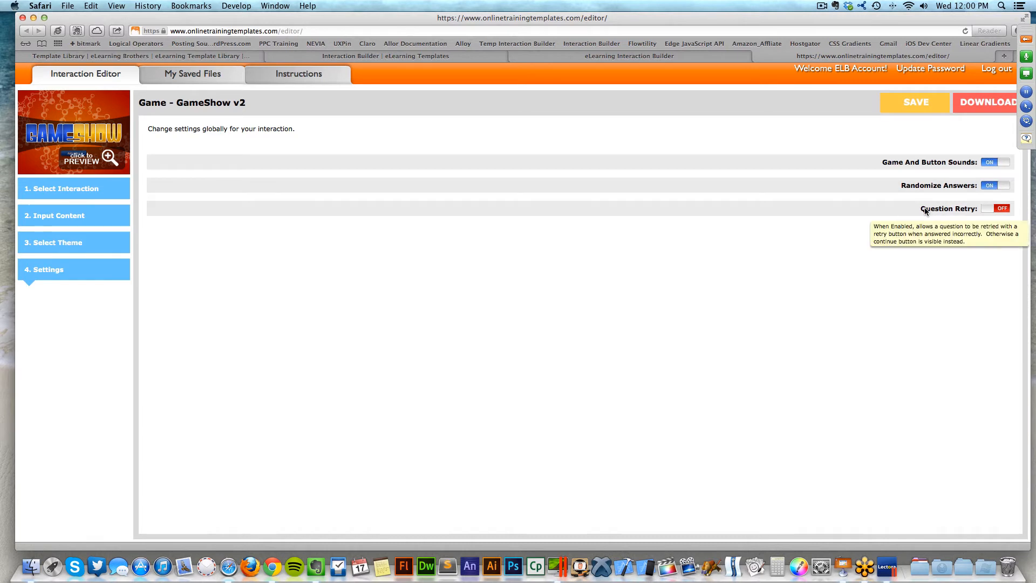
left_click(995, 209)
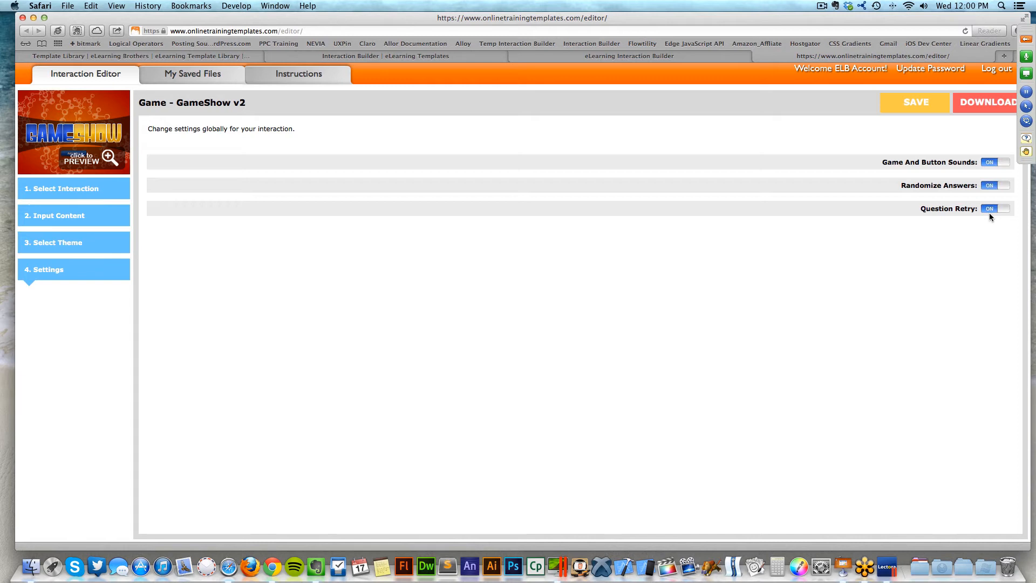
left_click(990, 213)
- Save the game as 'Game - GameShow v3' with filler notes 'asdasdasd'
left_click(905, 103)
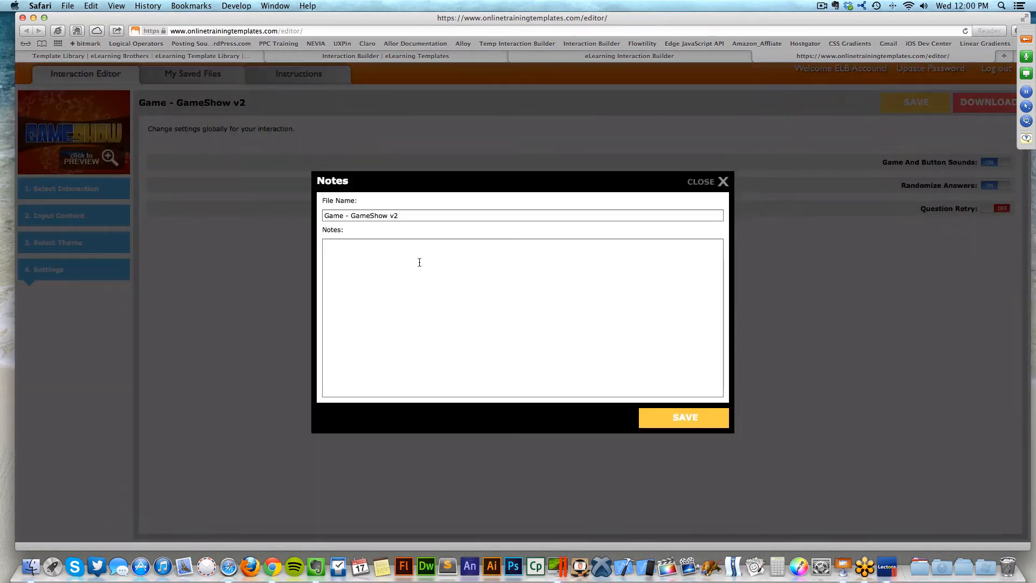
left_click(430, 215)
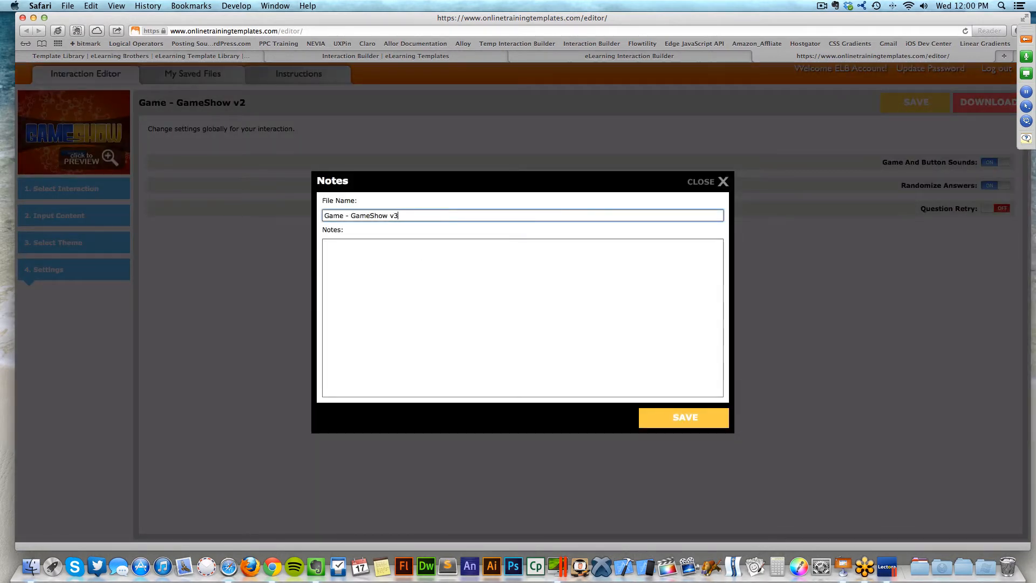
left_click(413, 275)
type("asdasdasd")
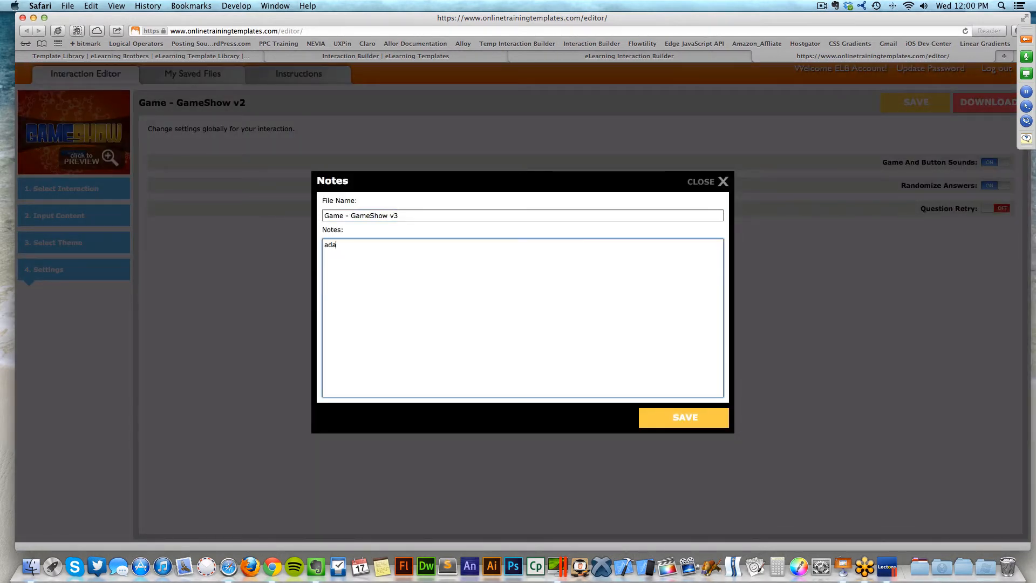
left_click(707, 424)
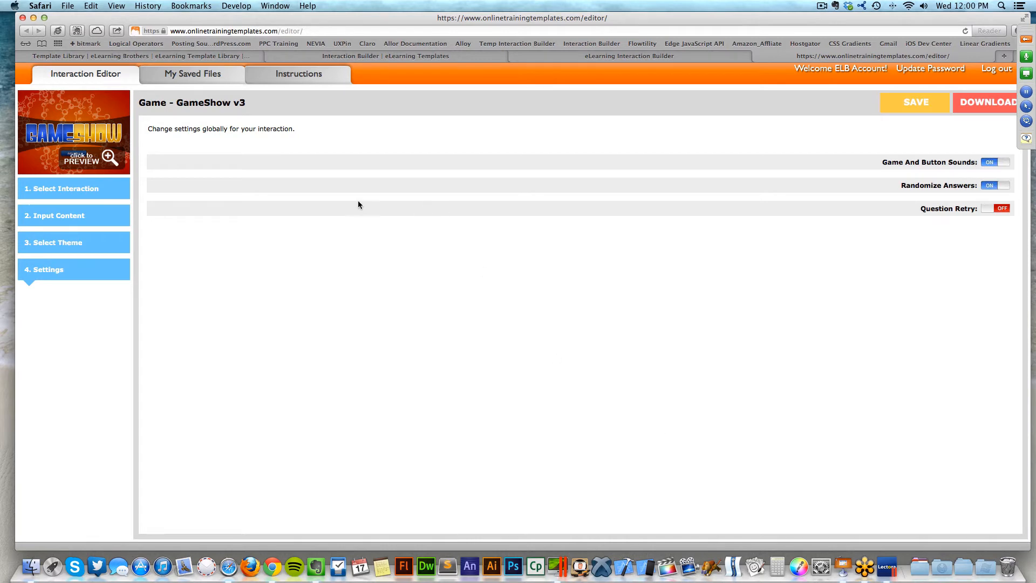
left_click(189, 77)
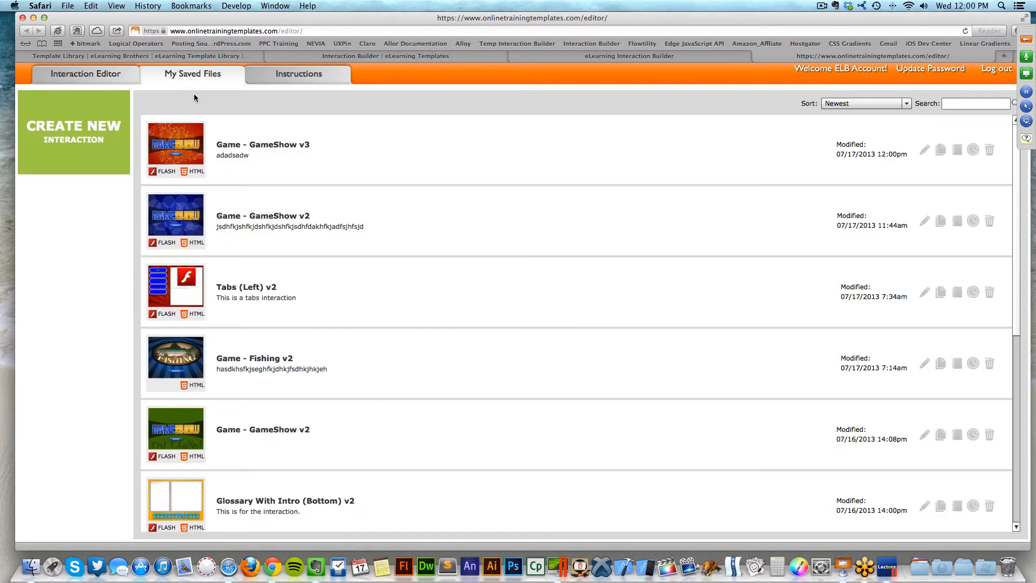
- Download Game - GameShow v3 from My Saved Files in HTML 5 format
mouse_move(192, 141)
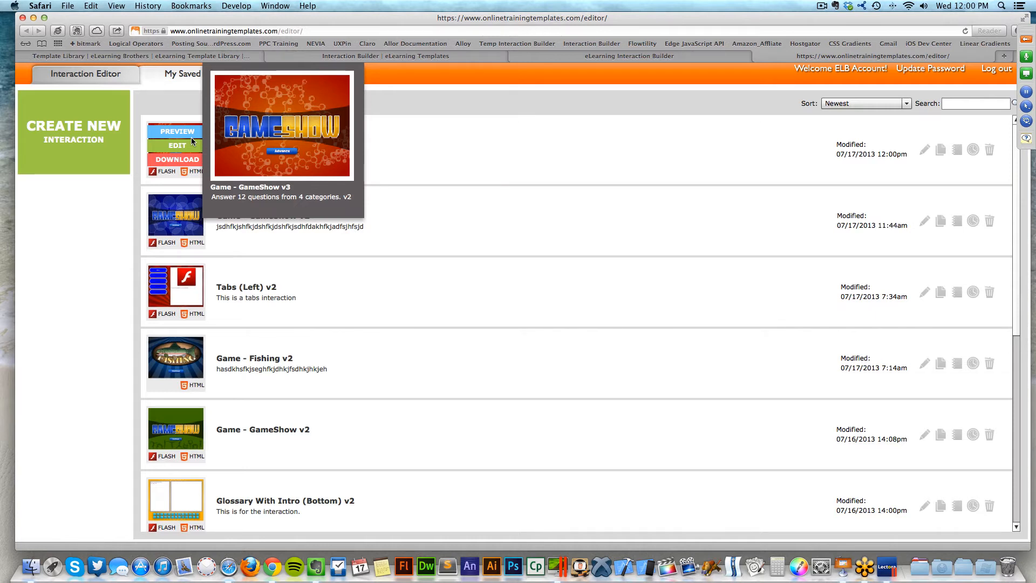
left_click(187, 161)
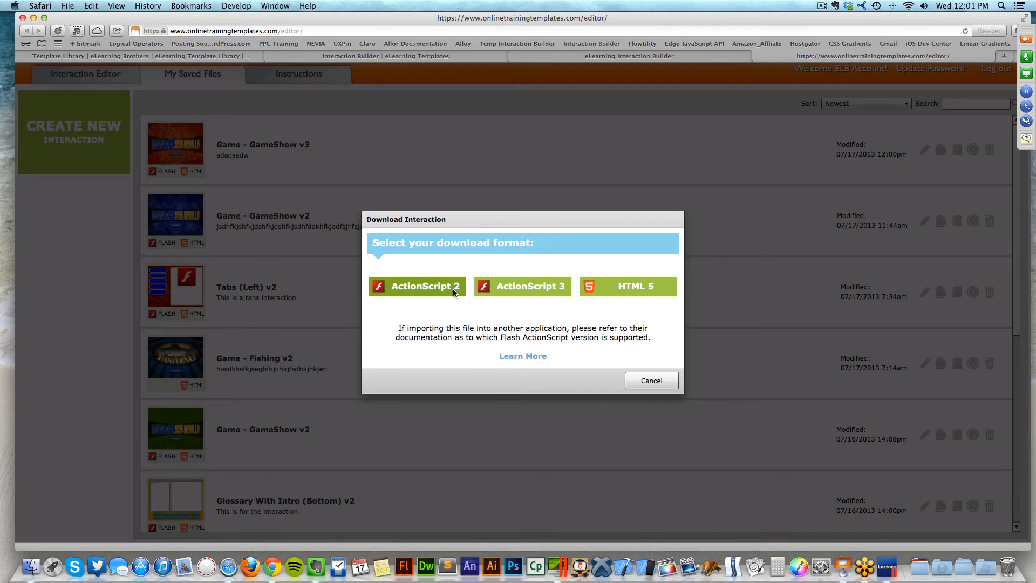
left_click(624, 288)
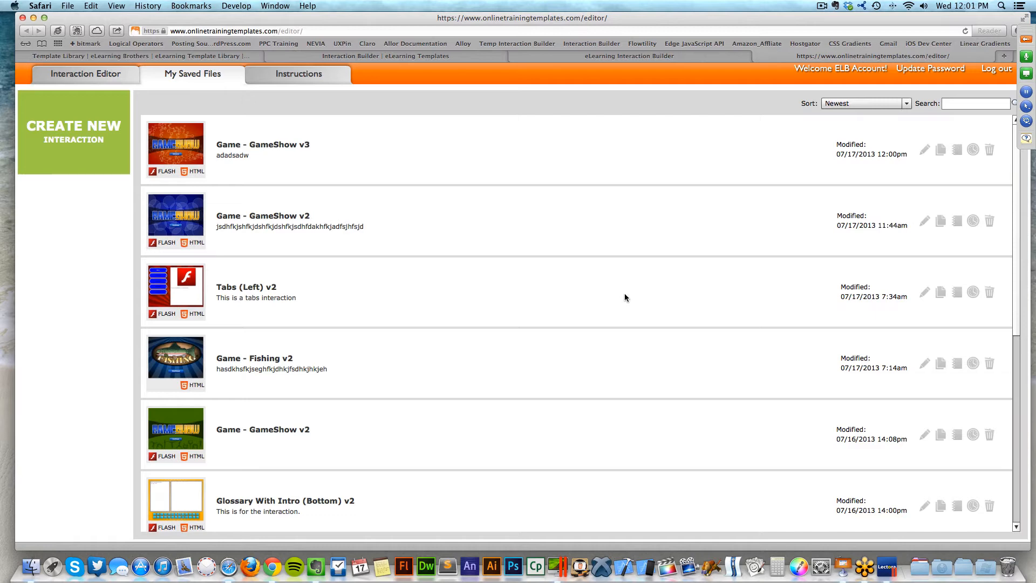
- Filter the templates to Tabs and create a new Tabs (Left) v2 interaction
left_click(120, 75)
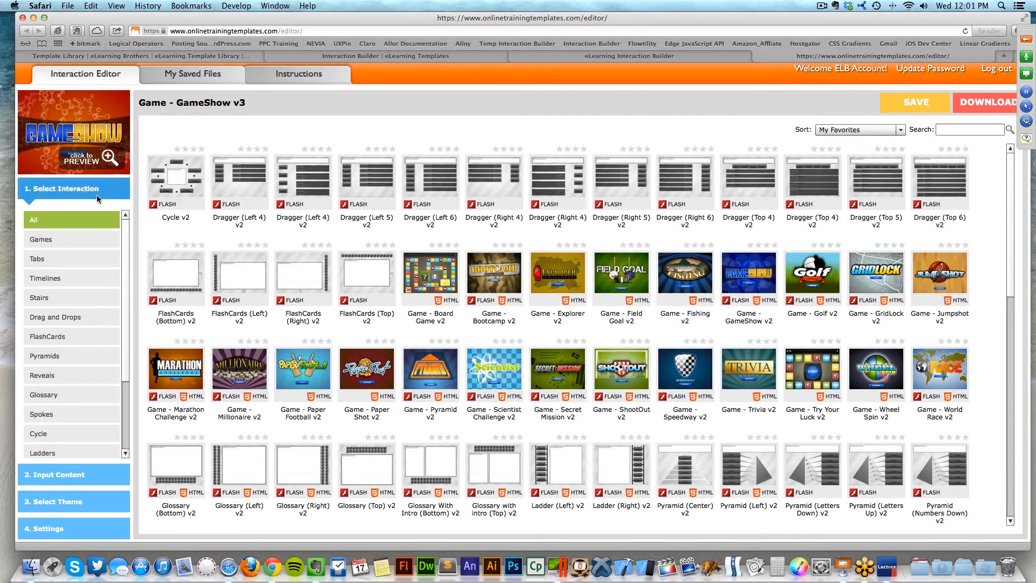
left_click(170, 76)
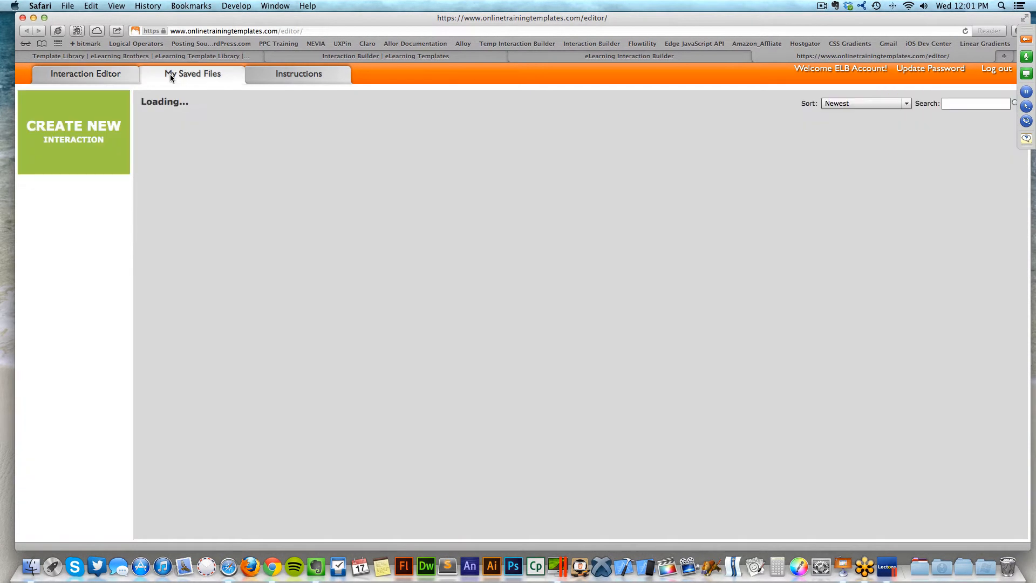
left_click(114, 79)
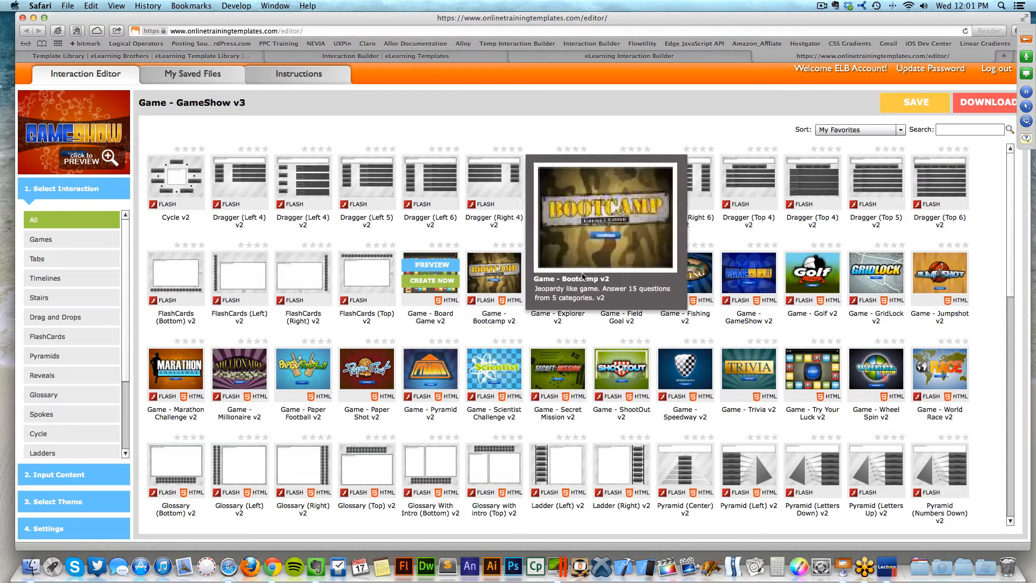
mouse_move(381, 270)
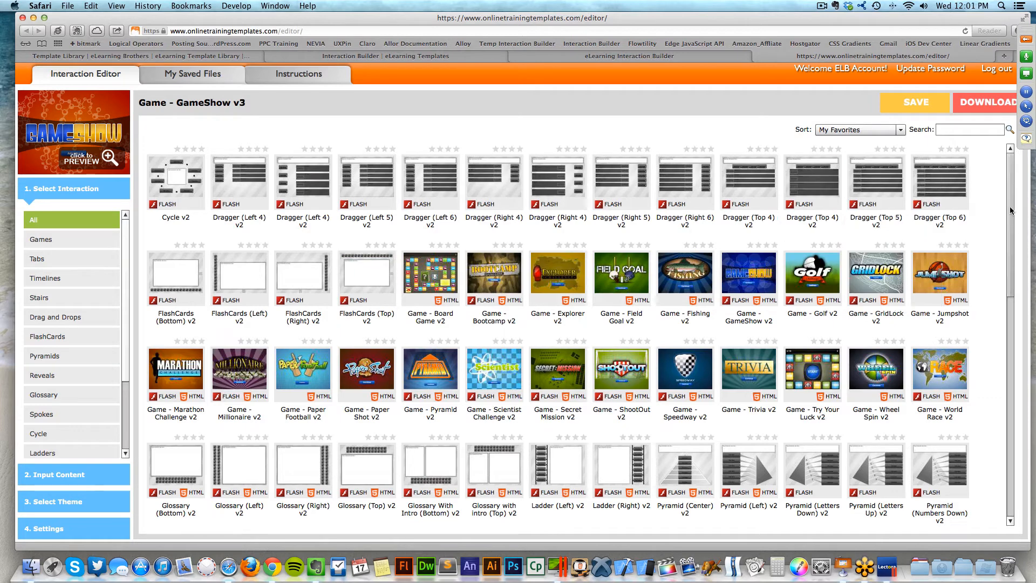
scroll(1010, 282, "down", 5)
scroll(1011, 282, "down", 3)
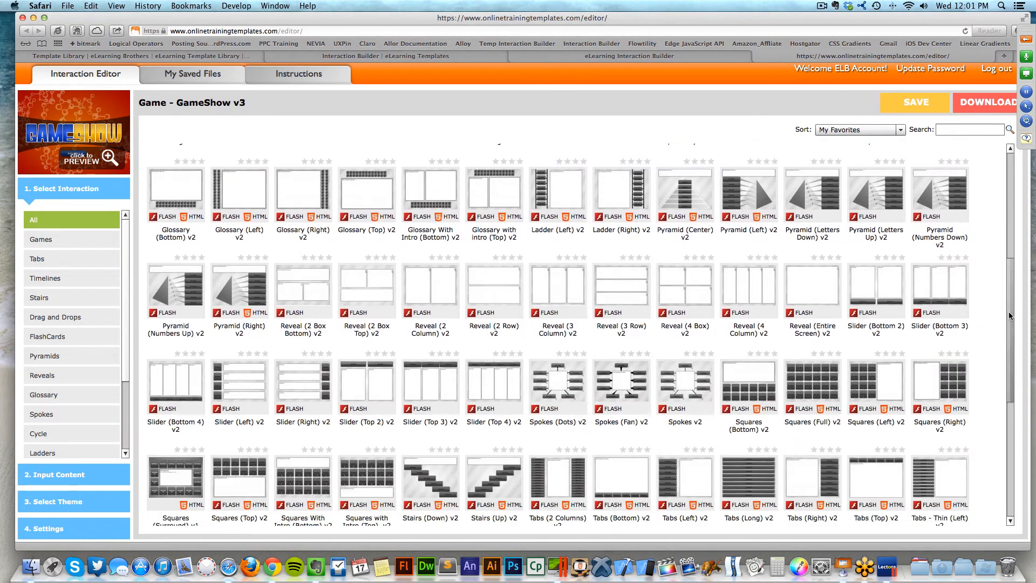
left_click(56, 258)
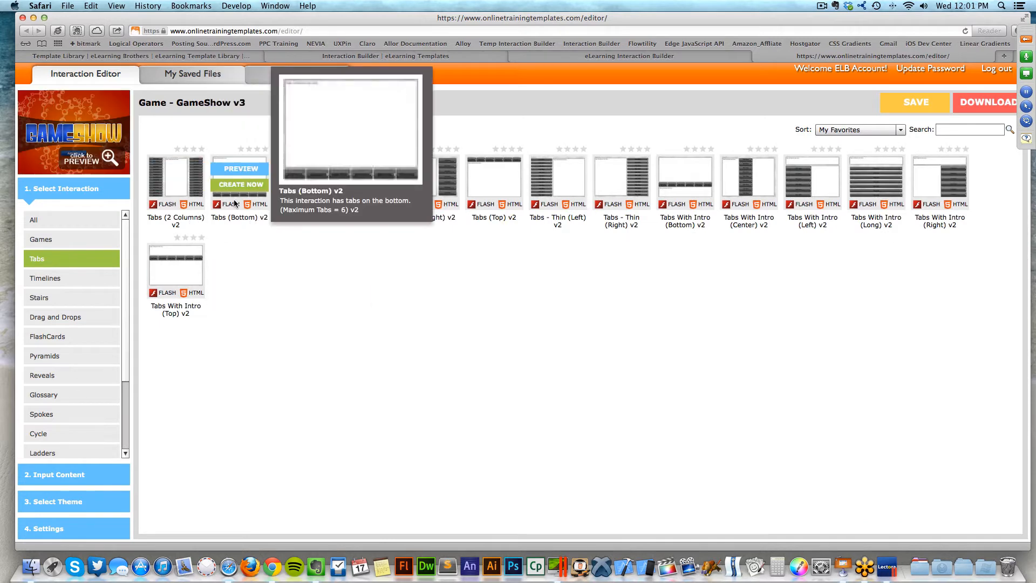
mouse_move(326, 176)
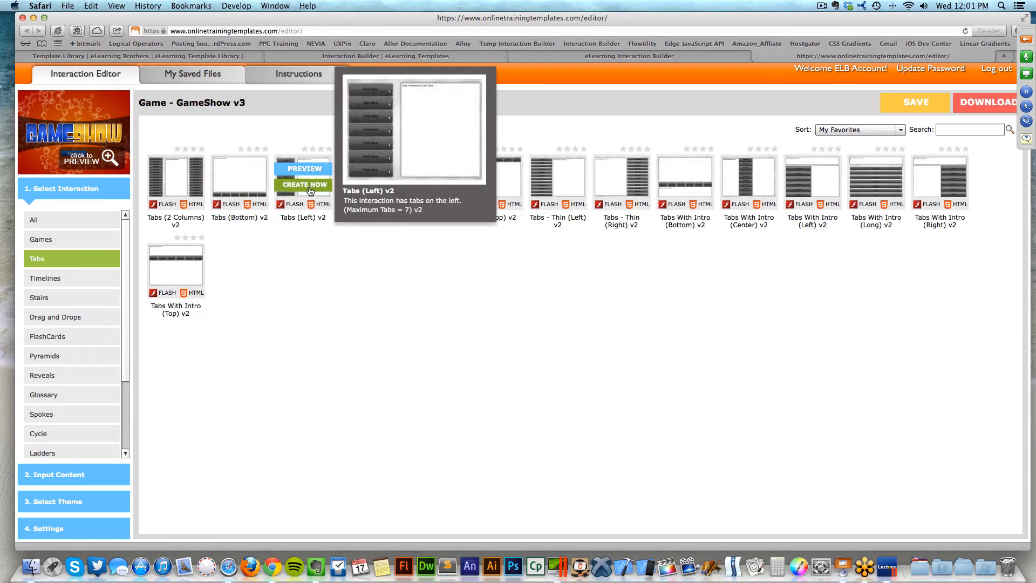
left_click(311, 185)
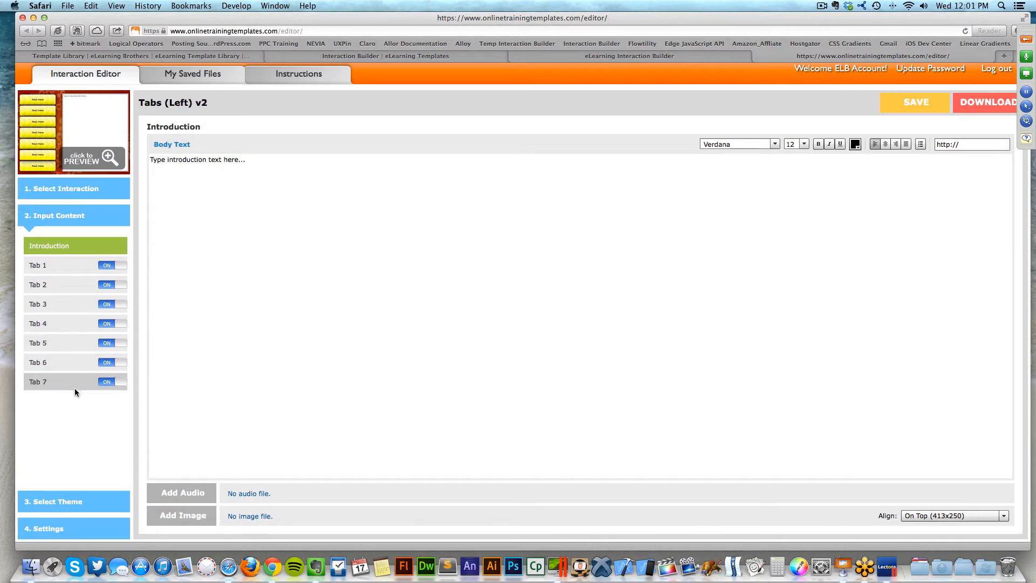
- Preview the interaction, switch off Tab 7 and Tab 6, and preview the five-tab version
left_click(80, 162)
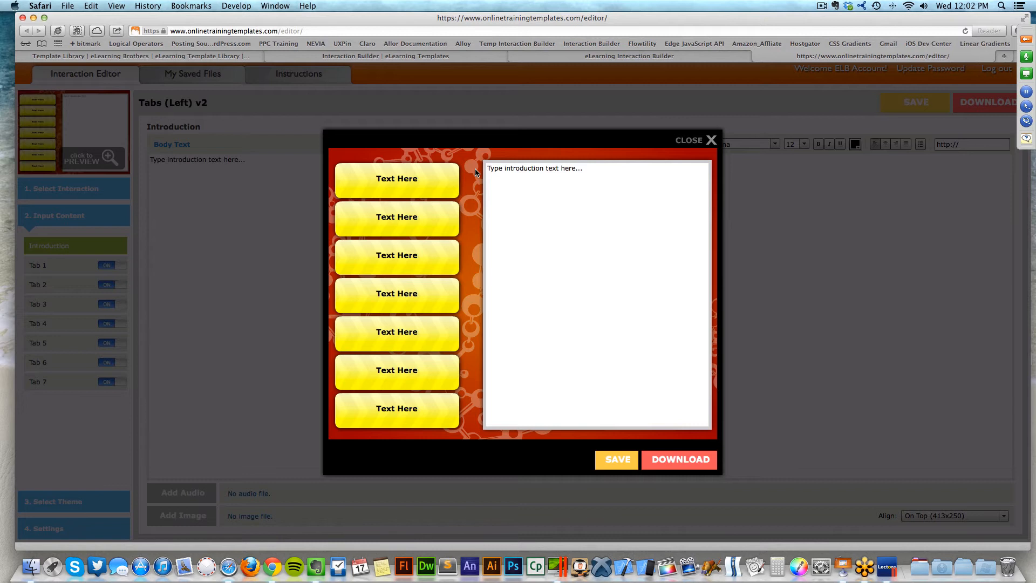
left_click(679, 142)
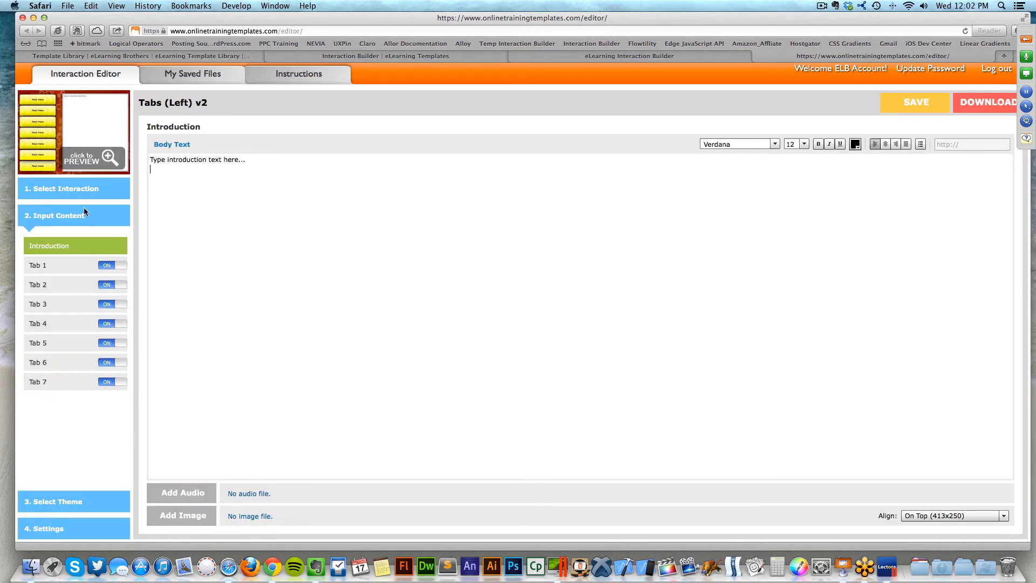
left_click(108, 383)
left_click(110, 364)
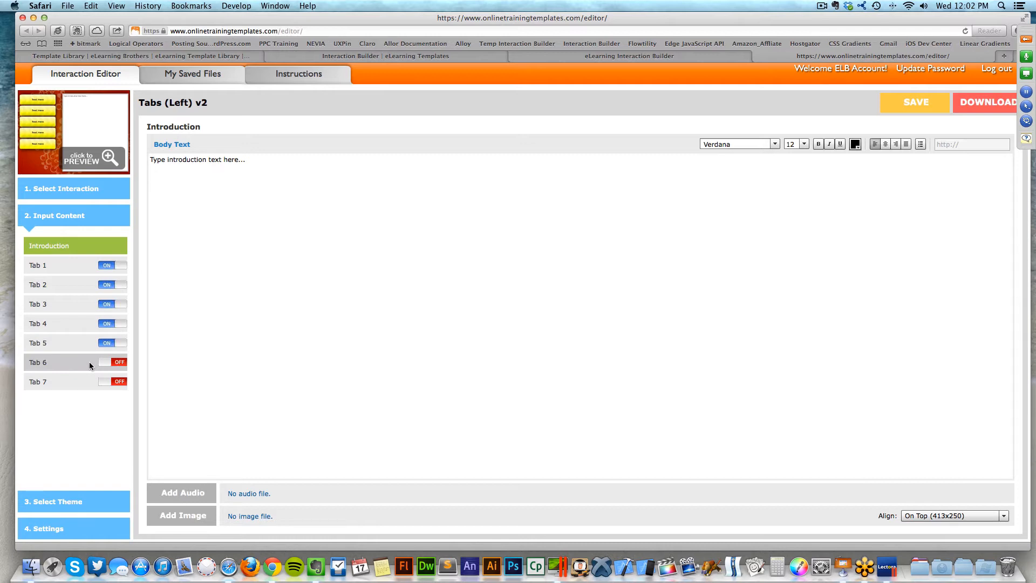
left_click(87, 159)
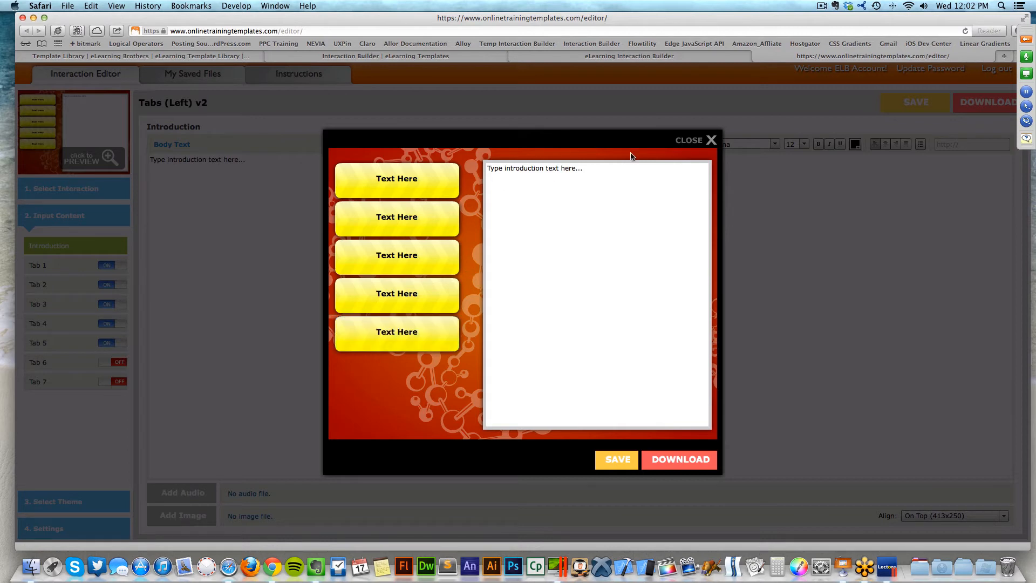
left_click(696, 142)
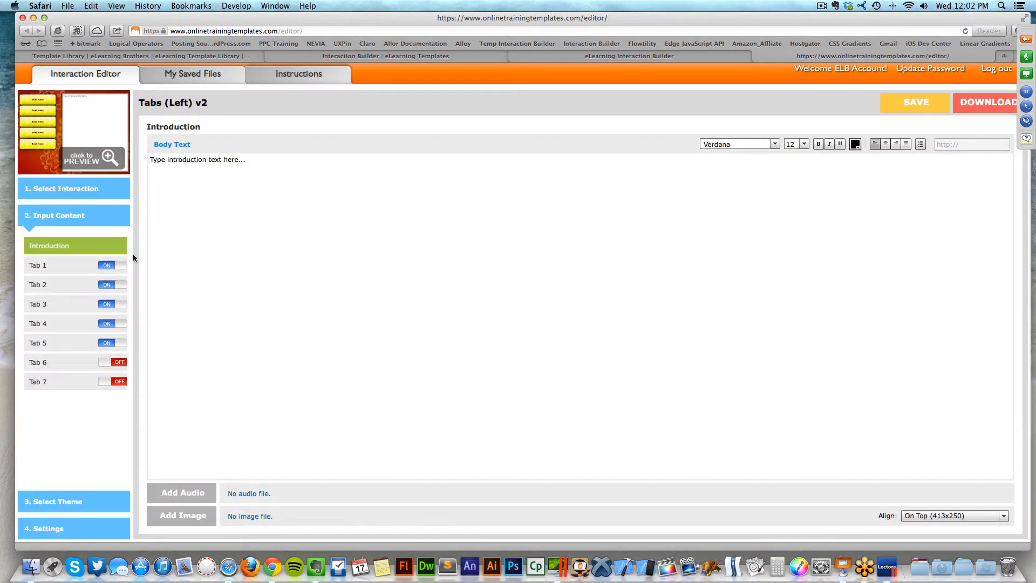
- Replace the introduction placeholder with the filler text 'baJXgaKJhakjHSKJhskah'
left_click(224, 167)
left_click_drag(270, 164, 138, 146)
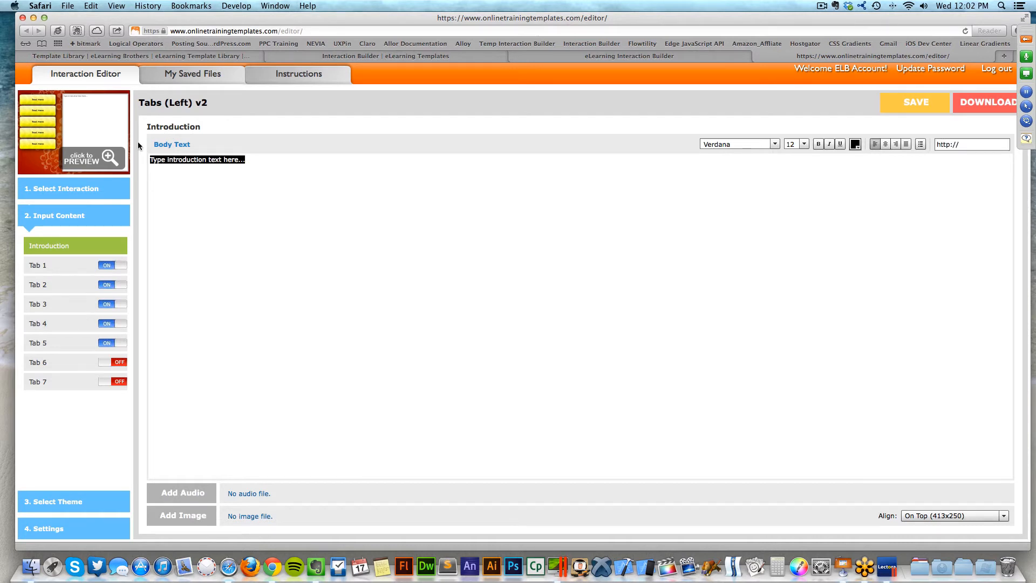
type("baJXgaKJhakjHSKJhskah")
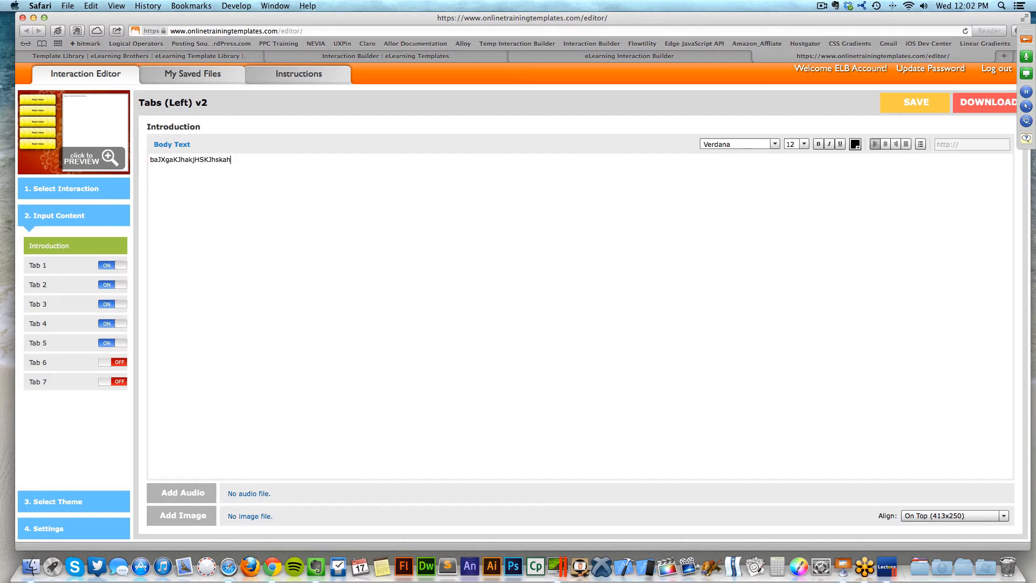
right_click(182, 511)
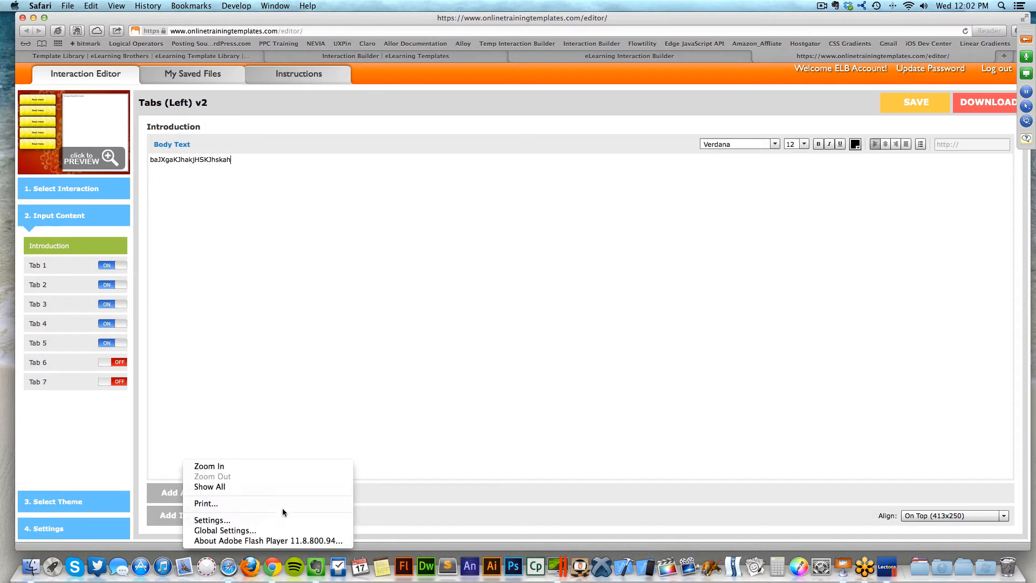
left_click(156, 523)
- Add icon_48x48_adobeflashplugin.png to the introduction, aligned on top, and preview it
left_click(214, 507)
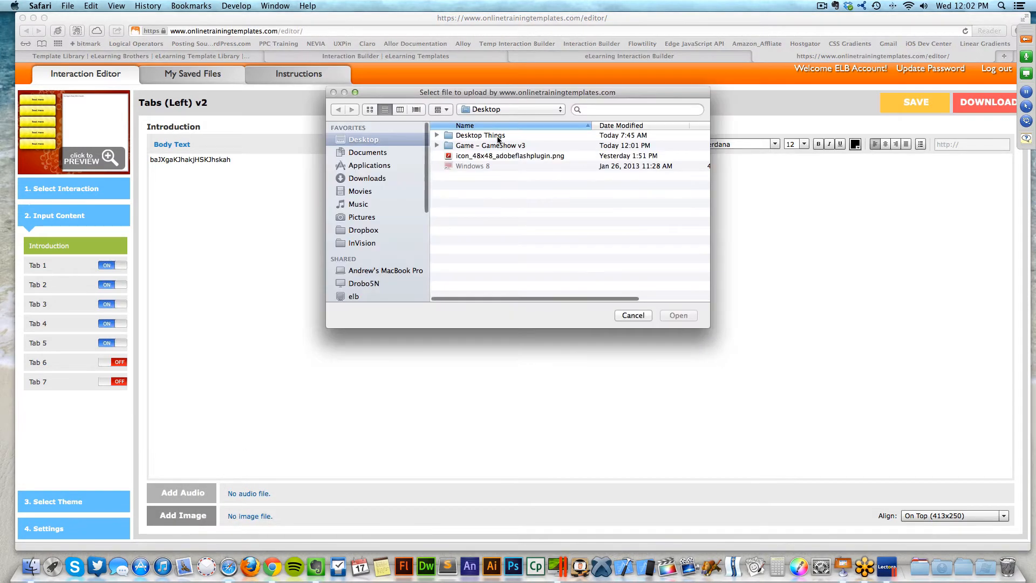
left_click(486, 156)
left_click(679, 315)
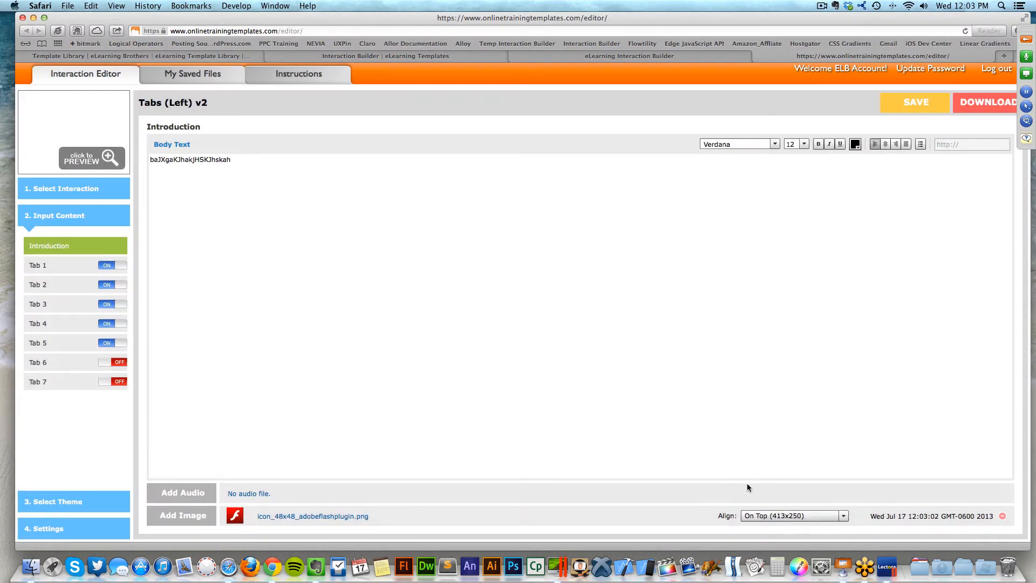
left_click(767, 516)
left_click(772, 509)
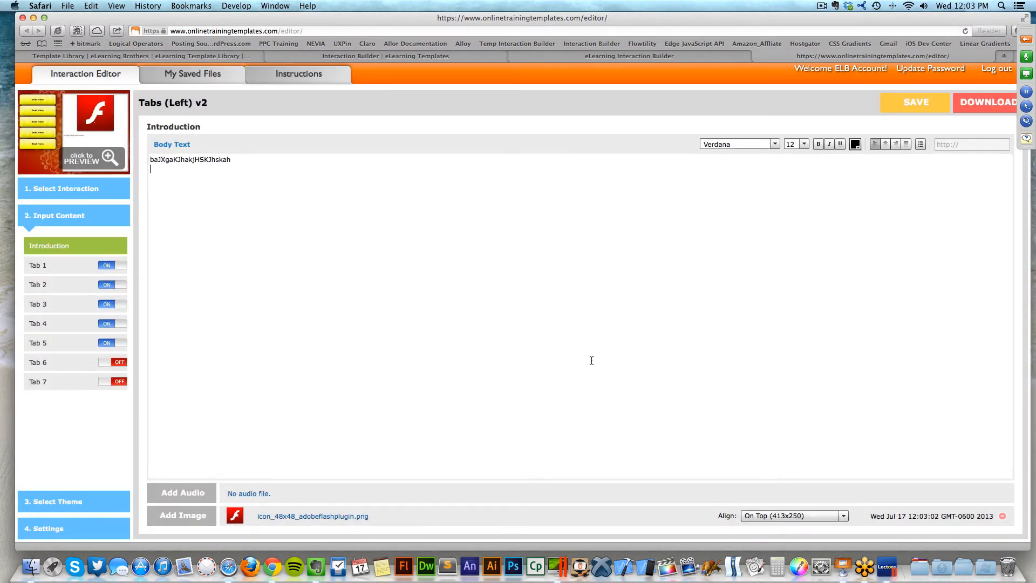
left_click(107, 157)
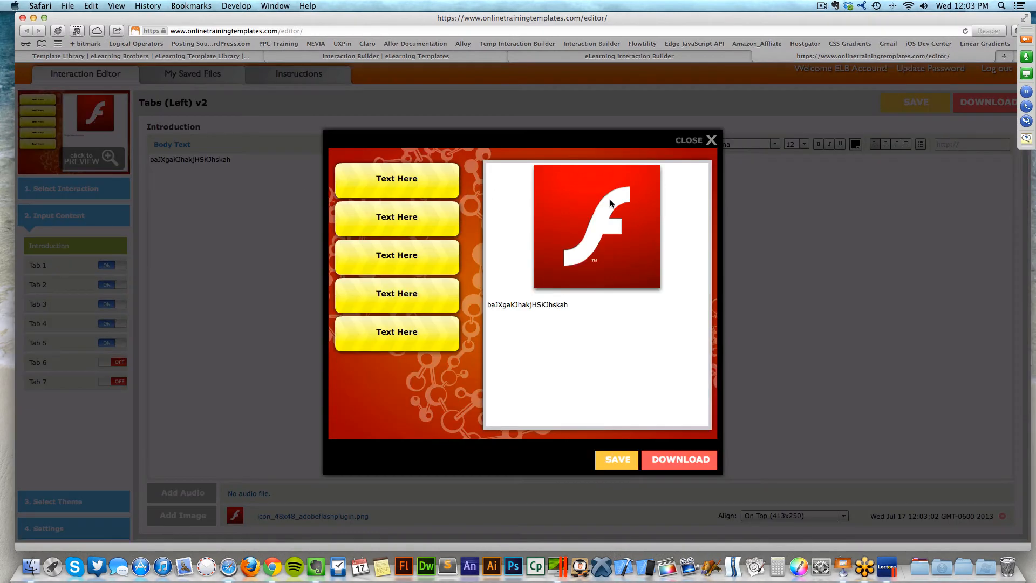
left_click(690, 141)
left_click(57, 264)
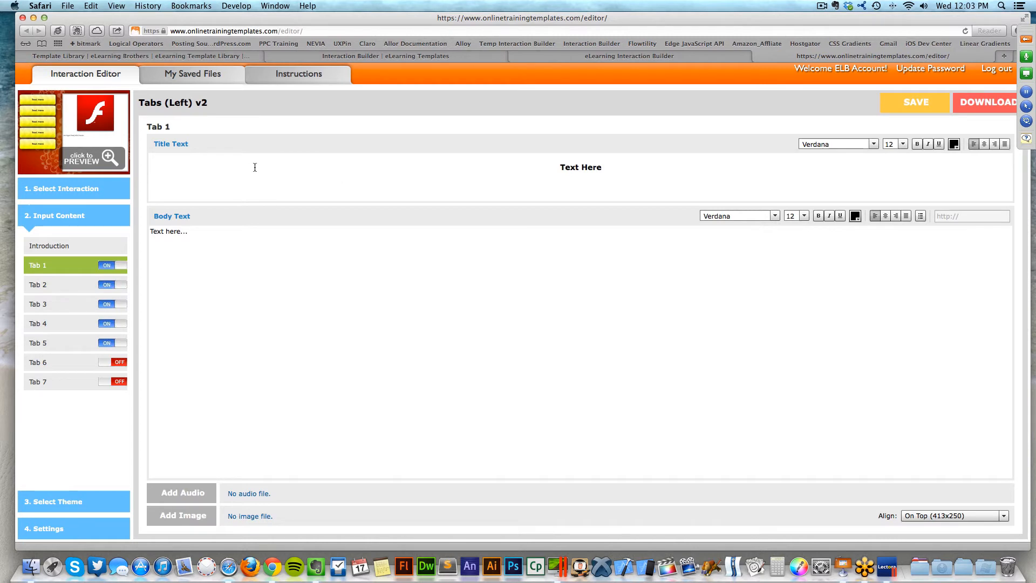
- Title Tab 1 'BUTTON 1' with body text 'lksdhfksahdkjashdkjwahKJAWHKJDA', then check it in preview
left_click(548, 174)
left_click_drag(601, 167, 556, 165)
type("BUTTON 1")
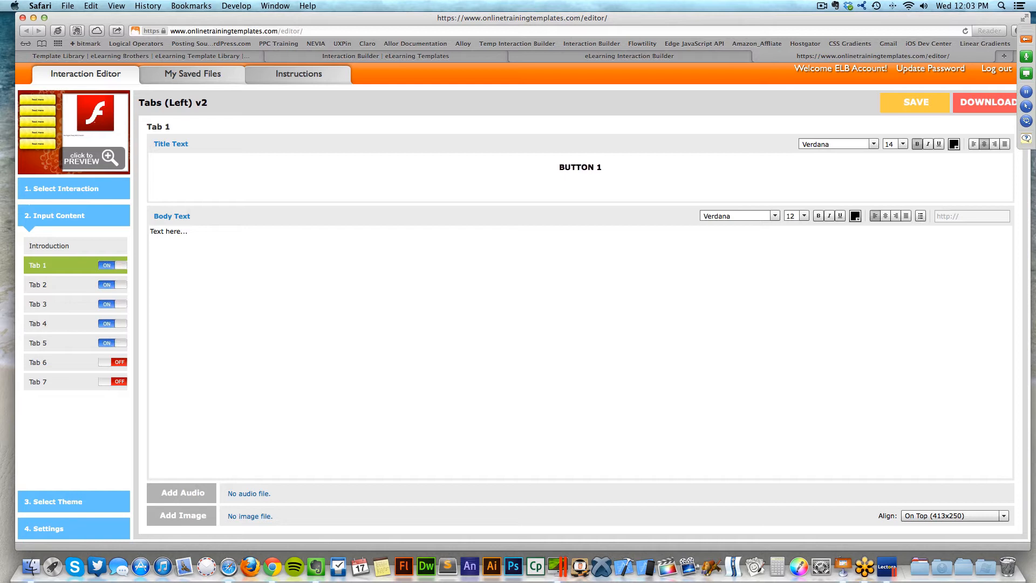
left_click(419, 290)
key("super+a")
type("lksdhfksahdkjashdkjwahKJAWHKJDA")
left_click(122, 172)
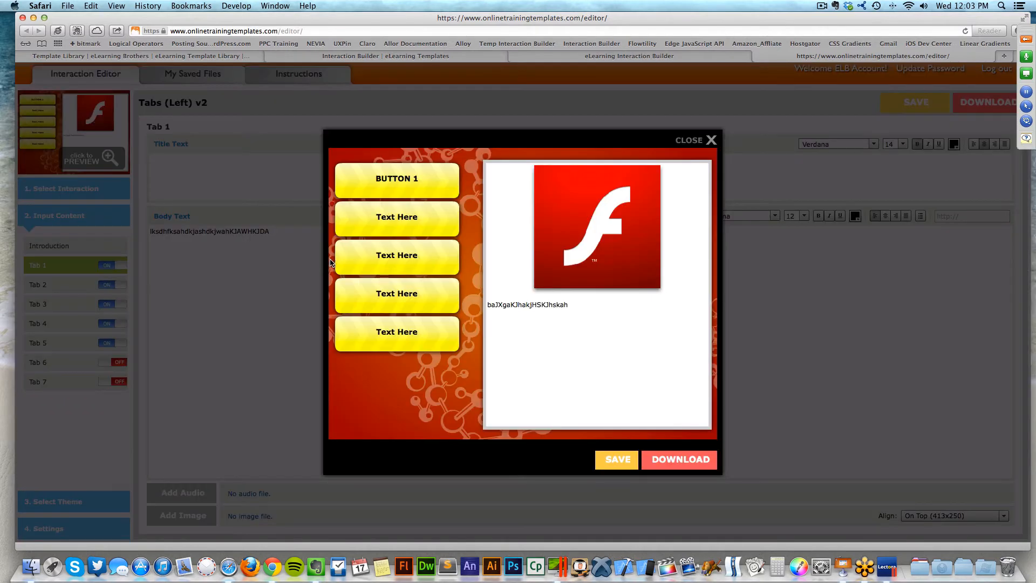
left_click(414, 180)
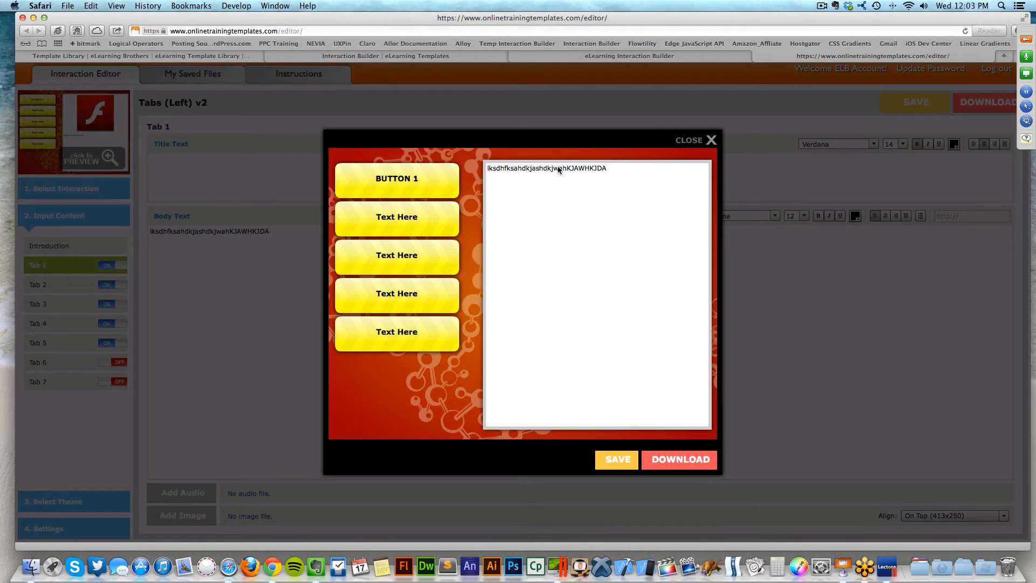
left_click(700, 141)
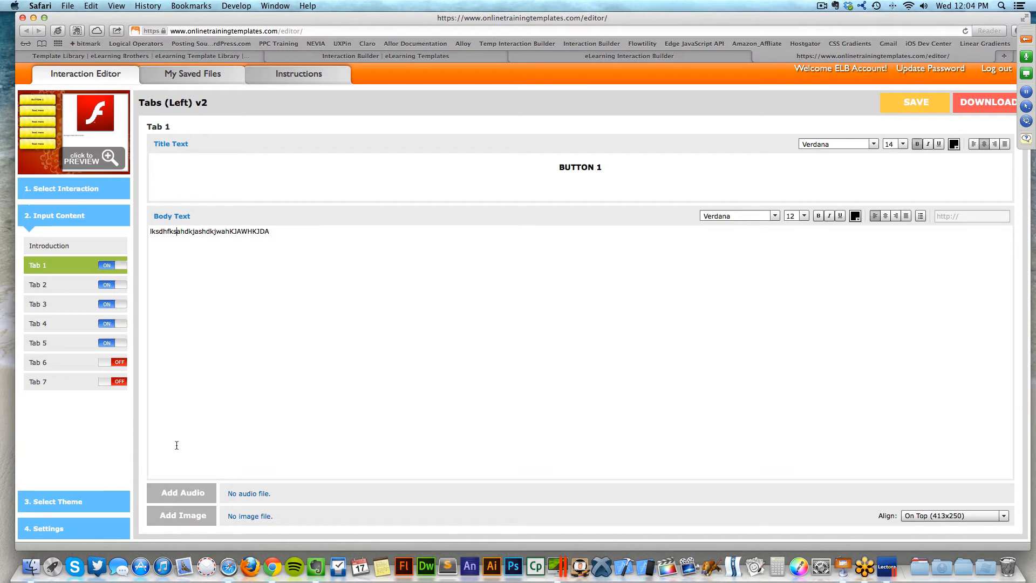
- Apply the Clean Corp theme and preview the interaction
left_click(105, 499)
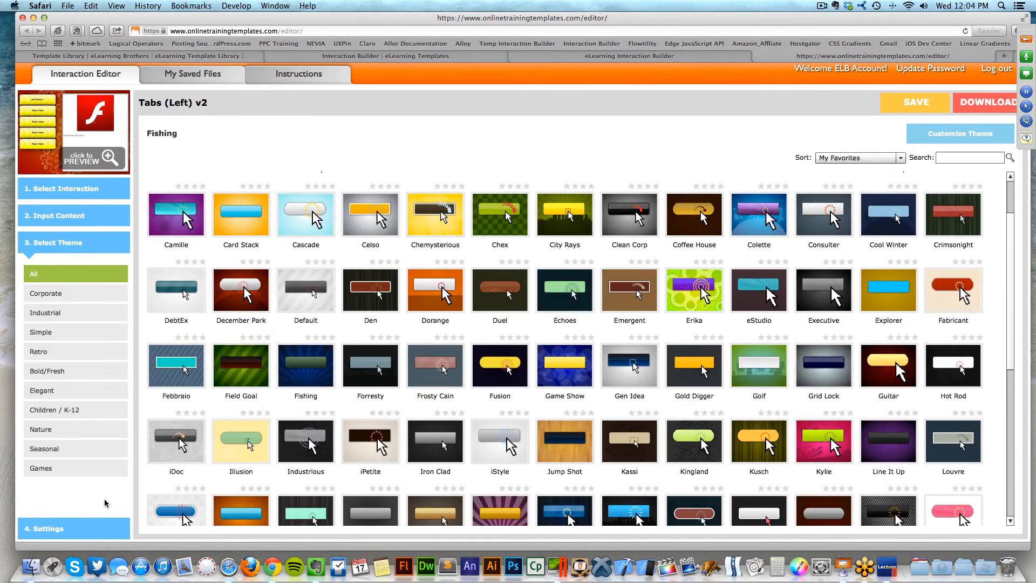
mouse_move(822, 225)
mouse_move(772, 228)
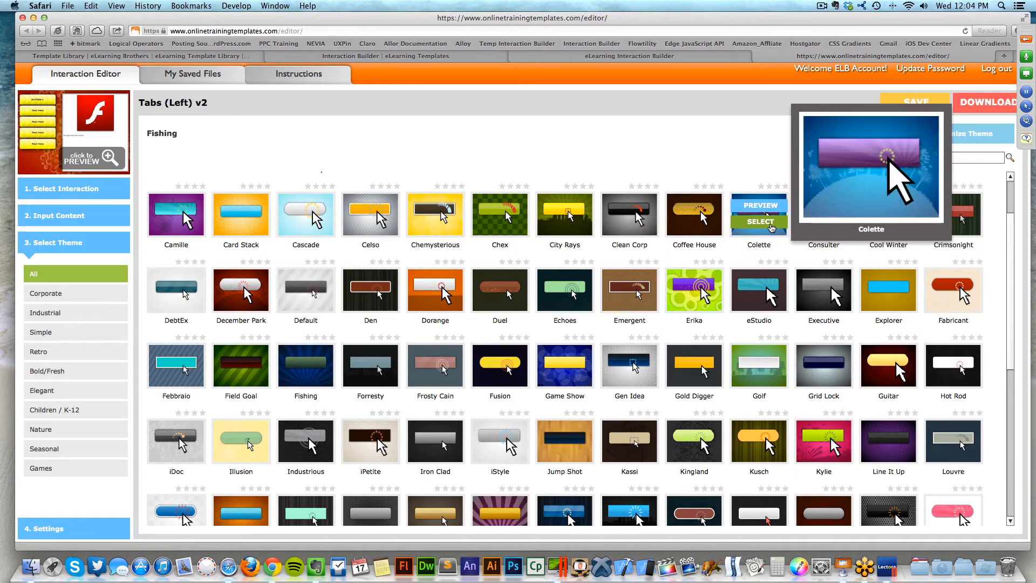
left_click(636, 224)
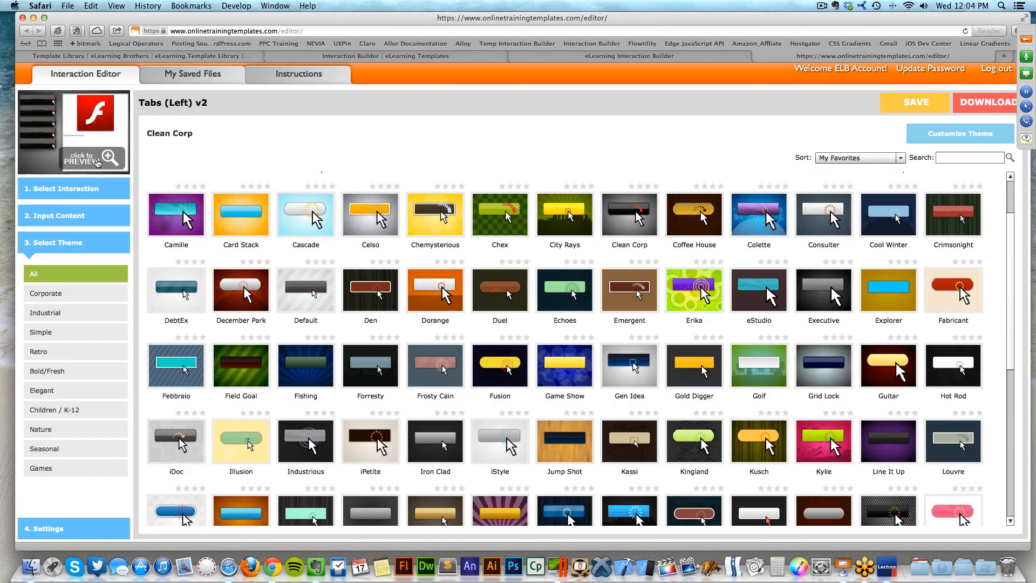
left_click(108, 150)
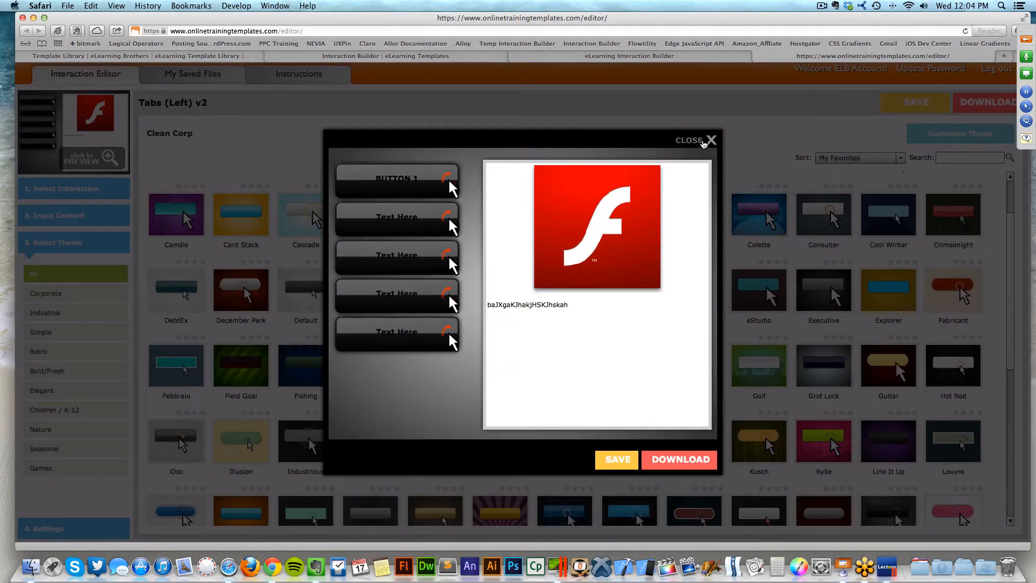
left_click(710, 140)
- Set the click alert to Swirl Dots (w/ Cursor-Big), check two tabs in preview, then collapse the options
left_click(966, 140)
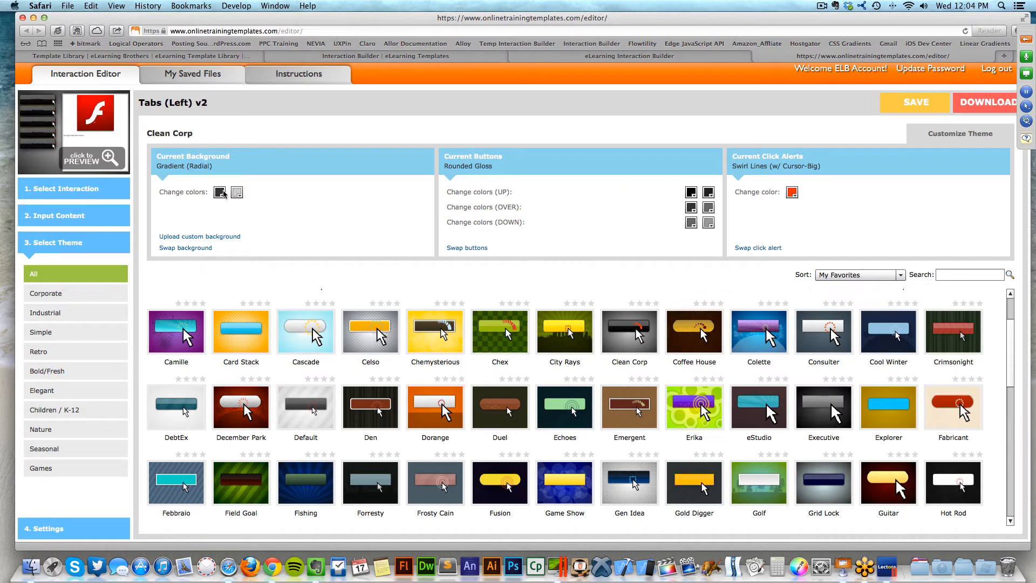
left_click(752, 249)
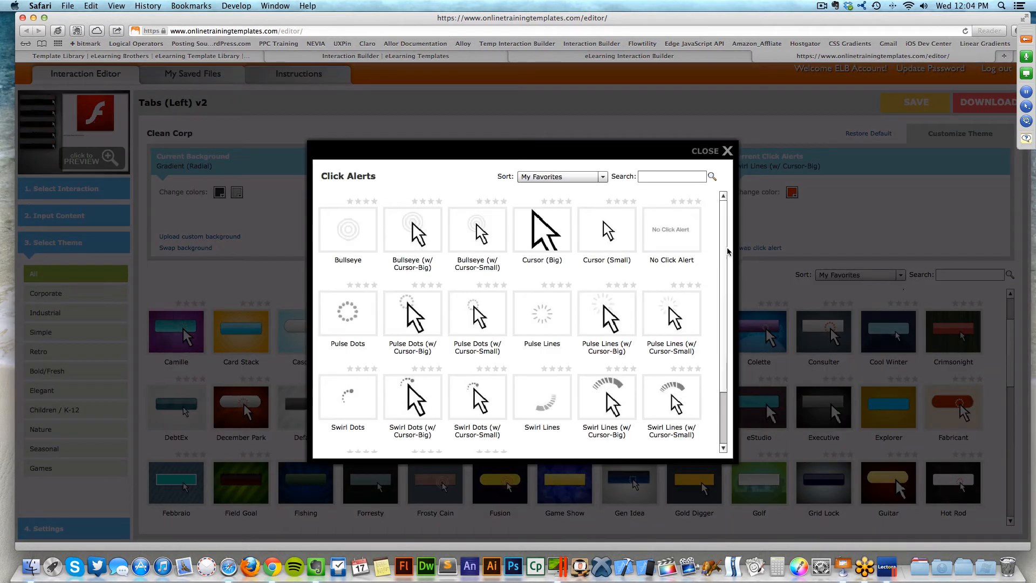
mouse_move(695, 243)
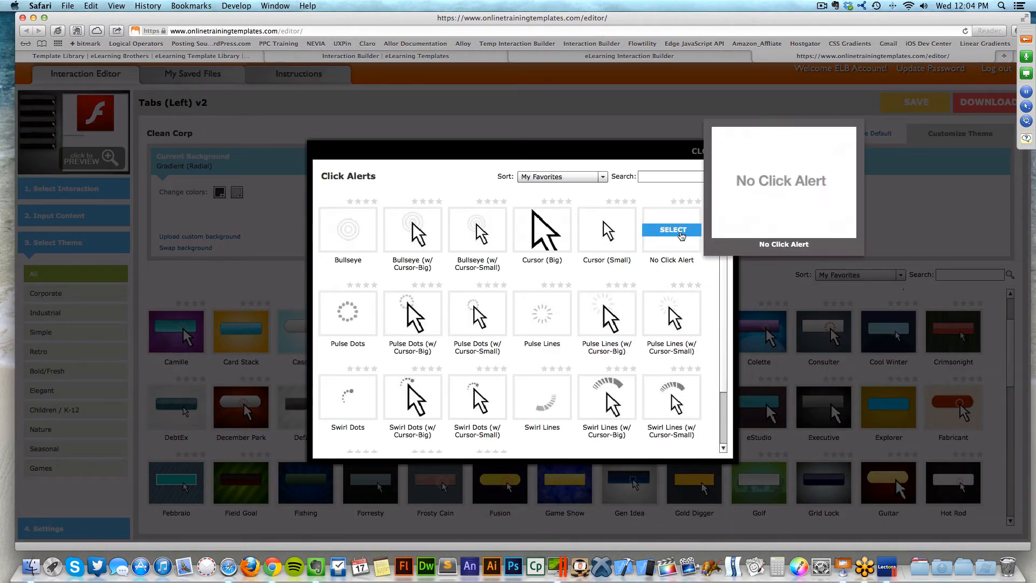
scroll(724, 314, "down", 2)
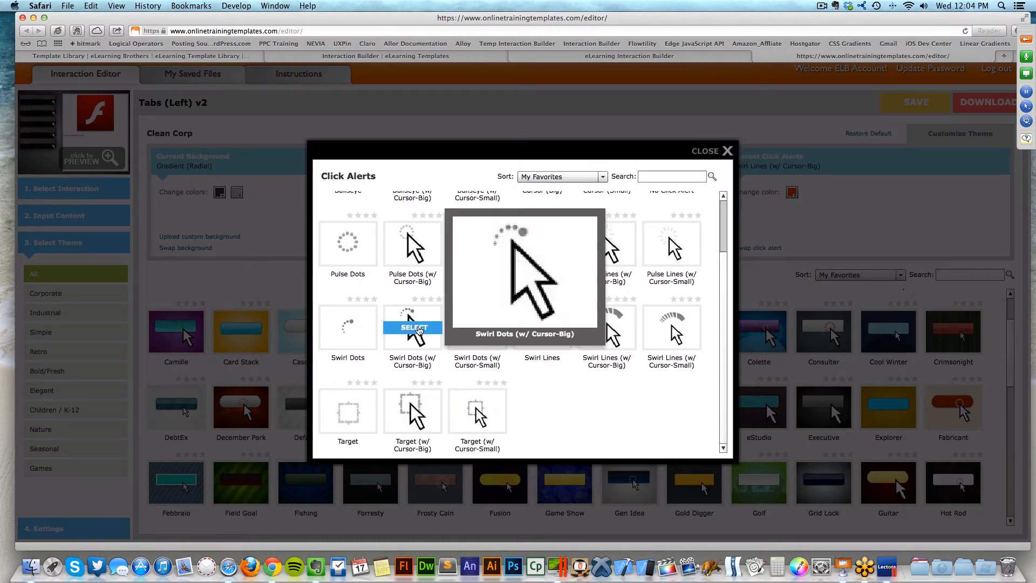
left_click(420, 328)
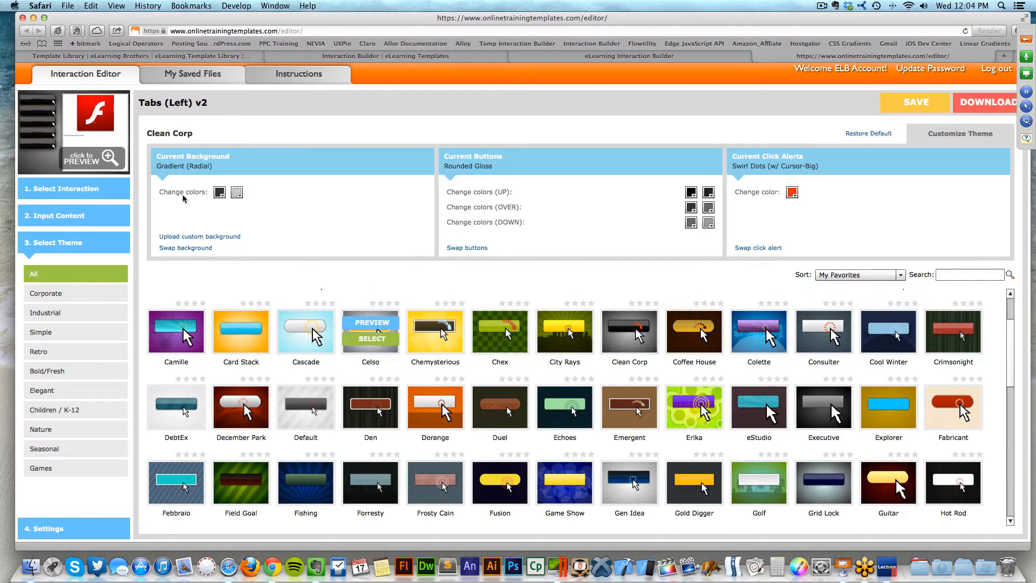
left_click(93, 161)
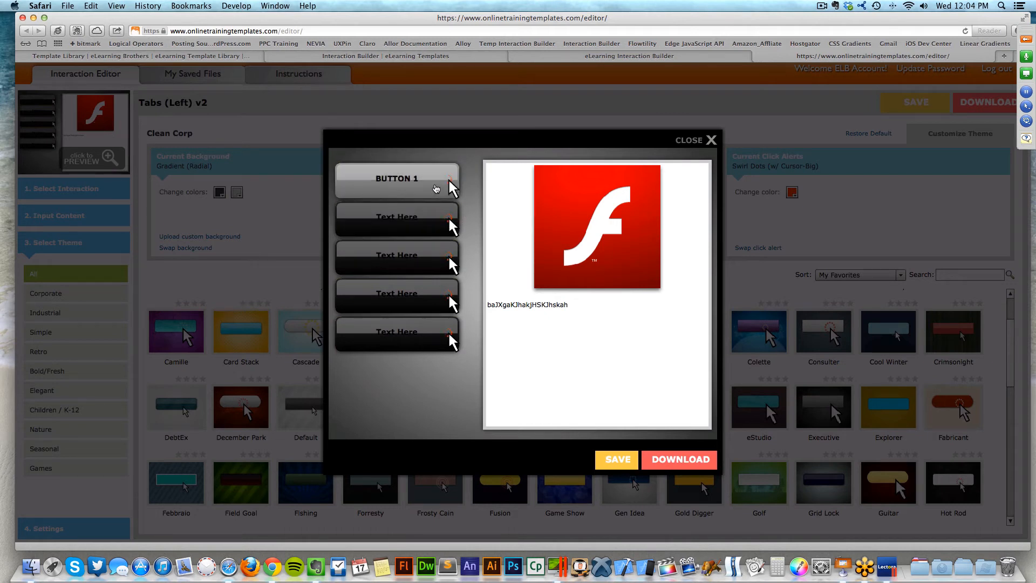
left_click(436, 188)
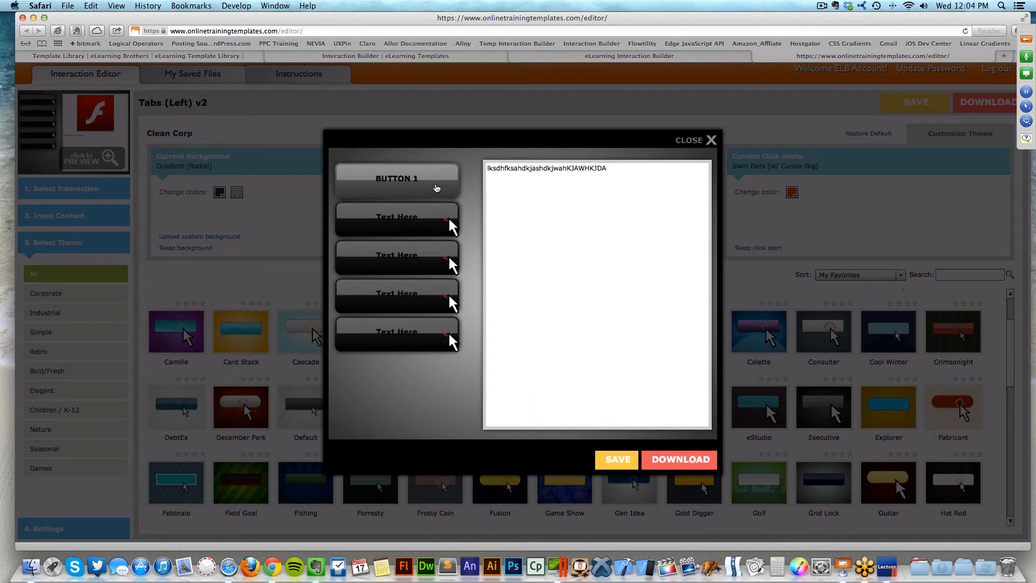
left_click(449, 223)
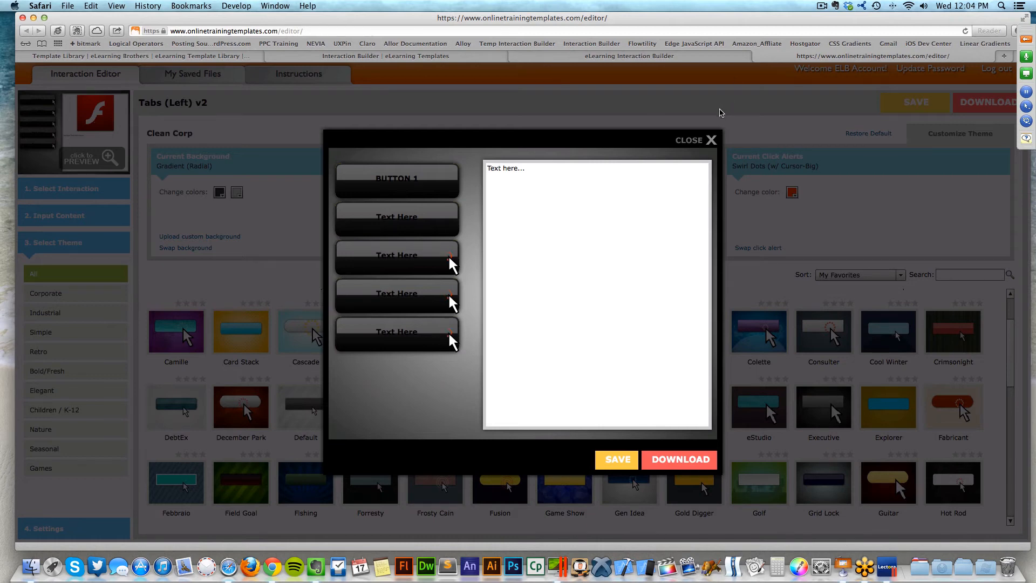
left_click(690, 143)
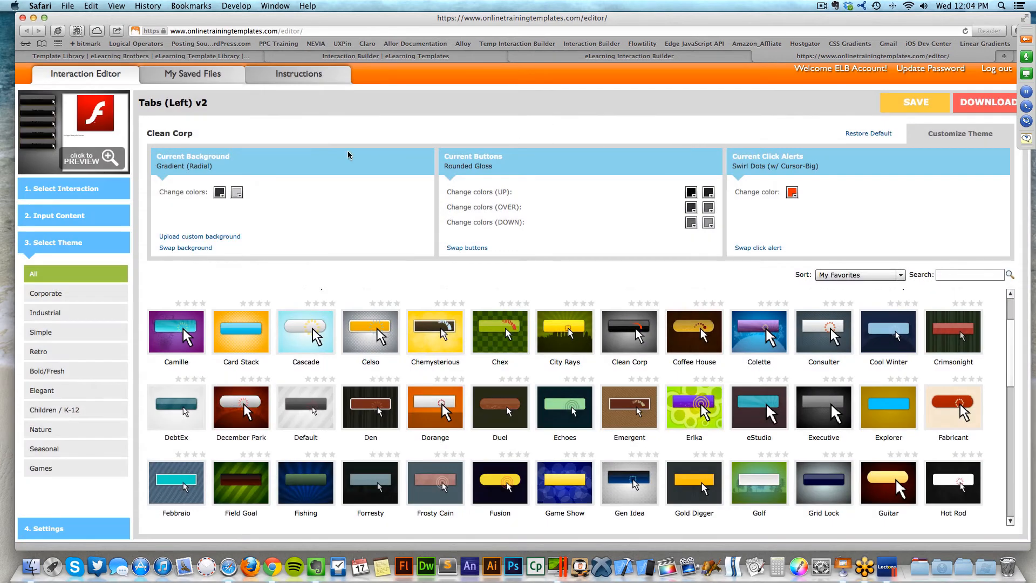
left_click(985, 138)
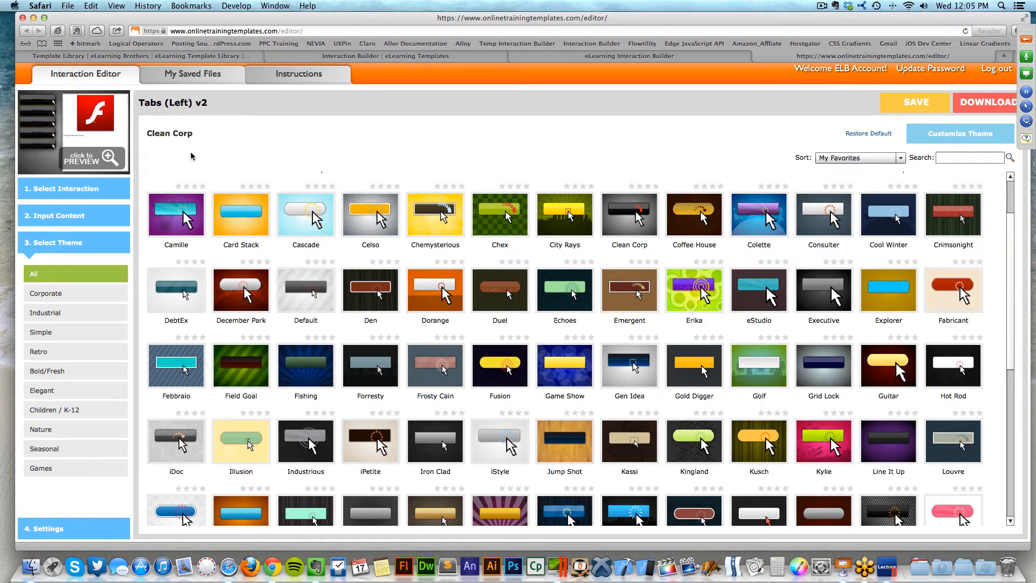
- Create a new Dragger (Left 4) interaction from the Drag and Drops category
left_click(80, 193)
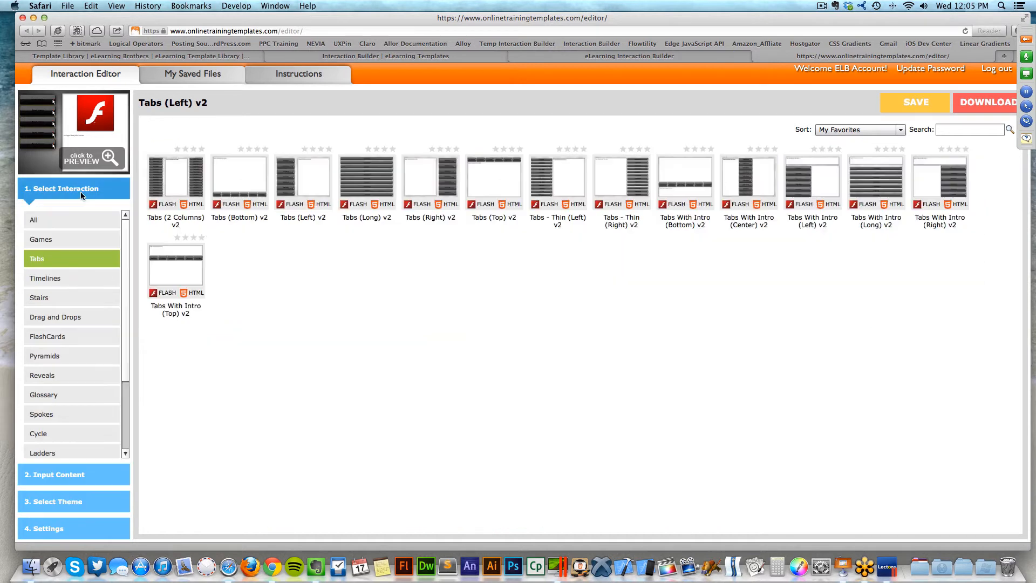
left_click(50, 318)
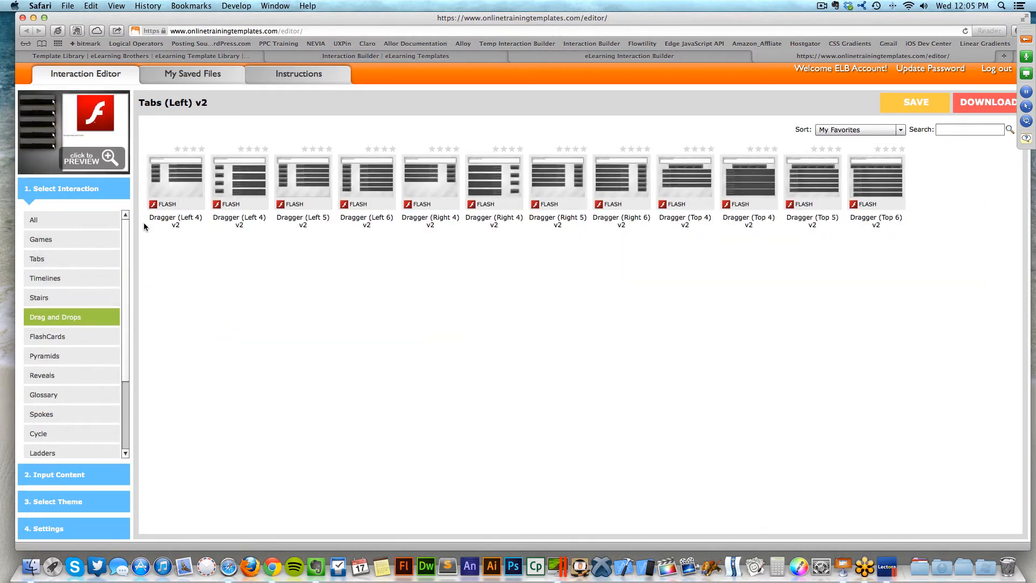
left_click(170, 185)
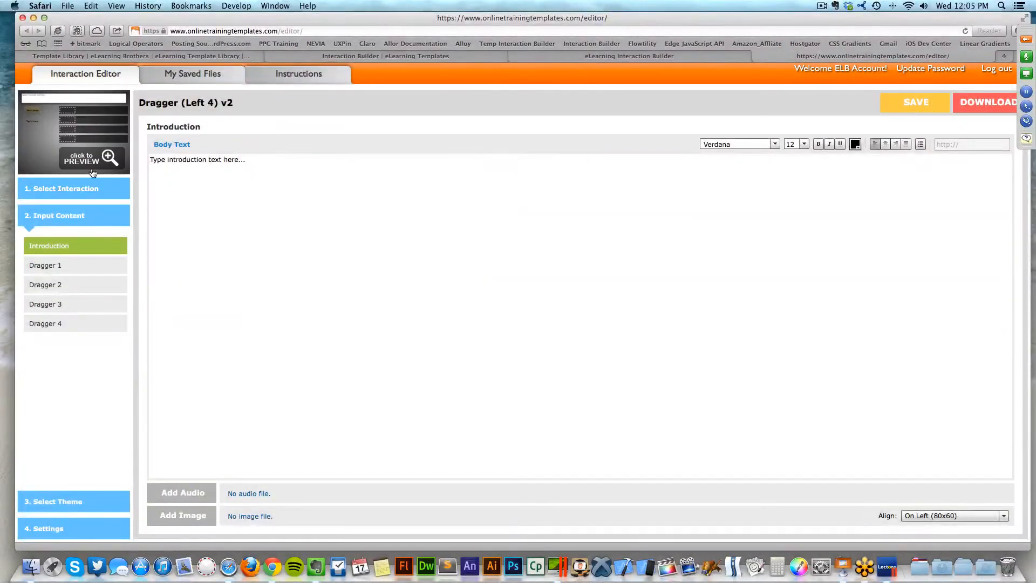
- Preview the Dragger, dropping three Text Here tiles onto their targets, then close the preview
left_click(91, 160)
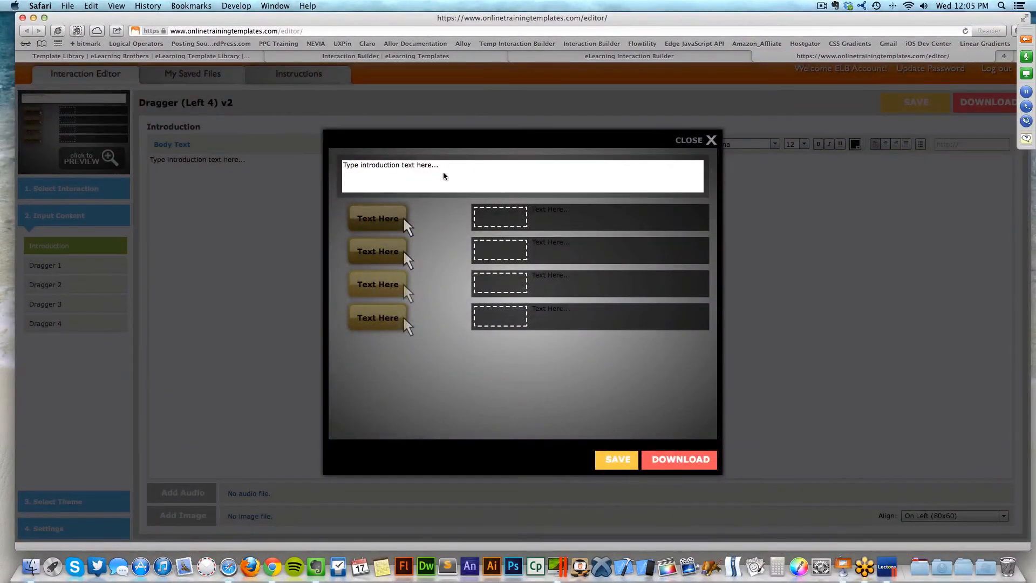
left_click_drag(371, 225, 500, 217)
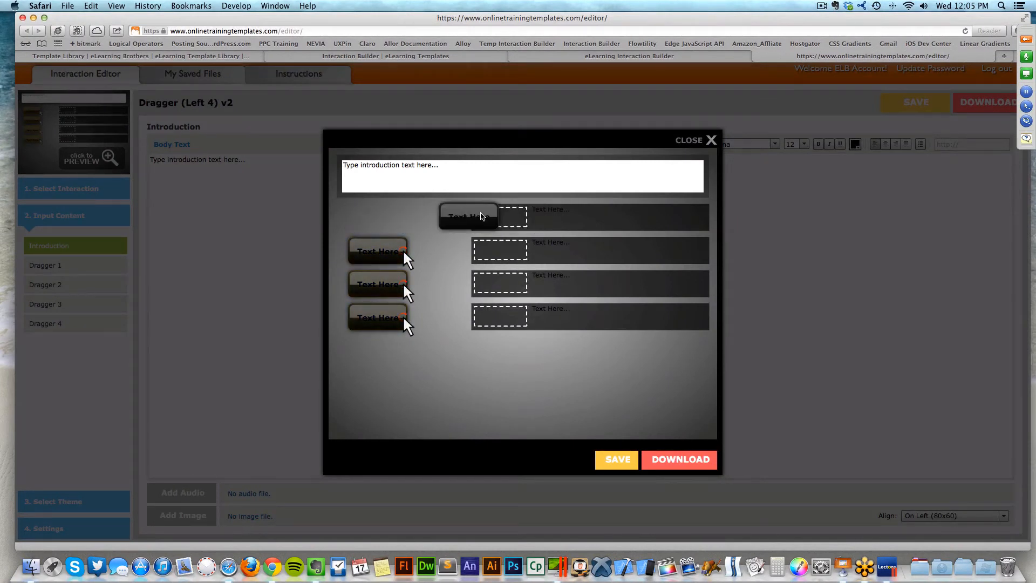
left_click_drag(378, 252, 505, 254)
left_click_drag(378, 284, 504, 285)
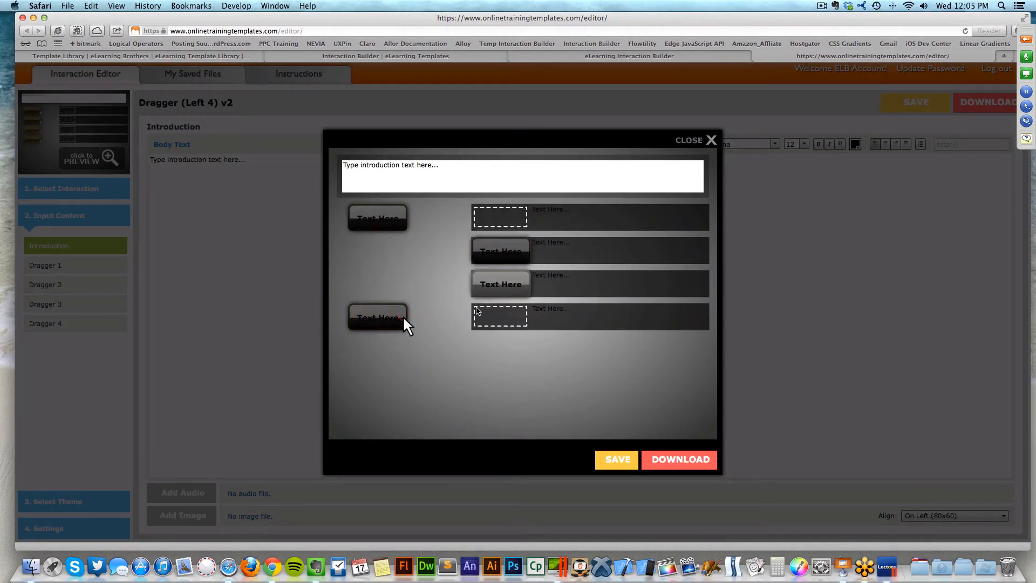
left_click(711, 140)
- Browse the content of Draggers 1–4, return to Introduction, and open My Saved Files
left_click(91, 265)
left_click(79, 285)
left_click(82, 304)
left_click(73, 323)
left_click(80, 285)
left_click(83, 265)
left_click(84, 250)
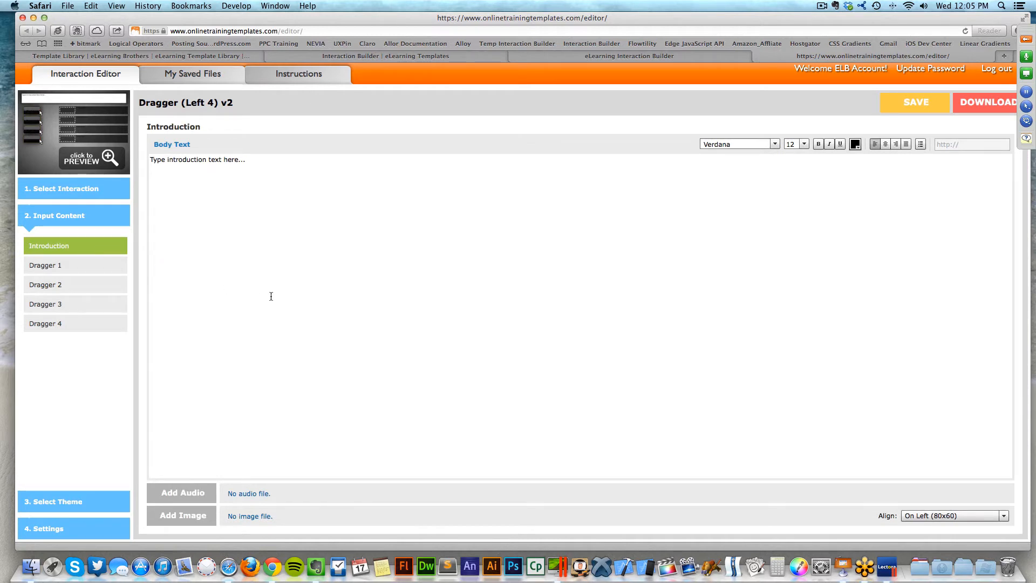
left_click(205, 78)
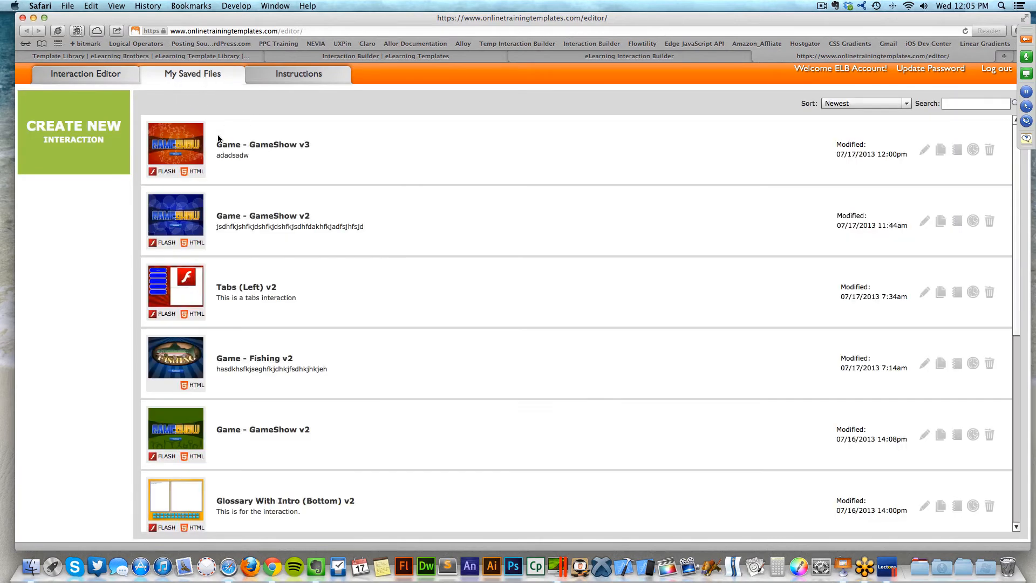
- Download the Game - GameShow v3 interaction as ActionScript 3
left_click(182, 160)
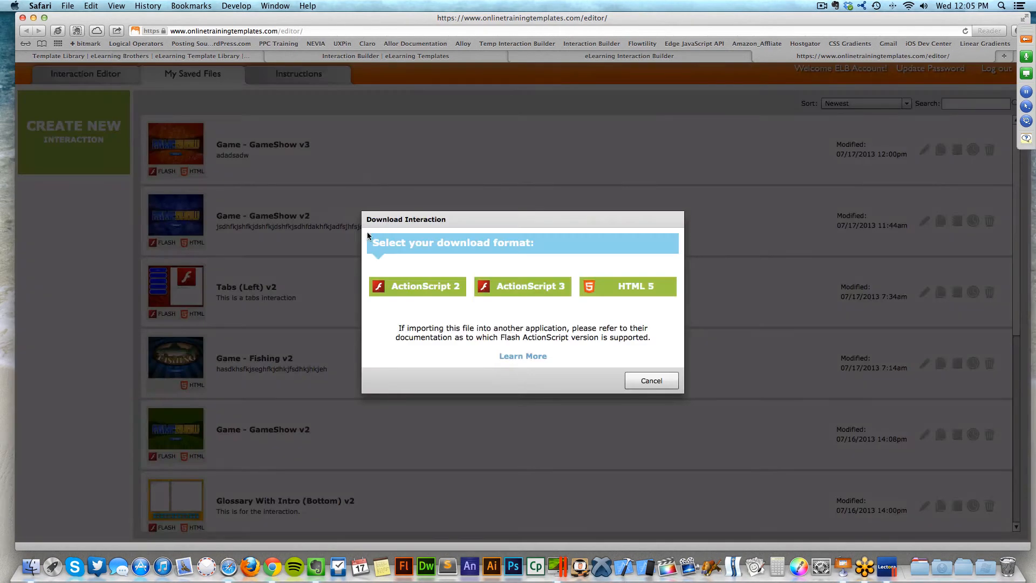
left_click(517, 290)
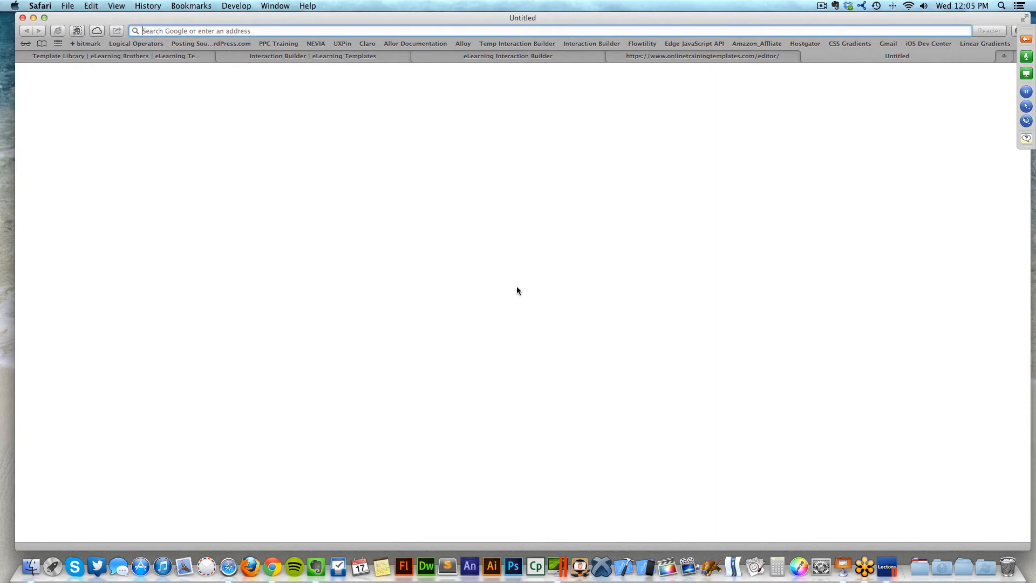
- In Lectora, browse for an existing title on the Home on 'psf' (Z:) drive
key("ctrl+Right")
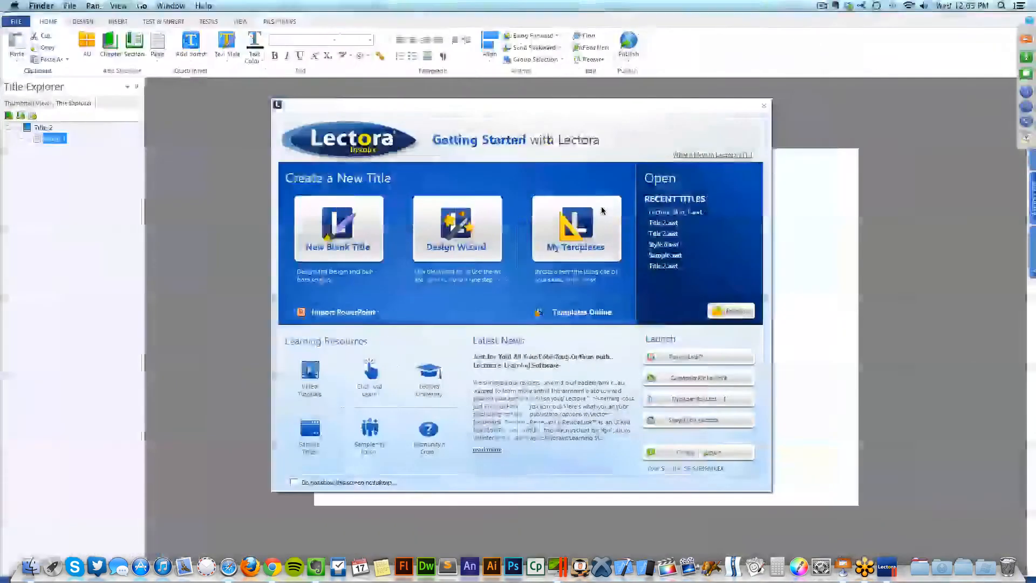
left_click(735, 313)
left_click_drag(554, 109, 519, 70)
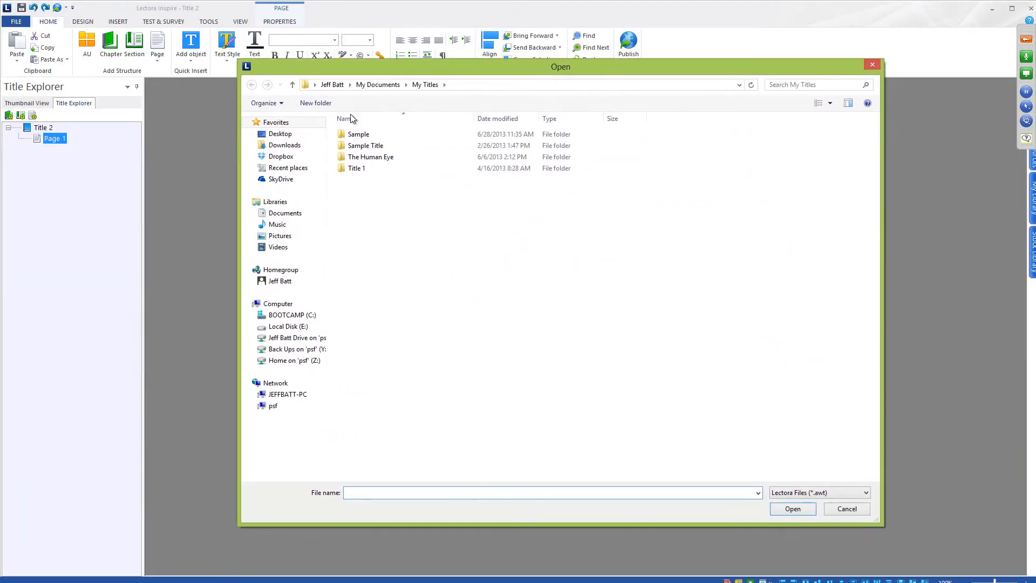
left_click(320, 362)
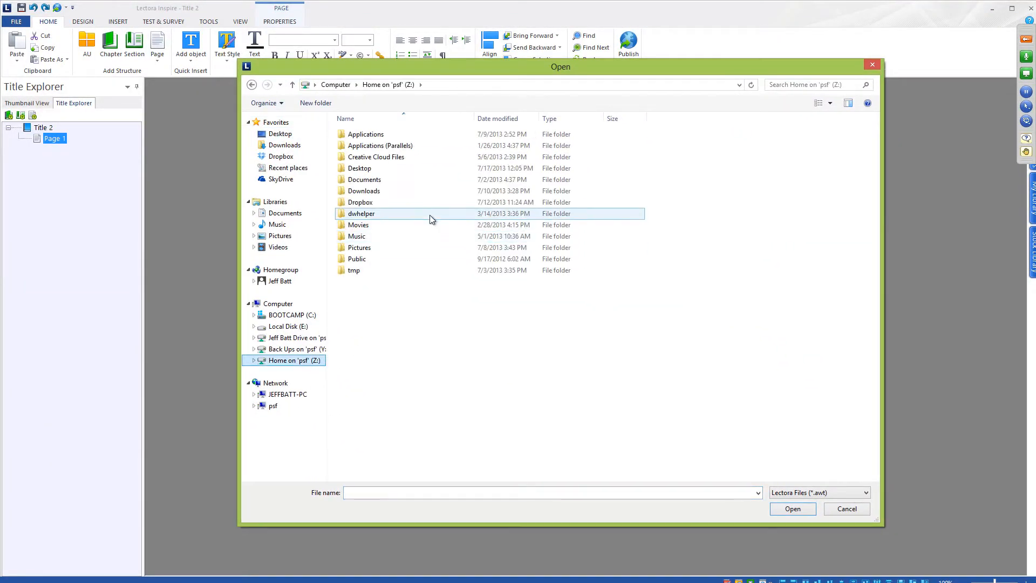
- Back in Safari, close the empty Untitled tab and return to the Template Library page
key("super+Tab")
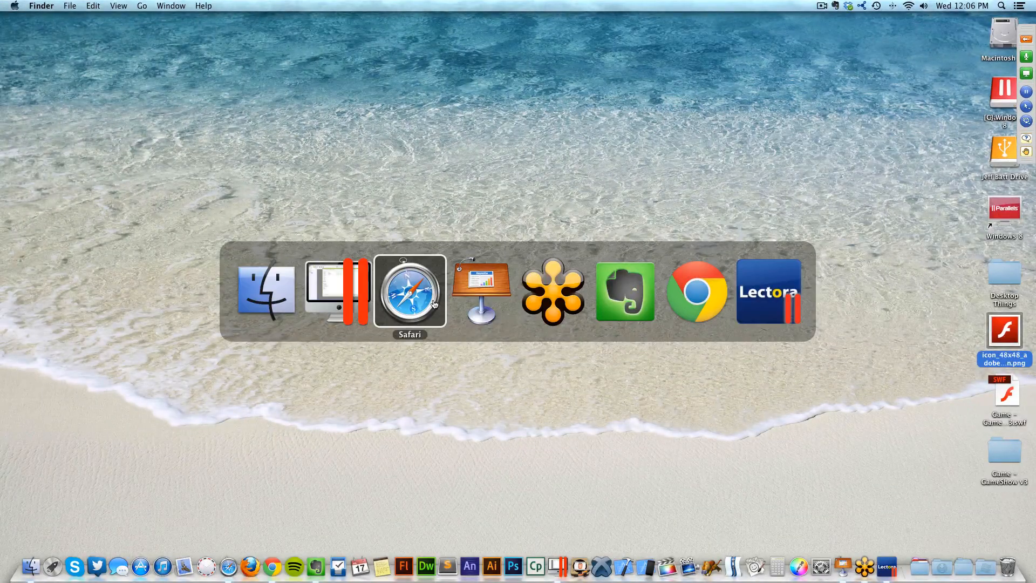
left_click(430, 297)
key("super+w")
left_click(174, 57)
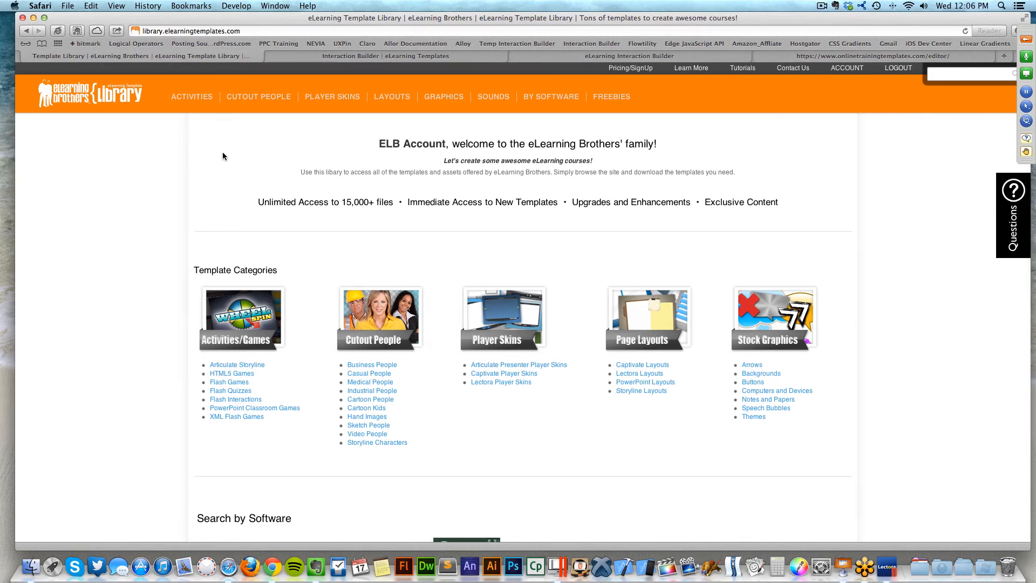
mouse_move(203, 104)
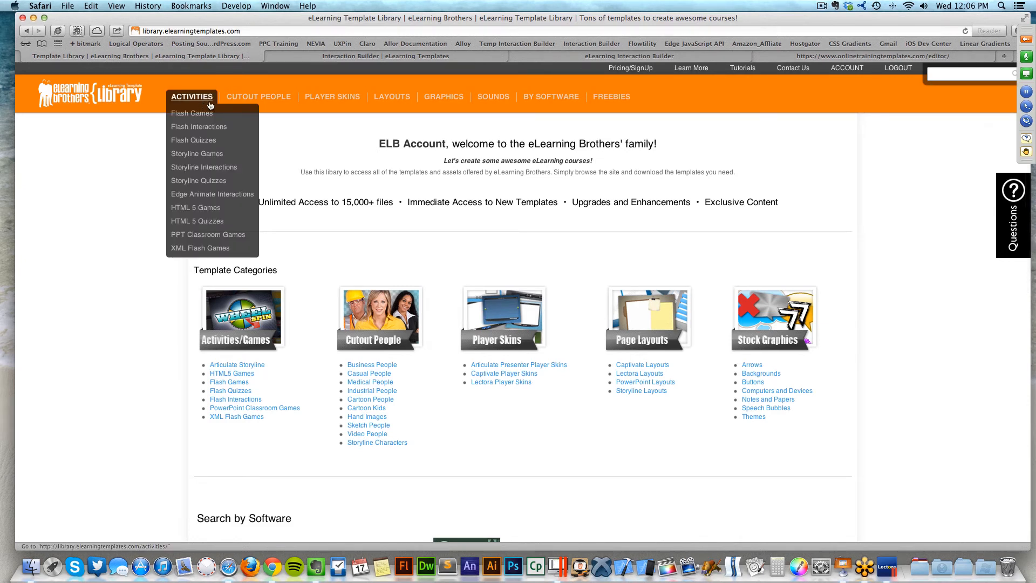
- Open the #7145 Slick 1 product page from the Lectora player skins list
mouse_move(335, 102)
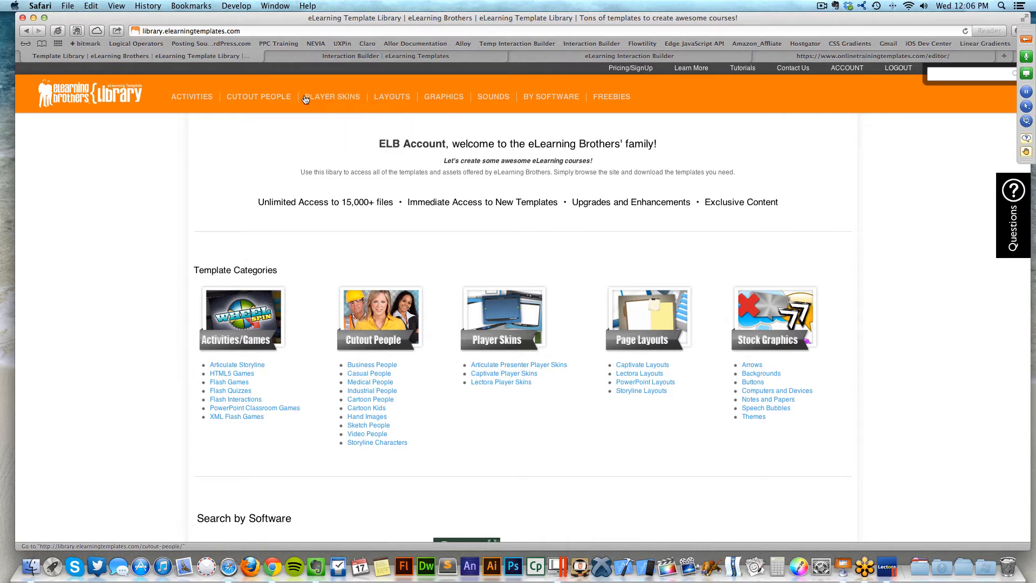
left_click(326, 142)
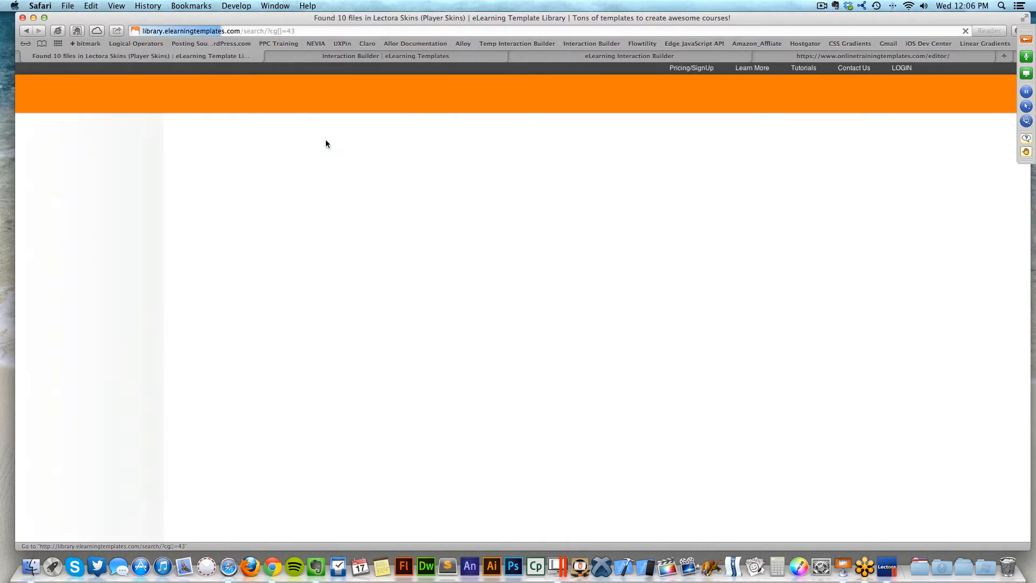
left_click(238, 181)
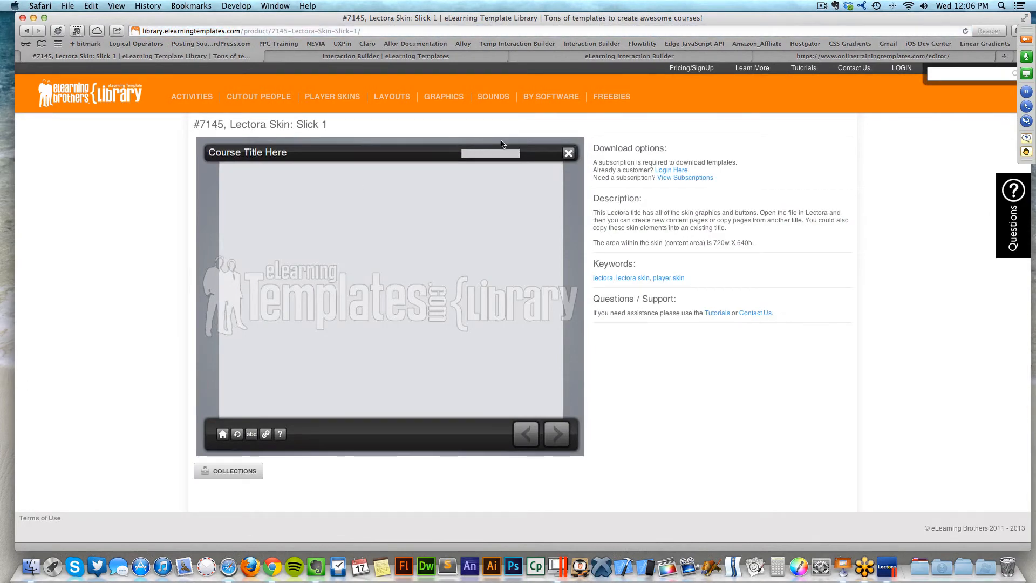
scroll(595, 195, "left", 5)
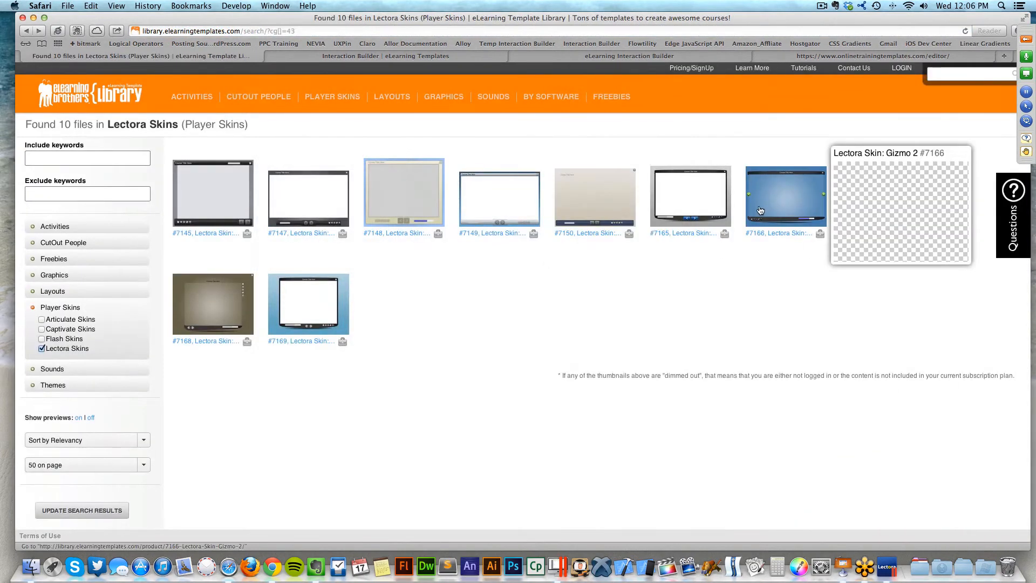
left_click(236, 195)
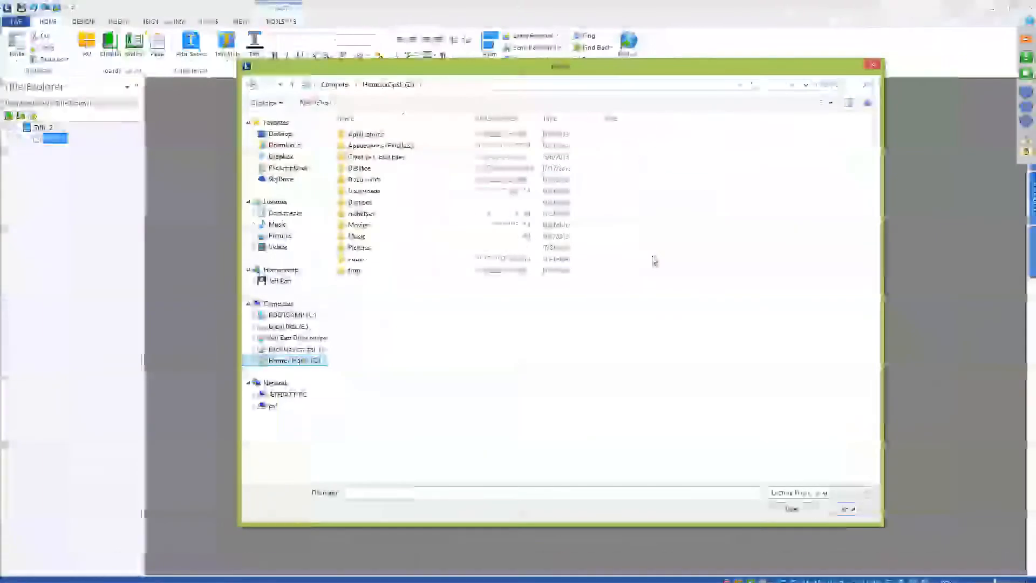
double_click(363, 169)
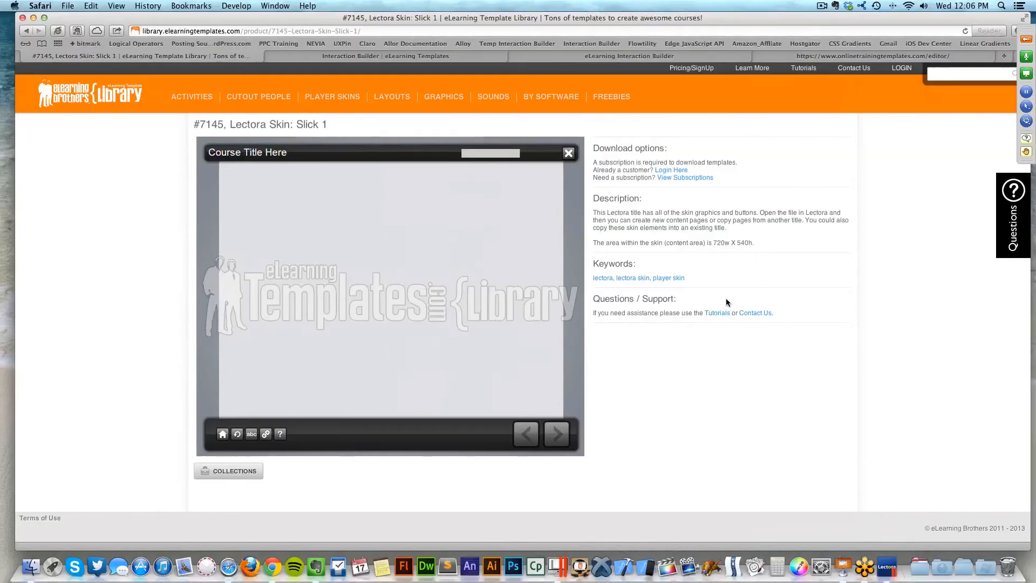
- Log in to the library and download the Lectora 11 version of Slick 1
left_click(681, 169)
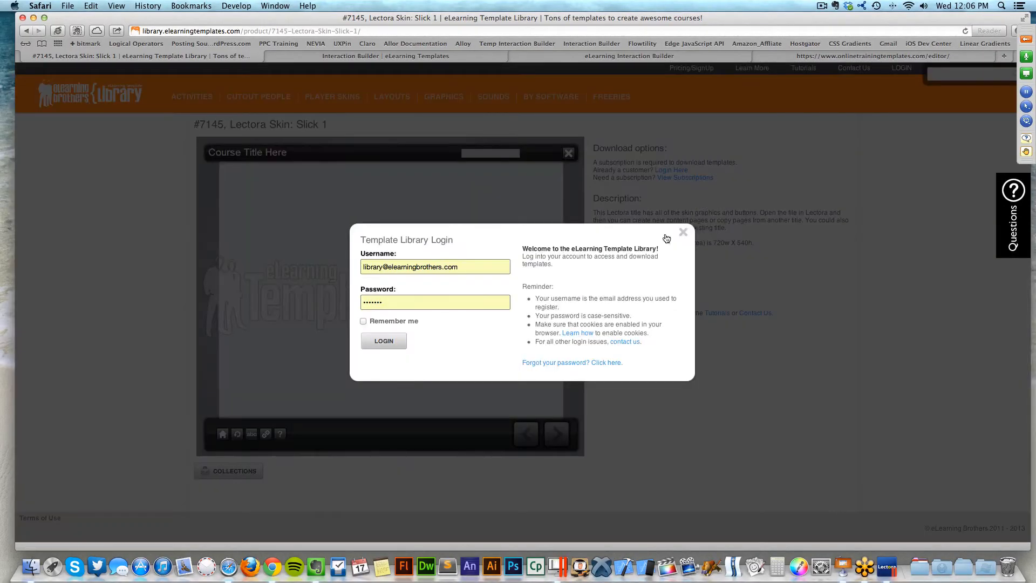
left_click(398, 346)
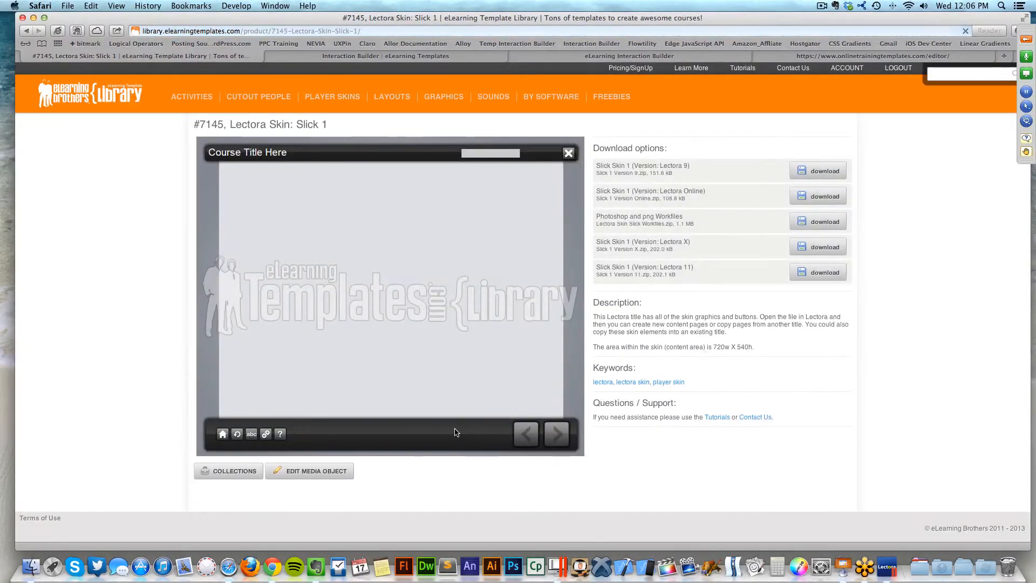
left_click(839, 275)
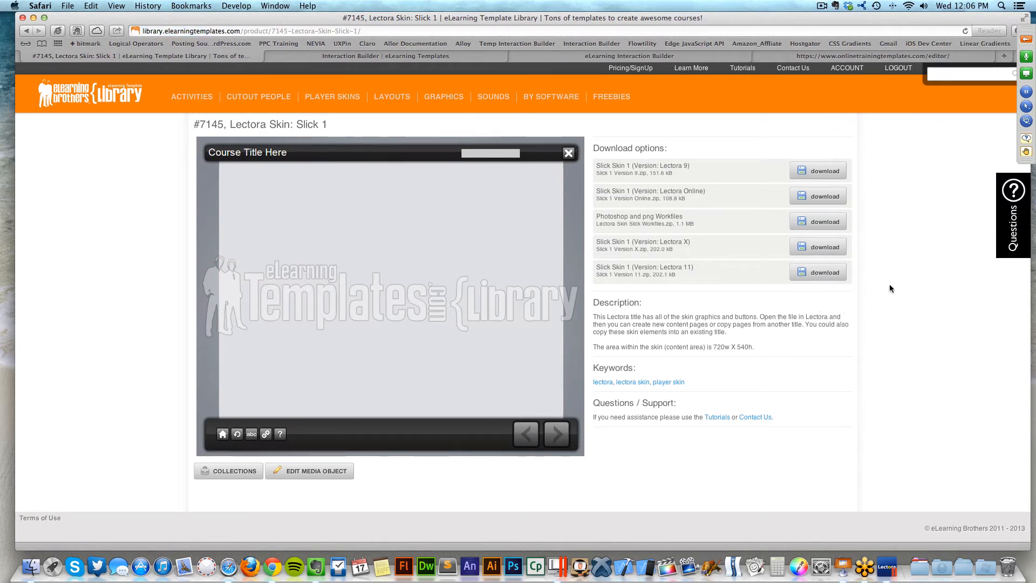
- Open the Slick 1 Version 11 folder in Finder and select Lectora_Skin_1.awt
key("super+h")
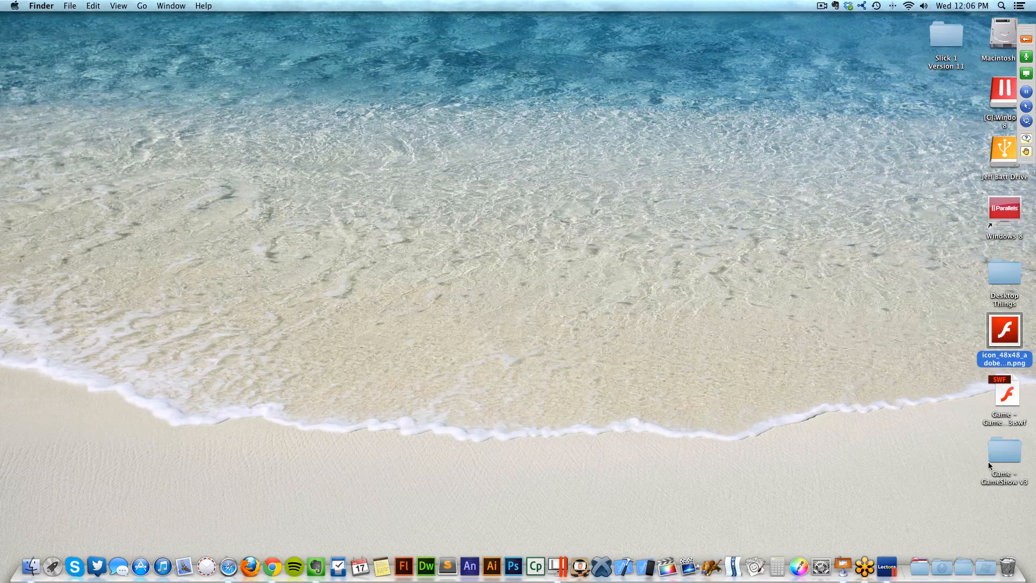
left_click(939, 31)
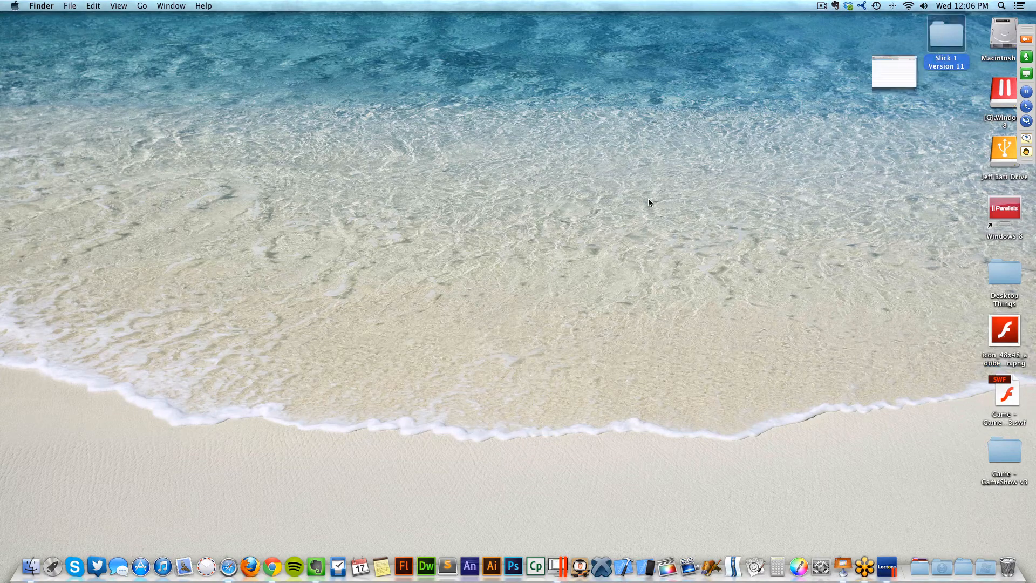
key("super+o")
left_click(494, 251)
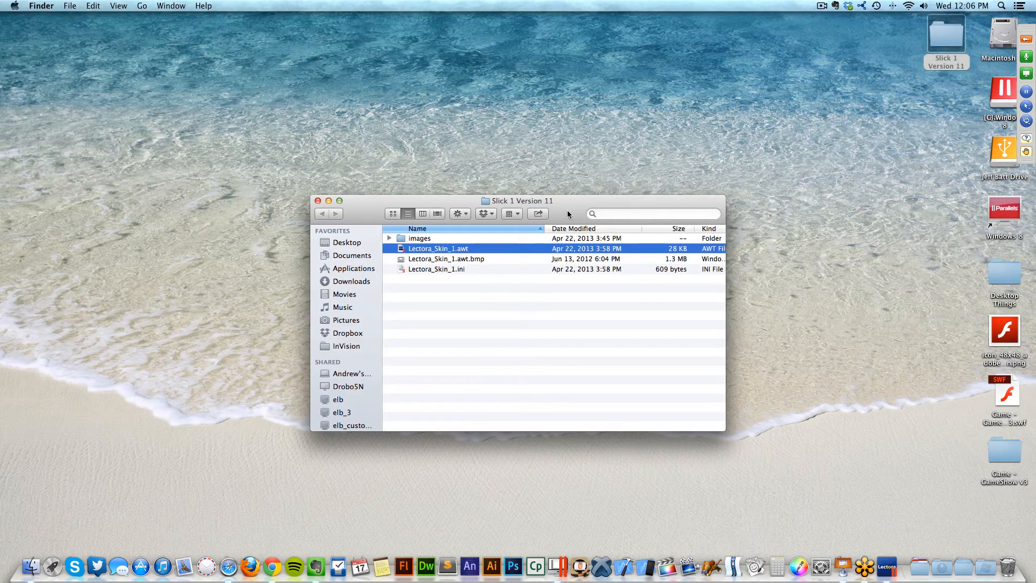
left_click_drag(585, 201, 610, 157)
key("ctrl+Right")
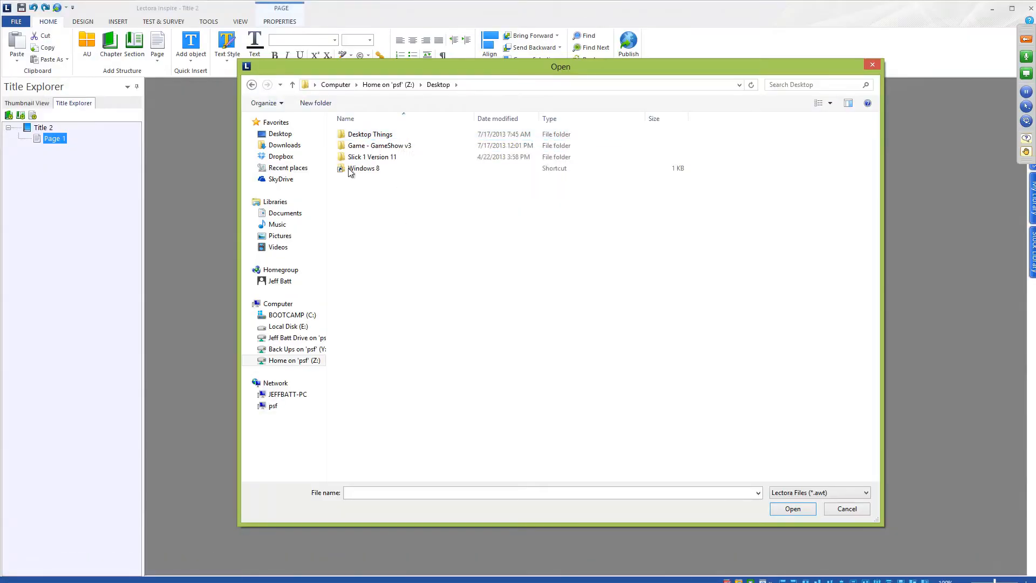
- Open Lectora_Skin_1.awt, go to the First page under Course Content, and show the Insert ribbon
double_click(389, 150)
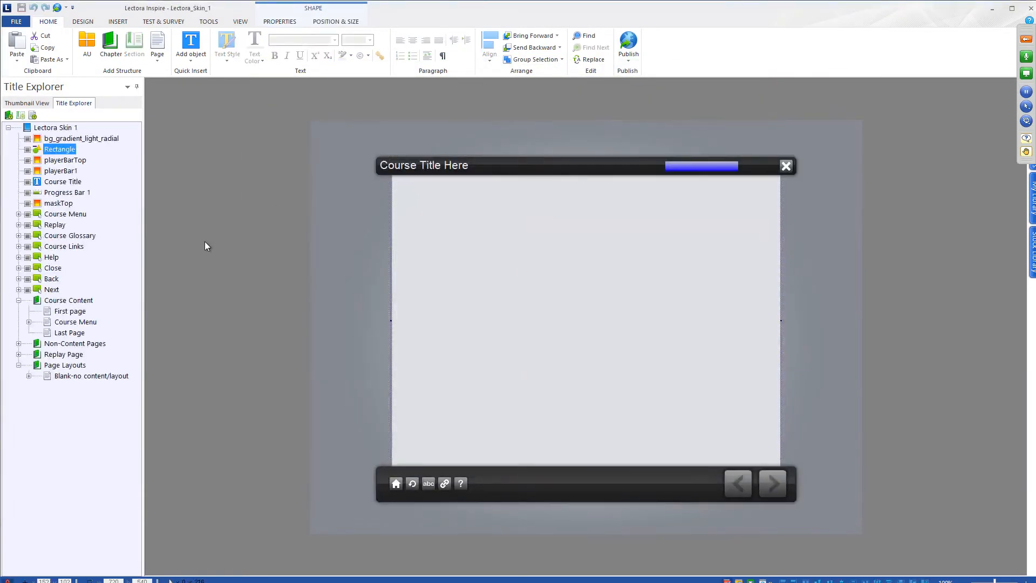
left_click(54, 301)
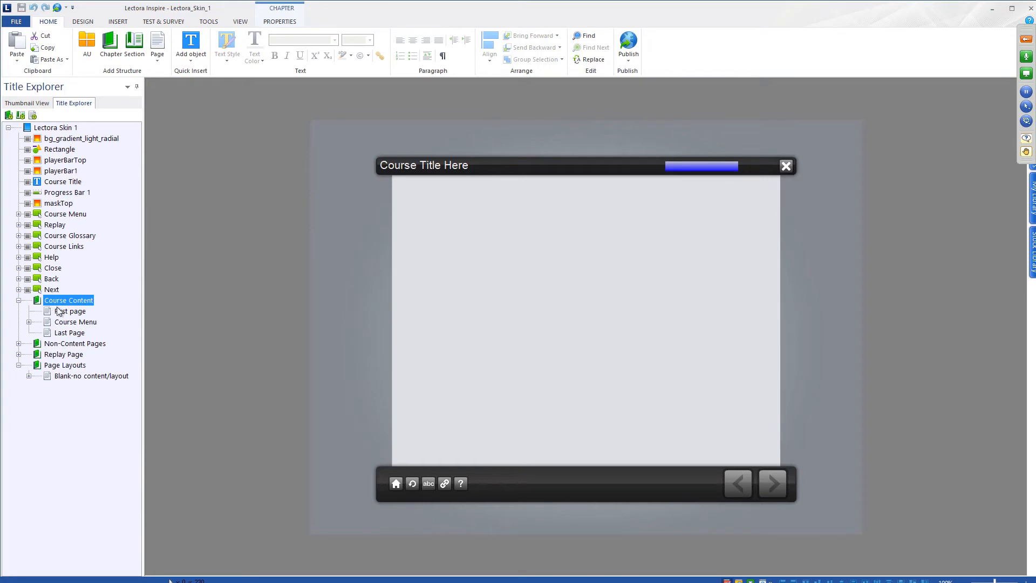
left_click(76, 313)
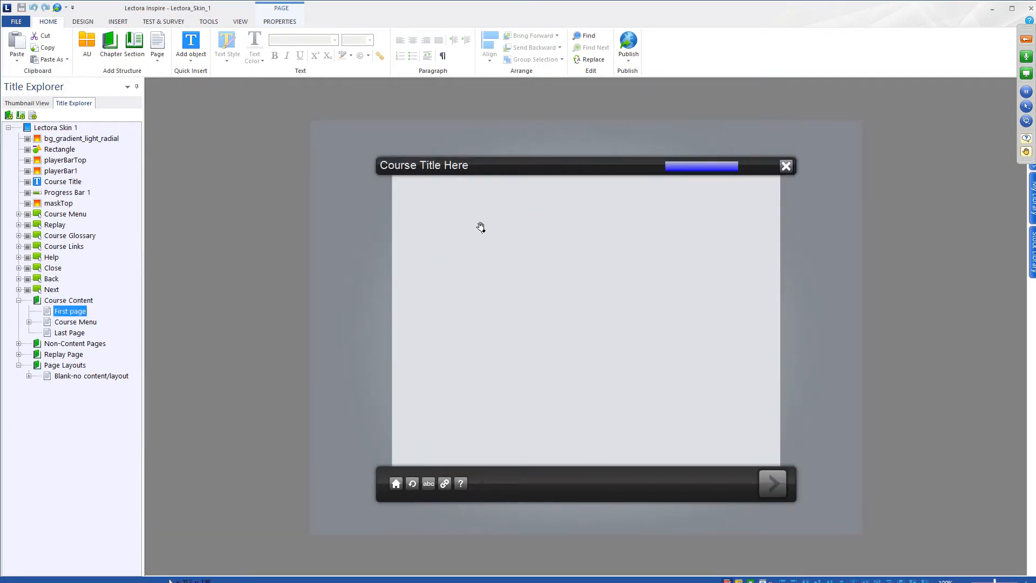
left_click(118, 22)
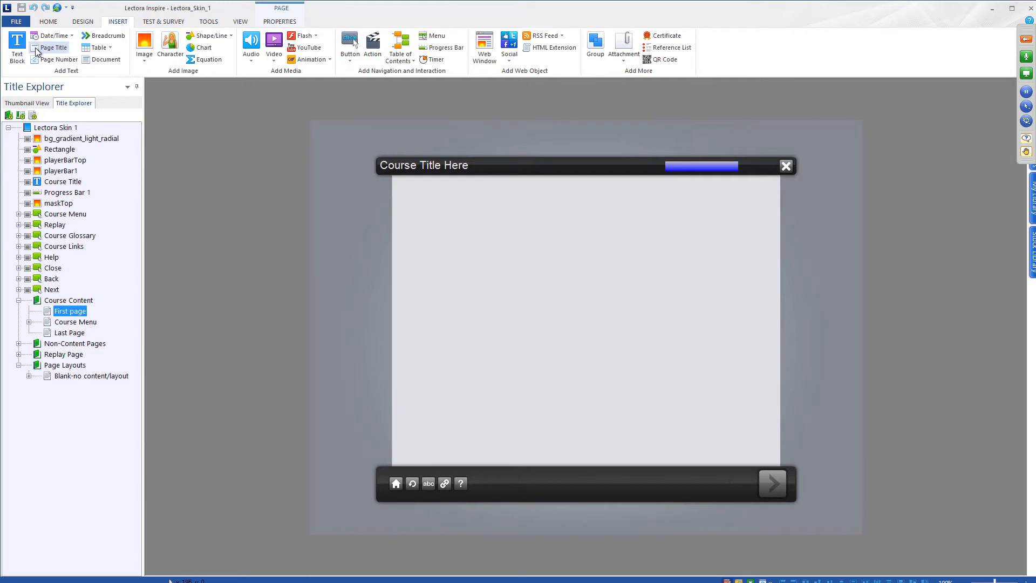
- Insert the Game - GameShow v3 Flash animation onto the First page
left_click(300, 38)
left_click(529, 235)
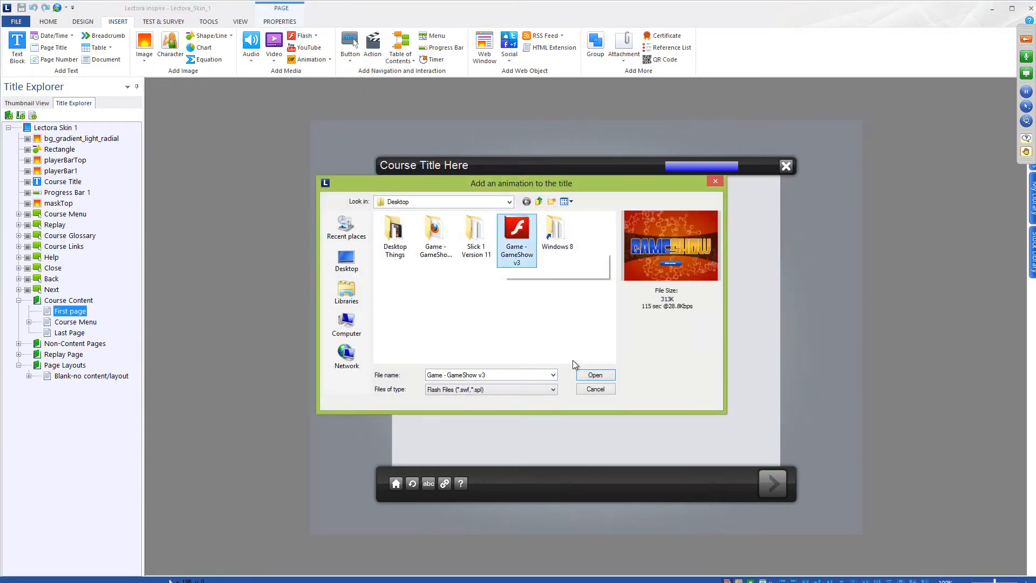
left_click(596, 376)
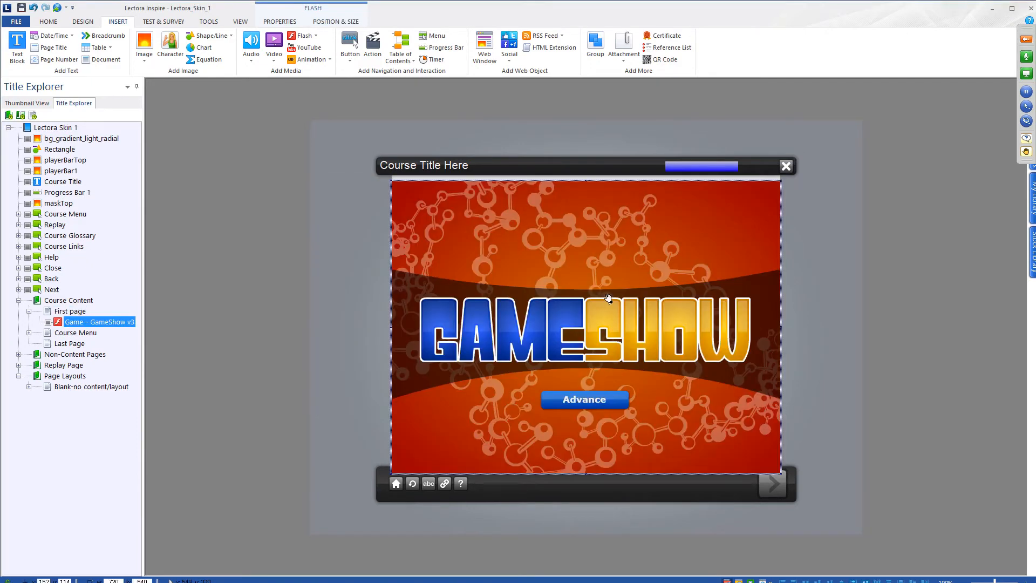
left_click(257, 296)
left_click(472, 279)
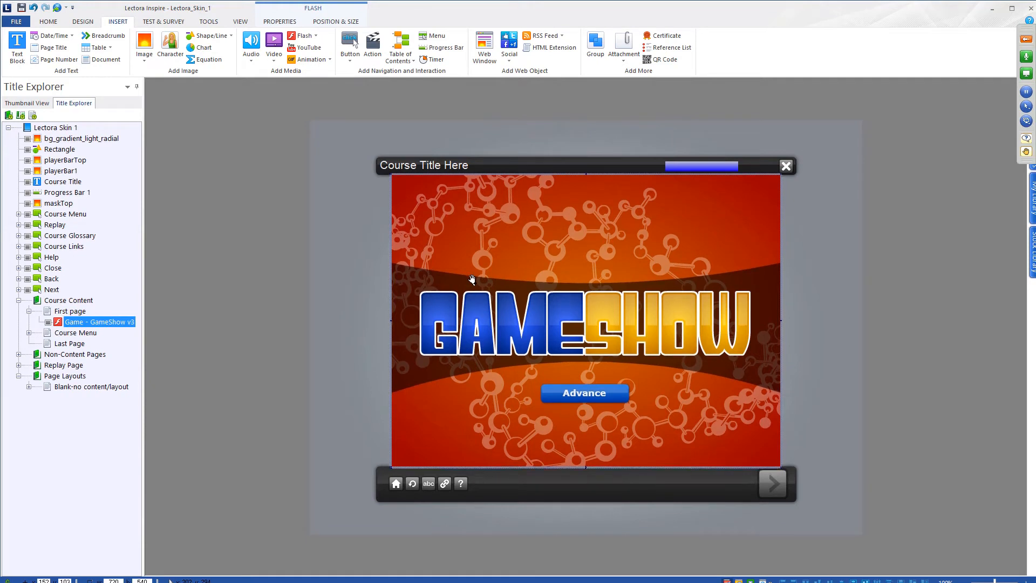
left_click(374, 296)
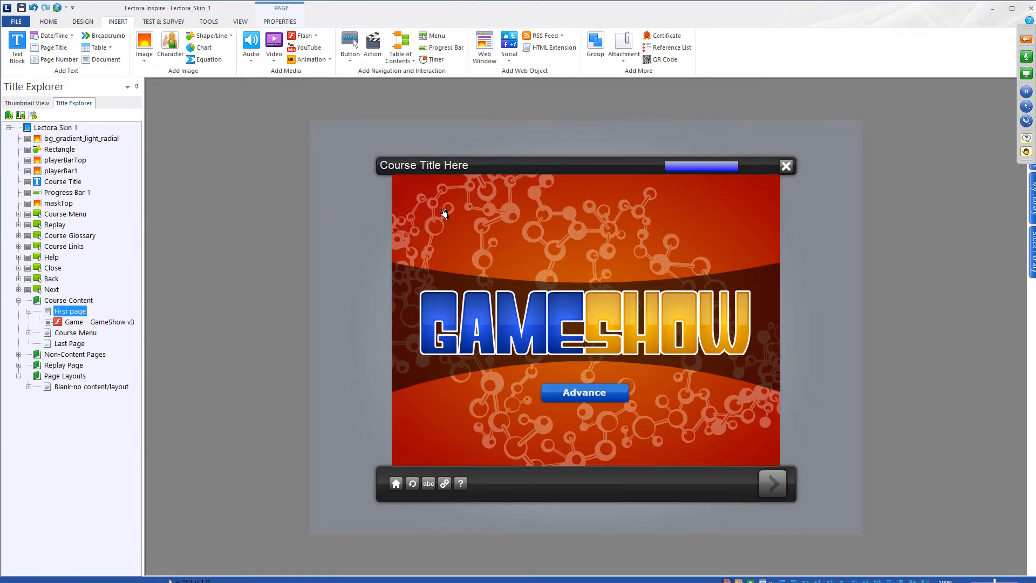
left_click(503, 252)
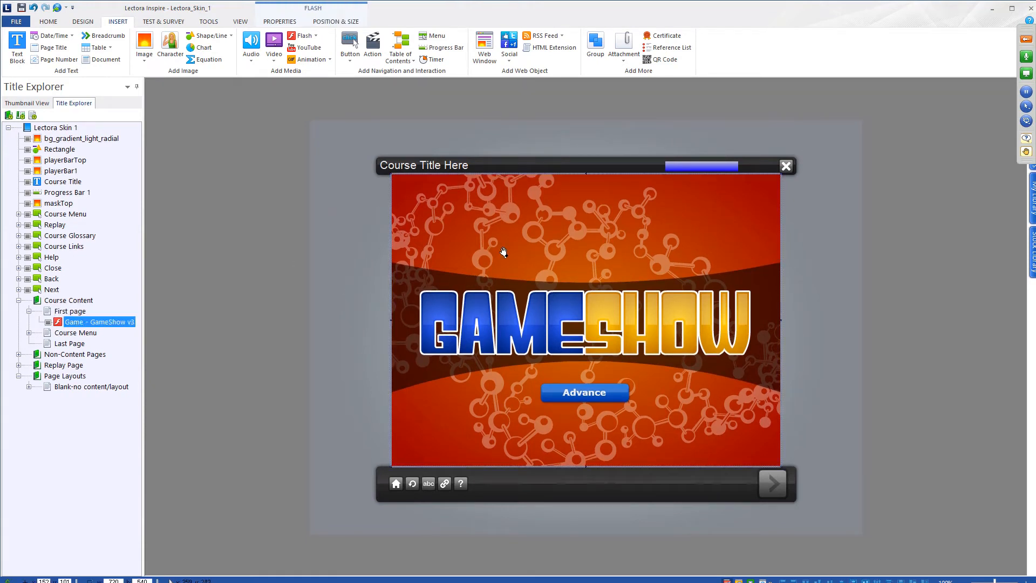
left_click(301, 200)
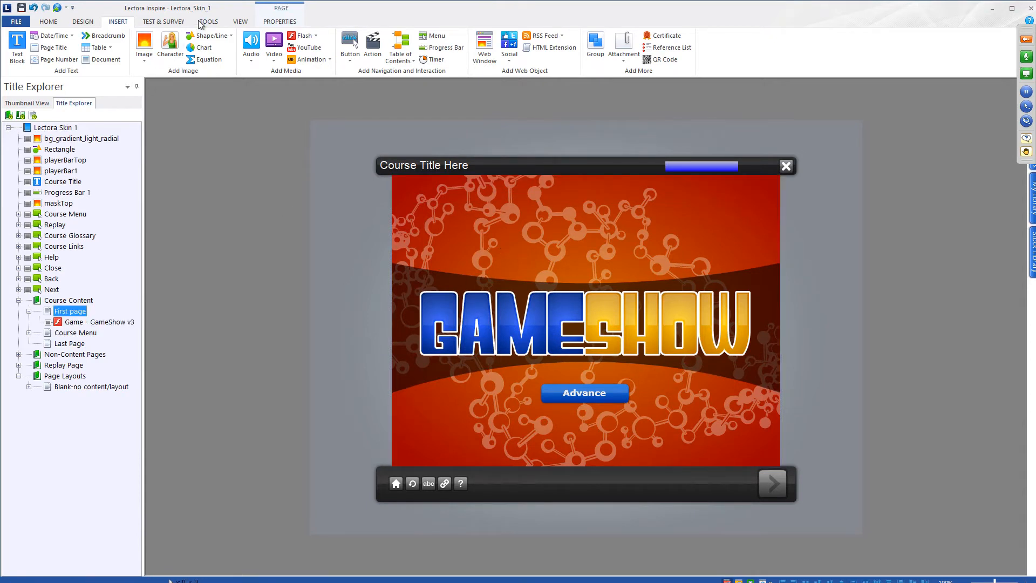
- Preview the page in Chrome
left_click(240, 21)
left_click(127, 63)
left_click(147, 100)
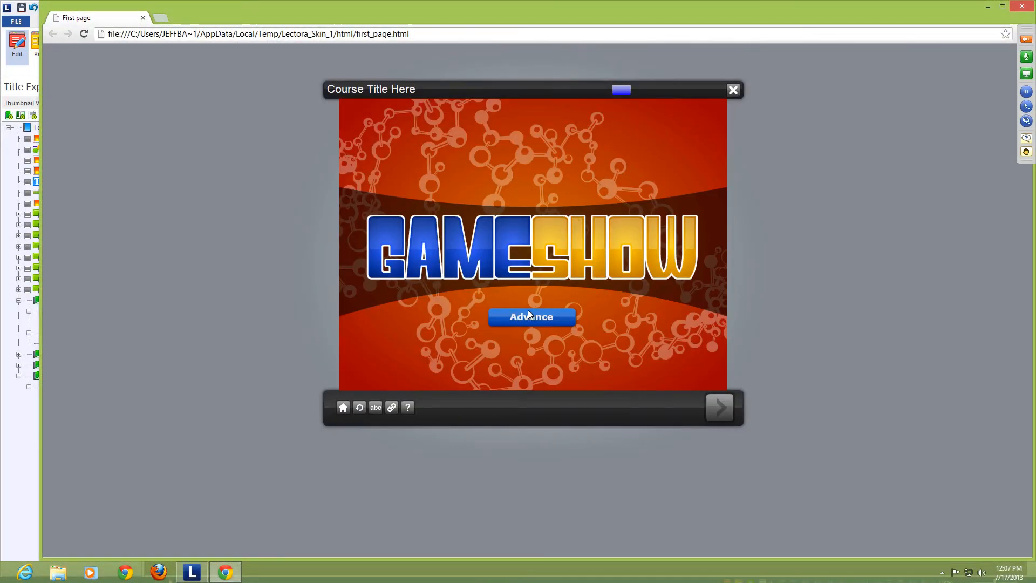
- Advance past the title, start the game, open the Topic 1 100 question, then close Chrome
left_click(529, 311)
left_click(532, 343)
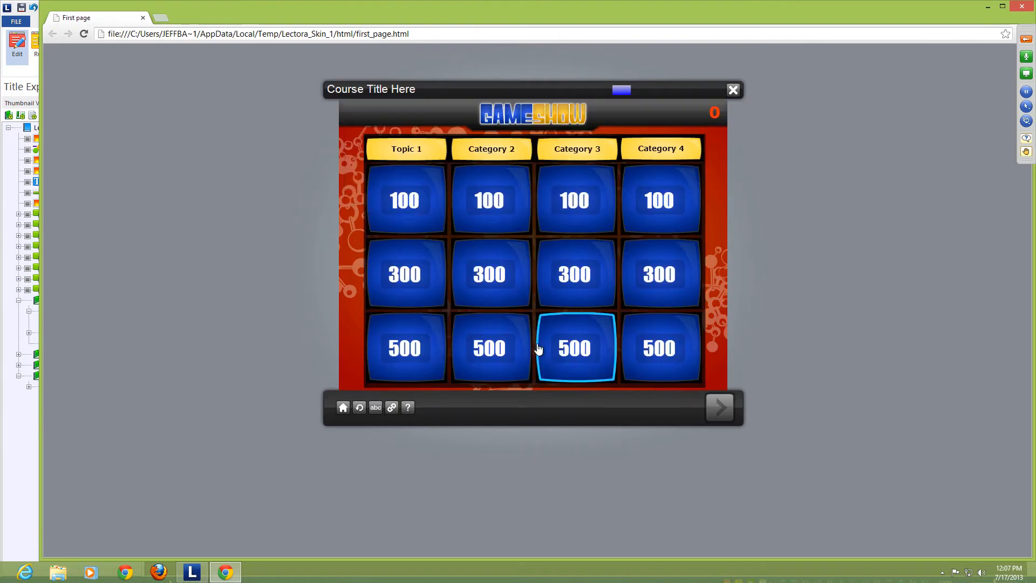
left_click(406, 201)
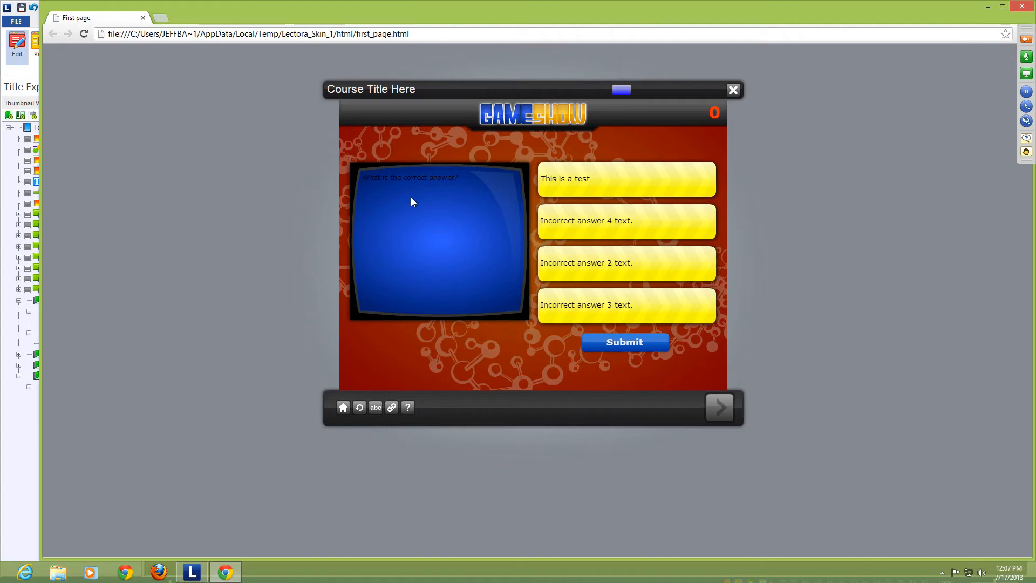
left_click(1022, 7)
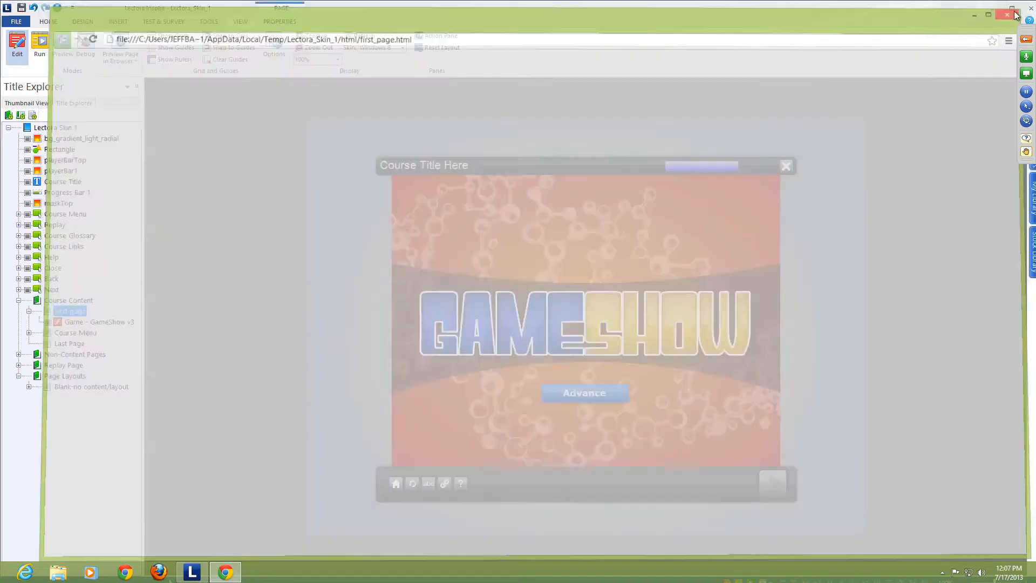
left_click(330, 156)
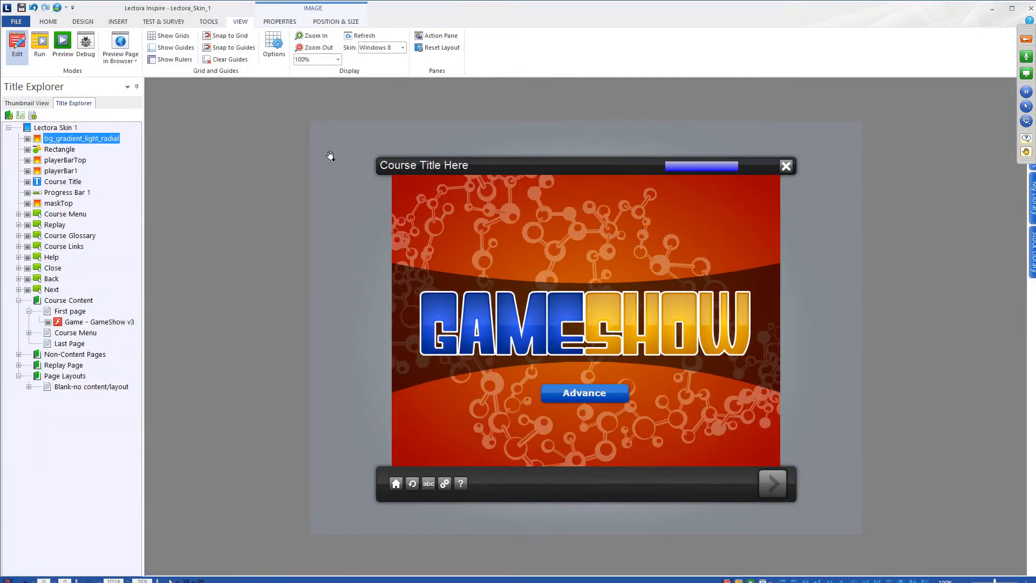
- Delete the GameShow Flash object from the First page and switch to the Mac desktop
left_click(436, 219)
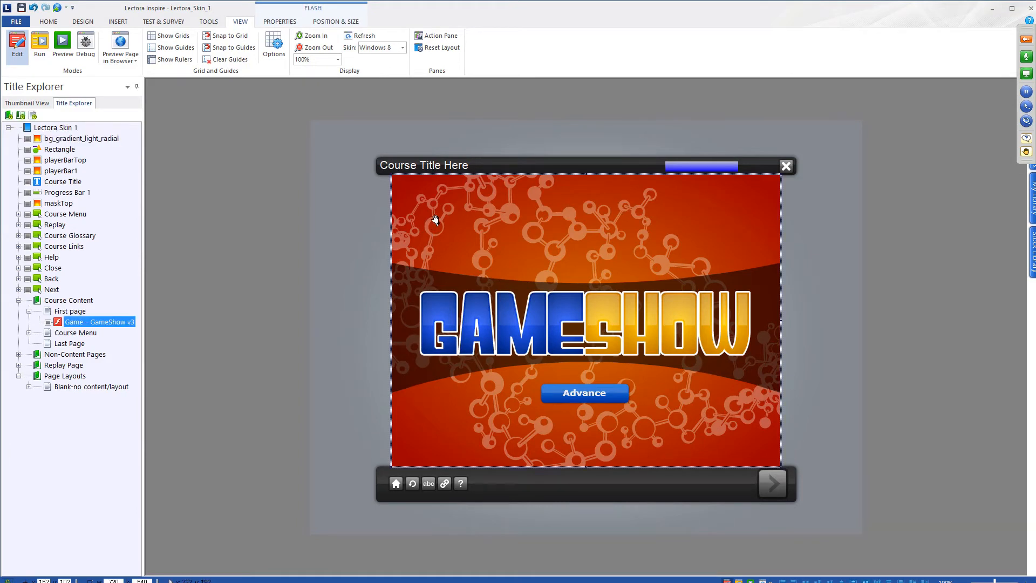
key("Delete")
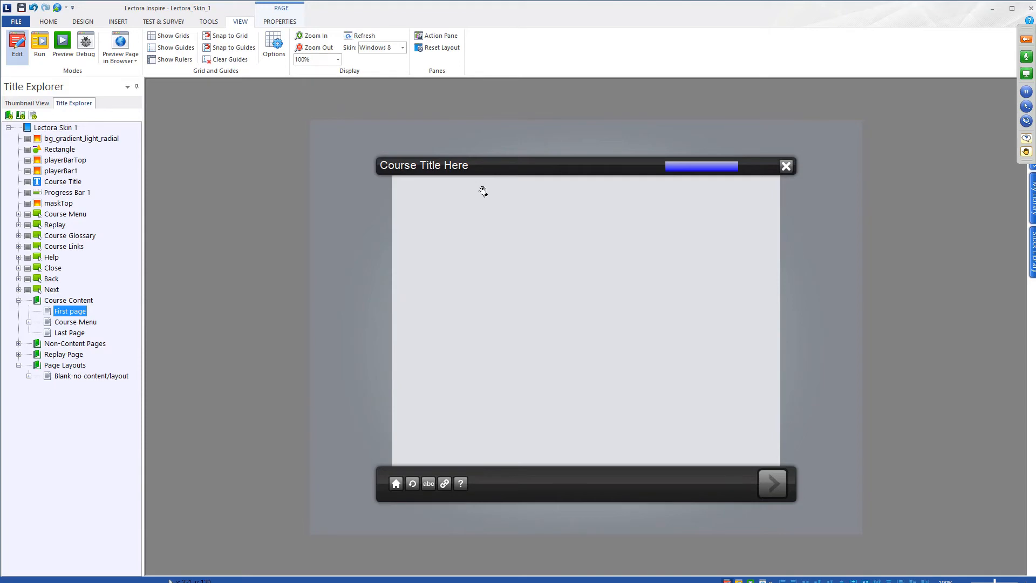
key("ctrl+Left")
- Close the Slick 1 Version 11 window and open the Game - GameShow v3 folder's core, gameshow and index.html
left_click_drag(596, 167, 587, 149)
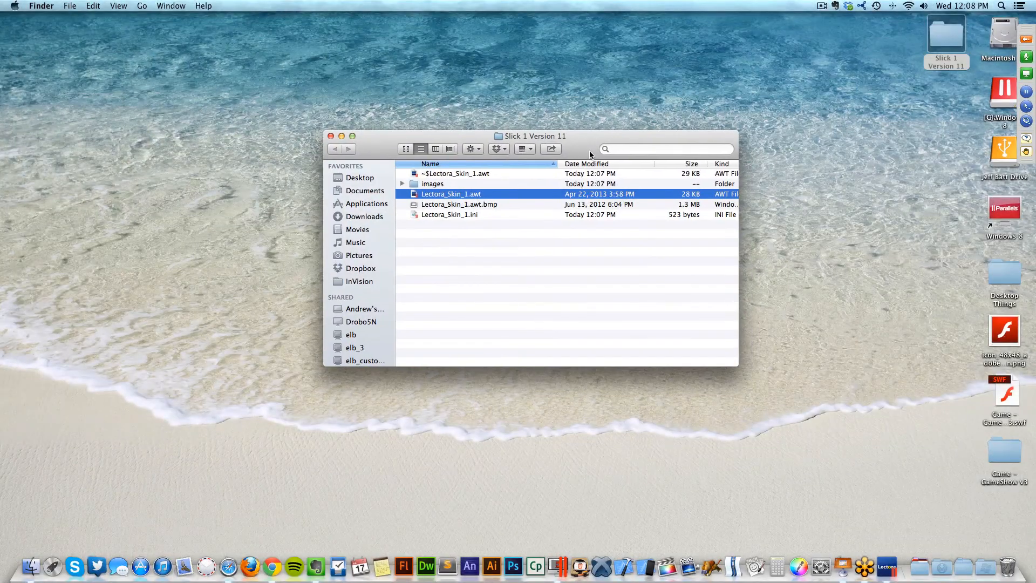
left_click(331, 135)
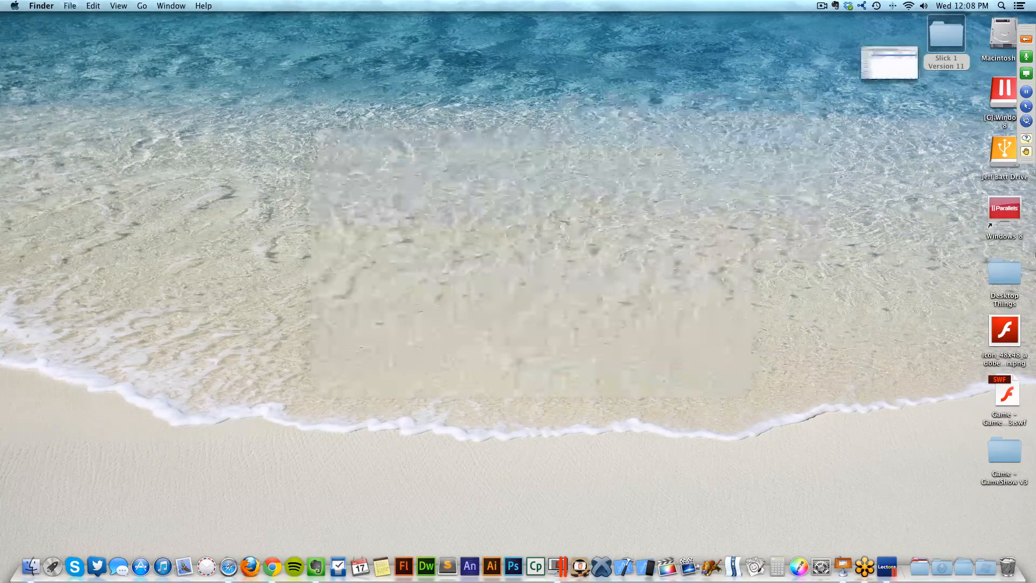
double_click(997, 448)
left_click_drag(546, 196, 552, 134)
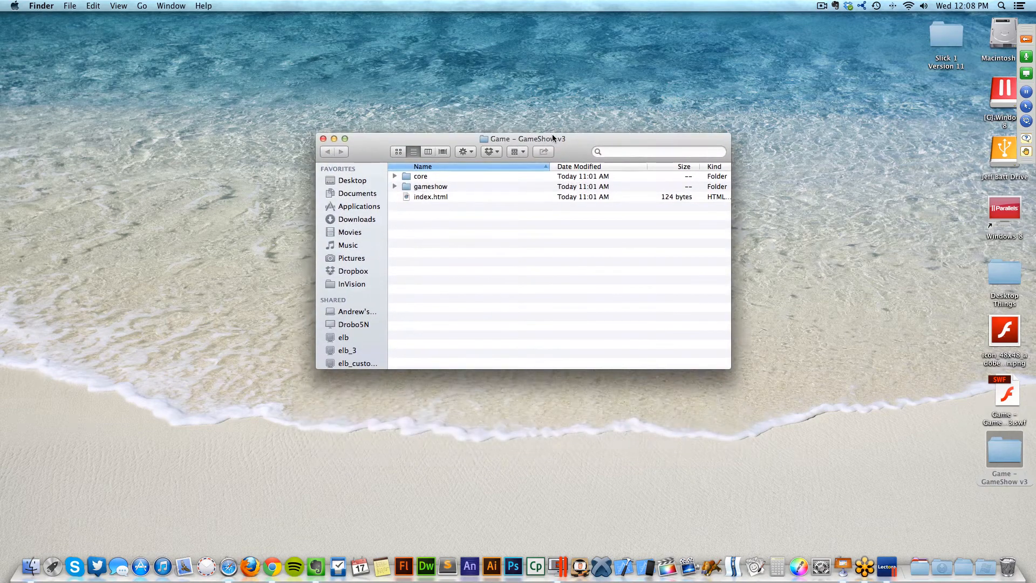
left_click(445, 177)
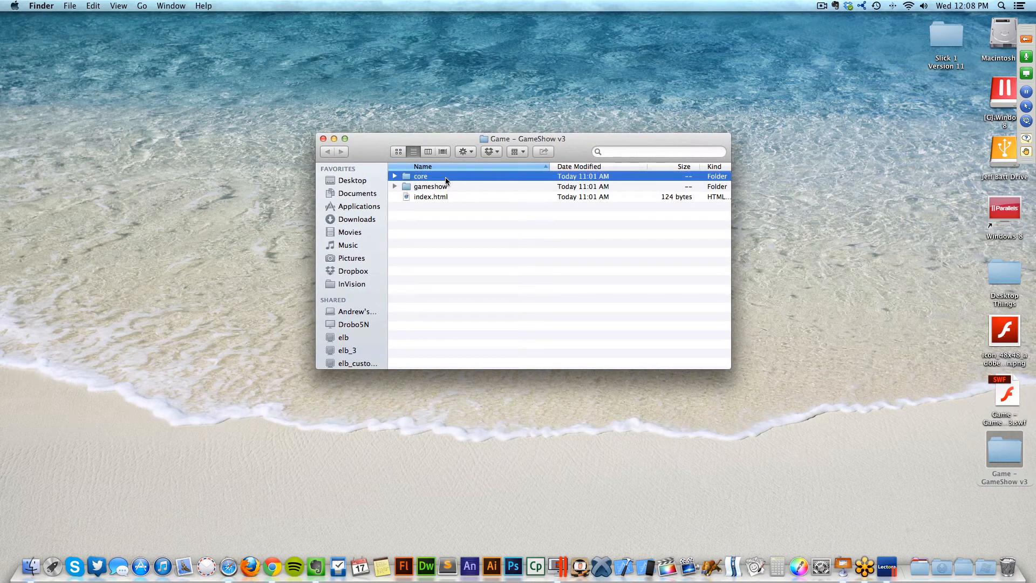
left_click(445, 188)
left_click(445, 180)
left_click(444, 187)
left_click(436, 178)
left_click(433, 188)
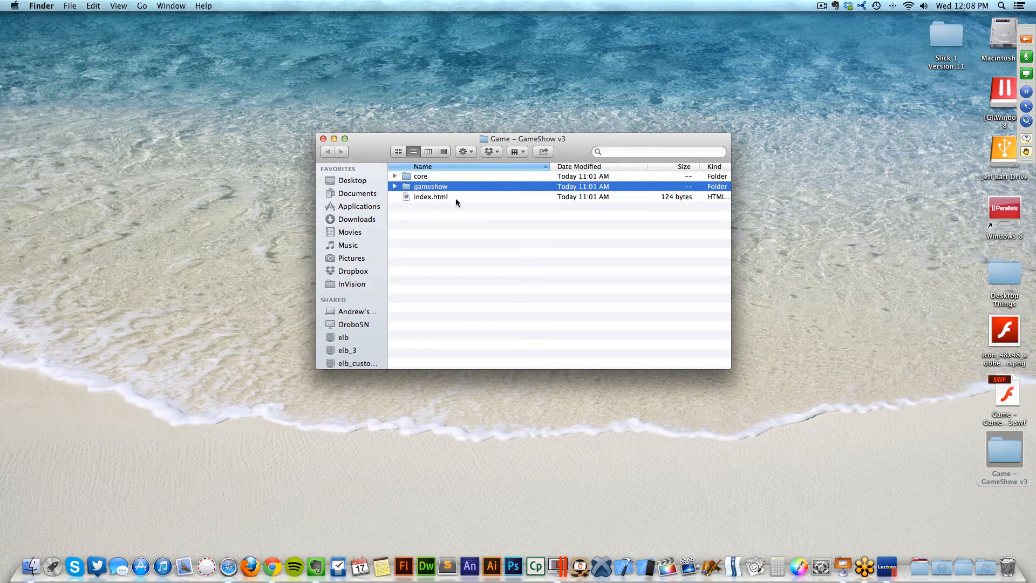
left_click(430, 198)
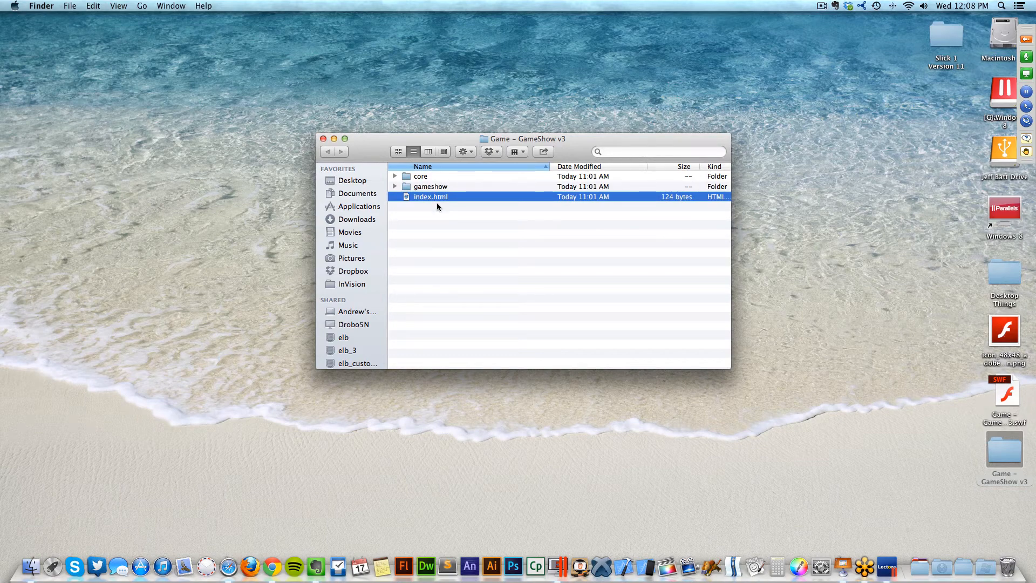
- Open index.html in Safari to view its Loading message, then reselect the file
double_click(439, 197)
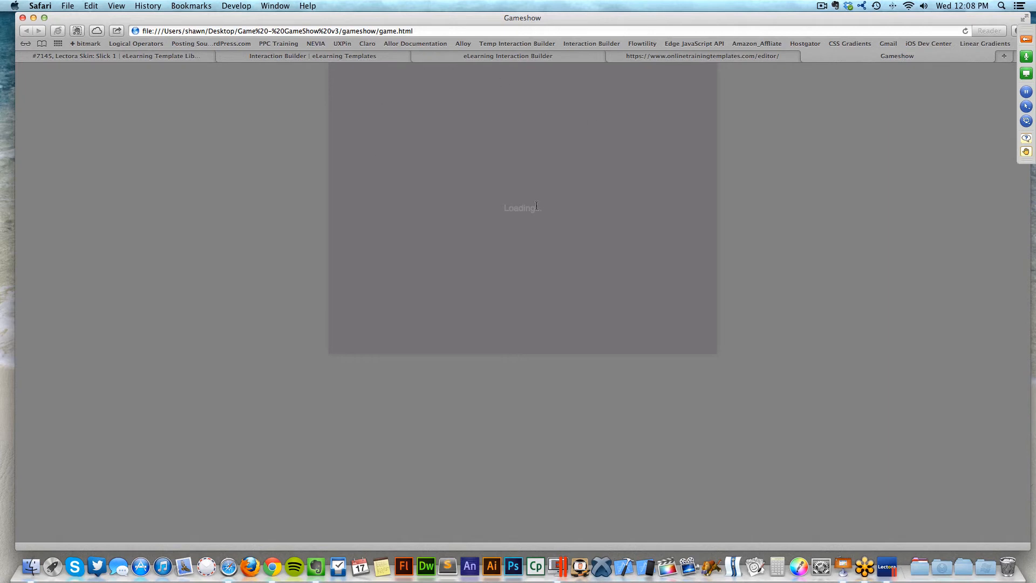
left_click_drag(510, 211, 544, 206)
left_click(653, 162)
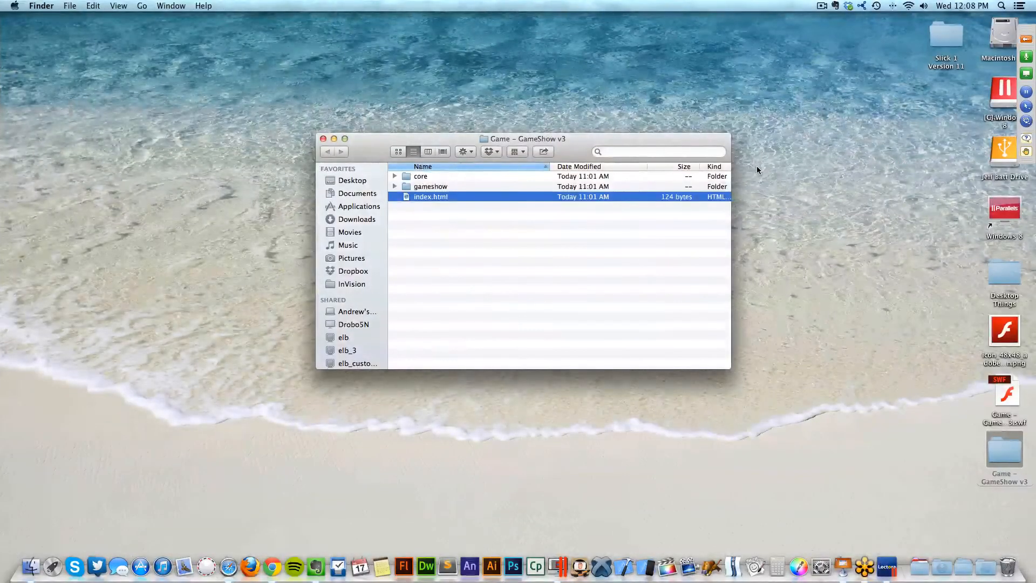
left_click(497, 241)
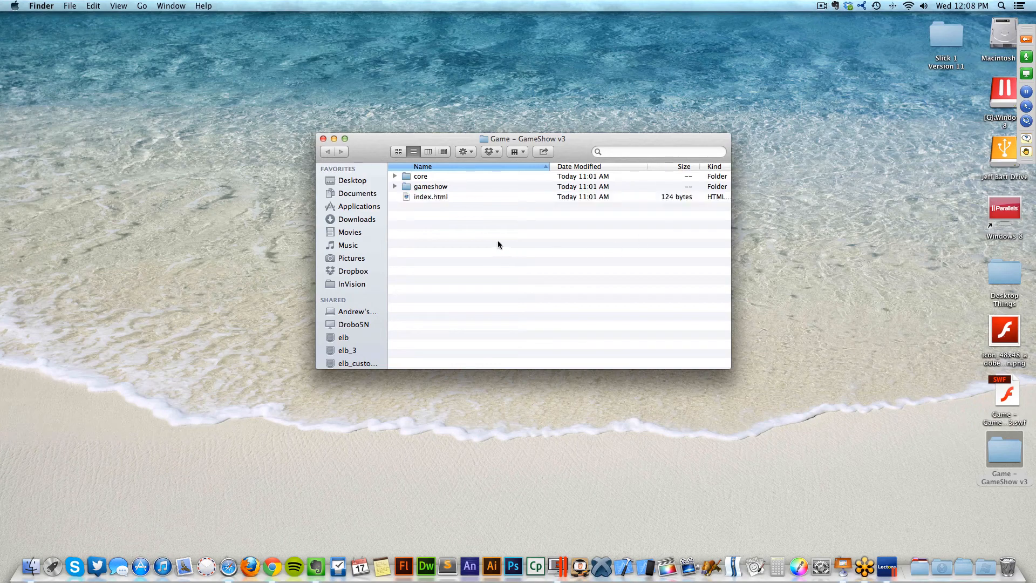
left_click(423, 197)
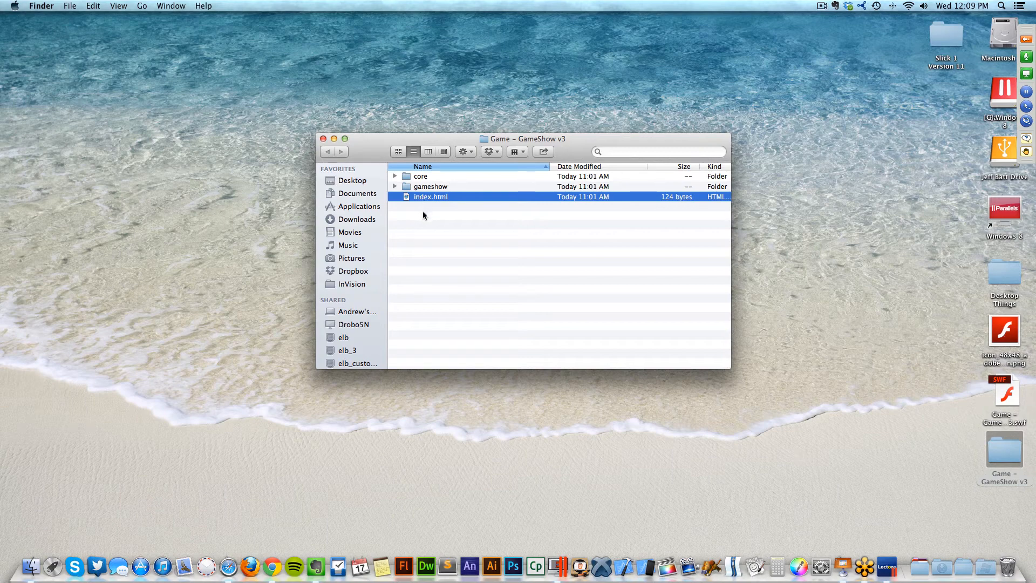
- Rename index.html in the Game - GameShow v3 folder to game.html
key("Return")
type("GAME")
key("BackSpace")
key("BackSpace")
key("BackSpace")
key("BackSpace")
type("game")
key("Return")
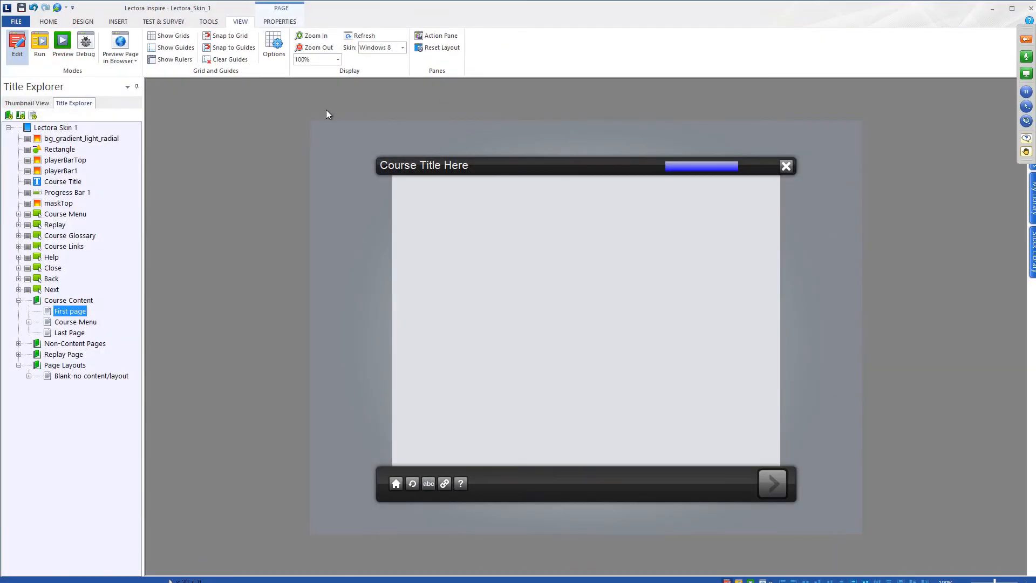
left_click(129, 23)
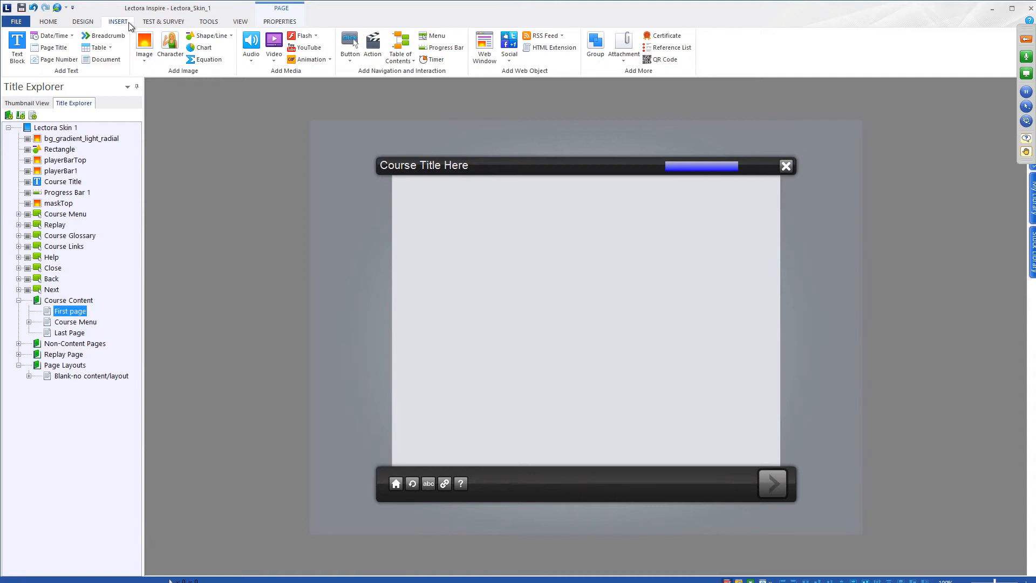
- Insert a web window and set its source to Local Web-based content
left_click(484, 47)
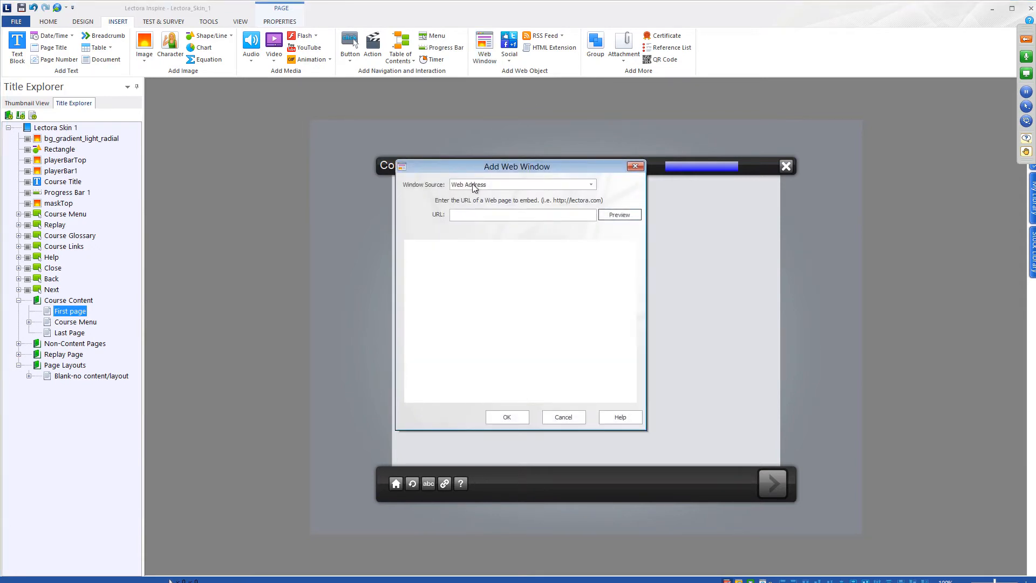
left_click_drag(472, 165, 479, 142)
left_click(479, 161)
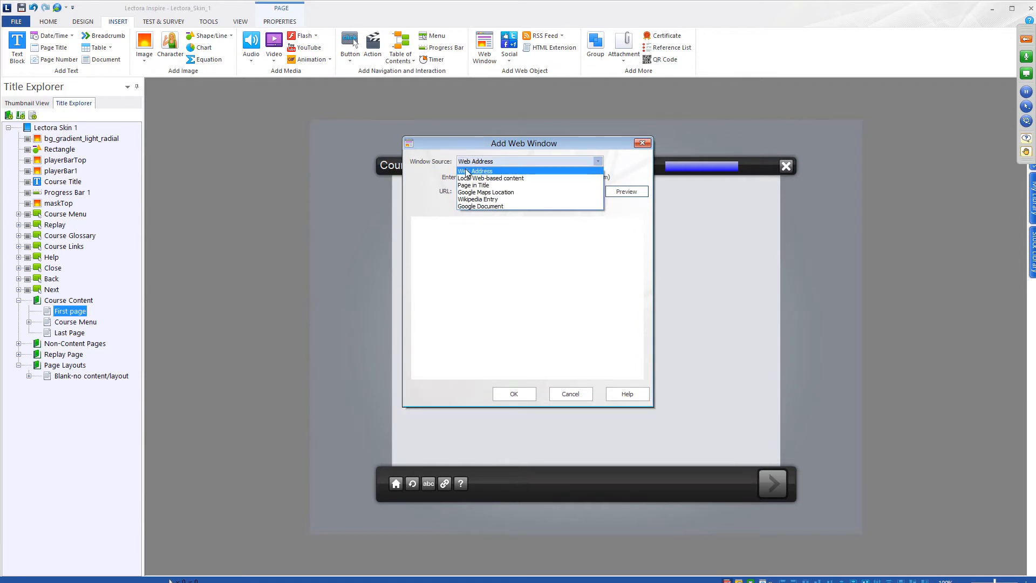
left_click(523, 179)
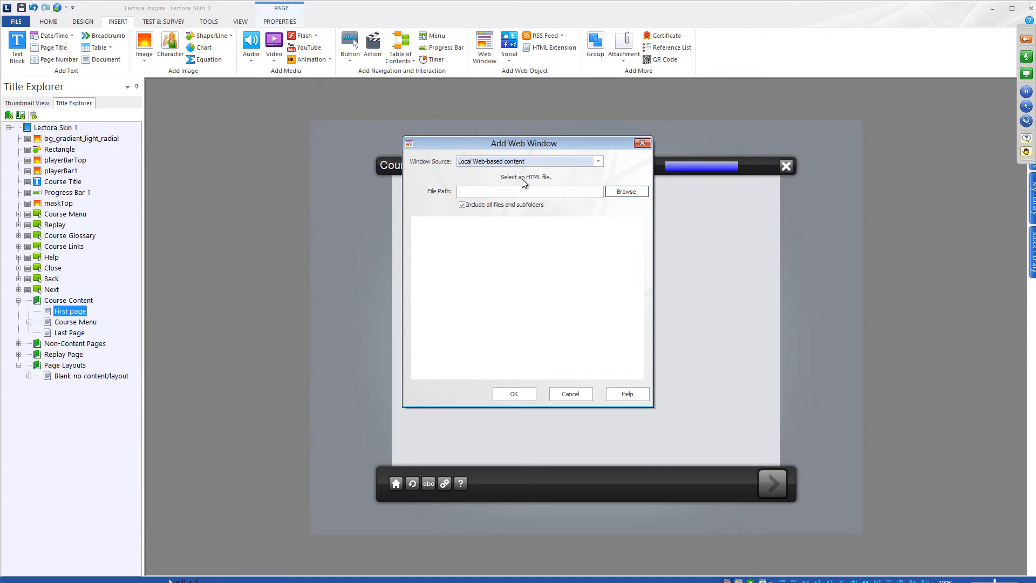
- Point the web window at Desktop/Game - GameShow v3/game.html and dismiss the compatibility warning
left_click(625, 192)
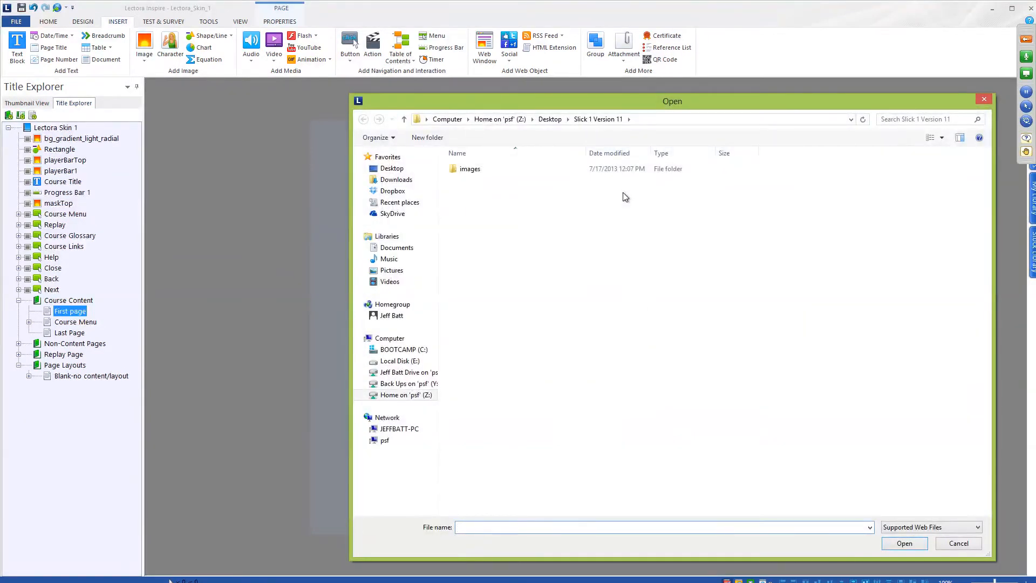
left_click(549, 118)
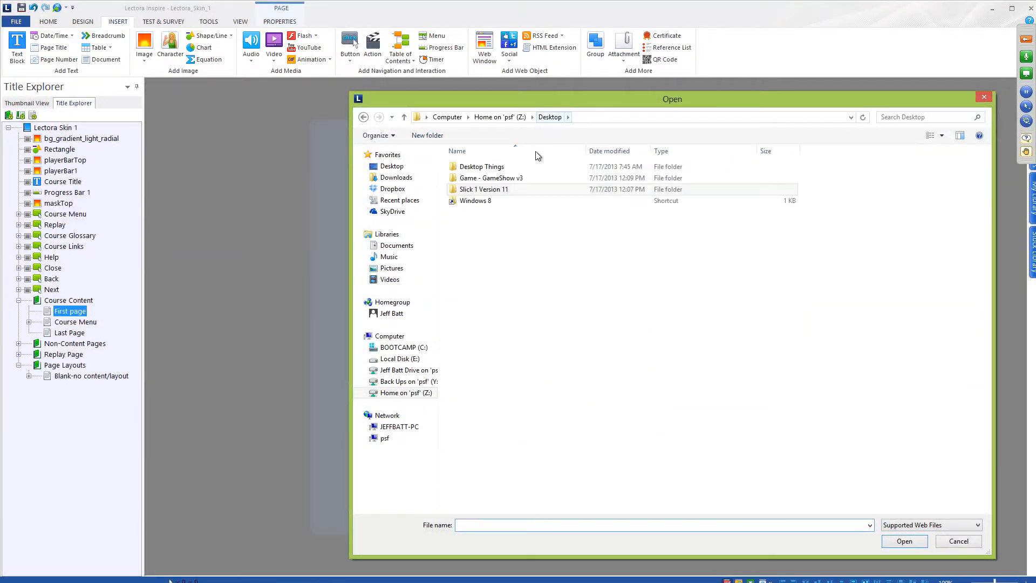
double_click(512, 179)
left_click(466, 190)
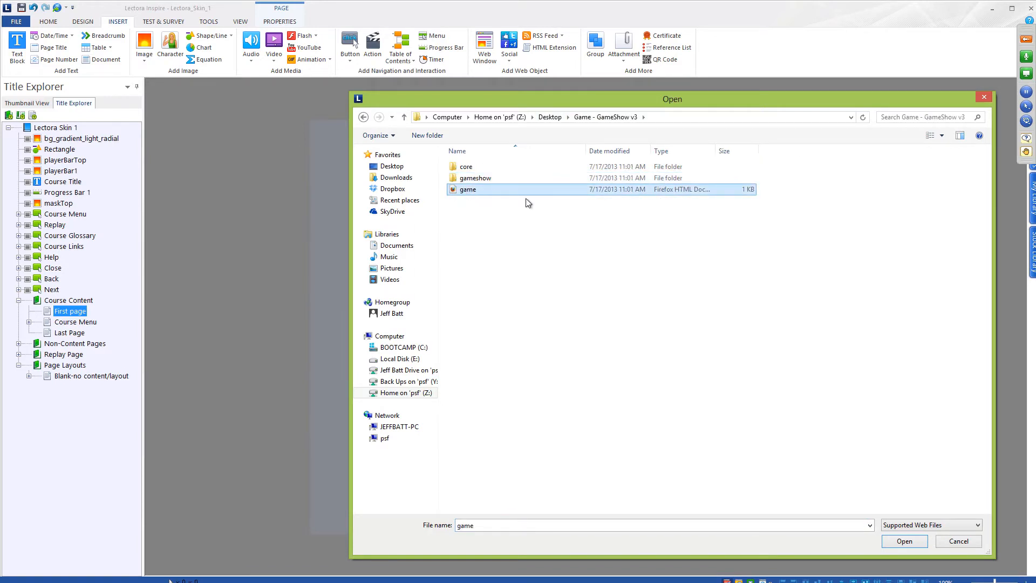
left_click(906, 541)
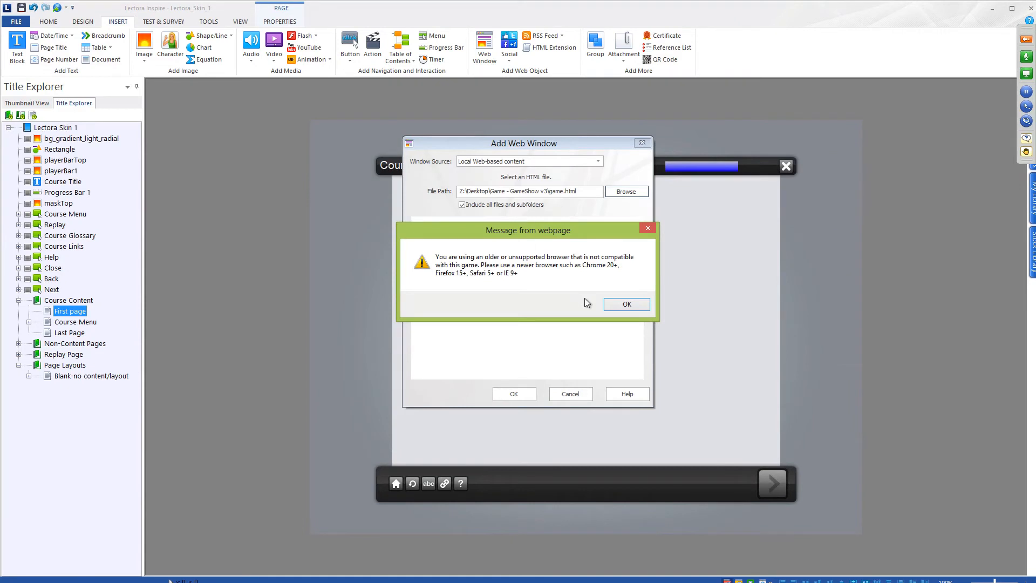
left_click(619, 312)
left_click_drag(640, 260, 640, 289)
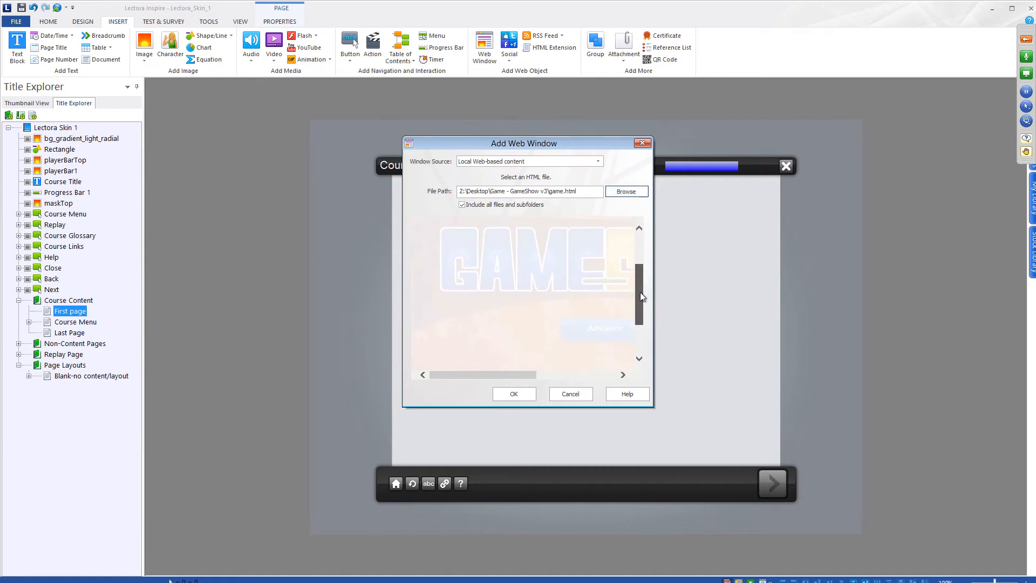
left_click(597, 333)
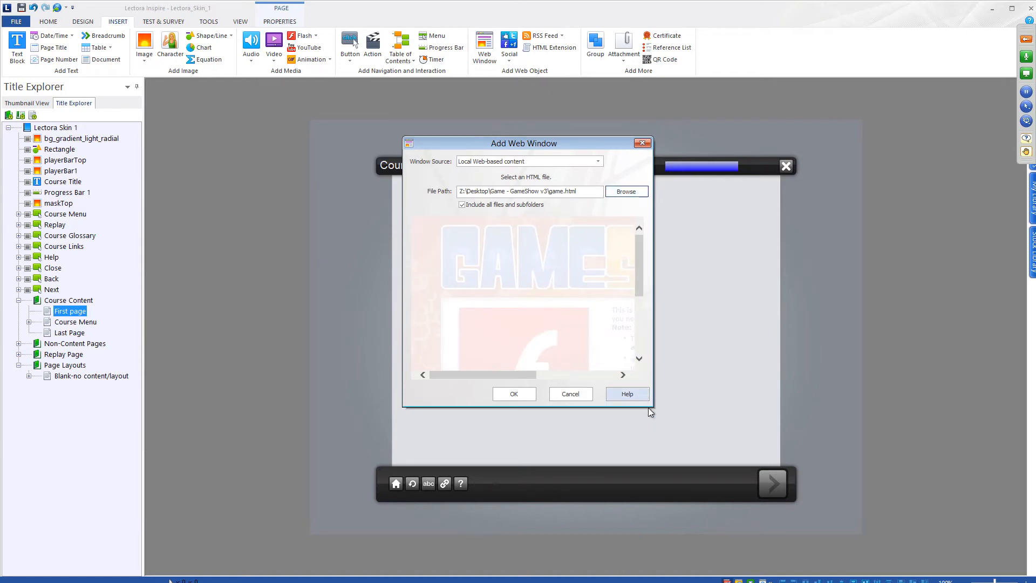
mouse_move(641, 258)
left_mouse_down()
mouse_move(642, 323)
mouse_move(641, 257)
left_mouse_up()
key("ctrl+Left")
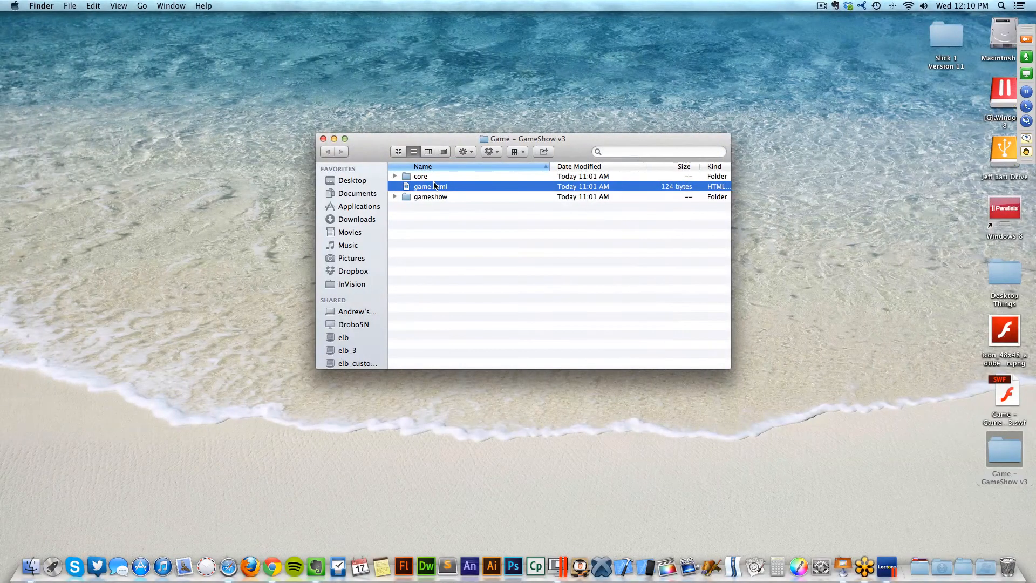
left_click(435, 178)
left_click(436, 197)
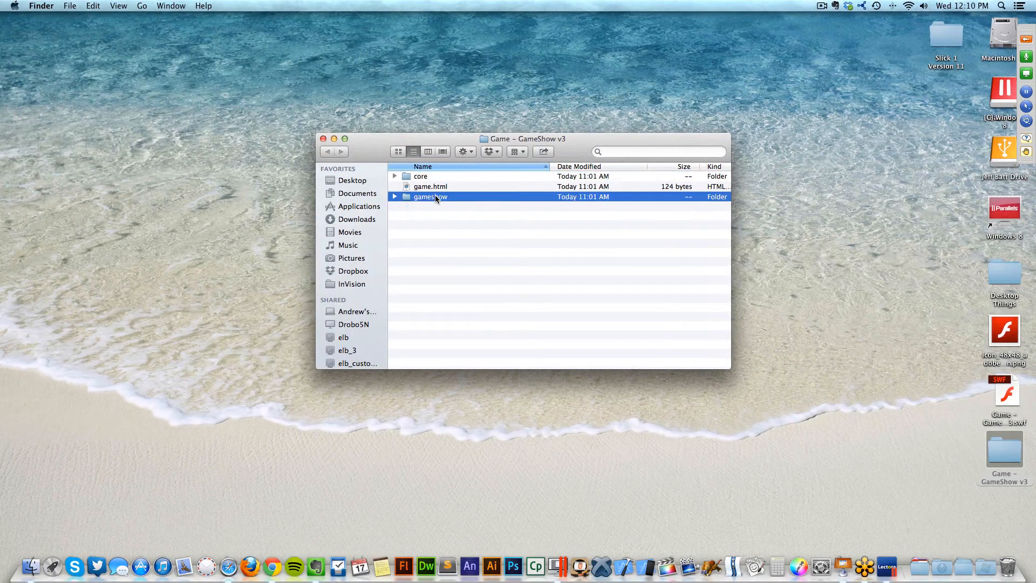
key("ctrl+Right")
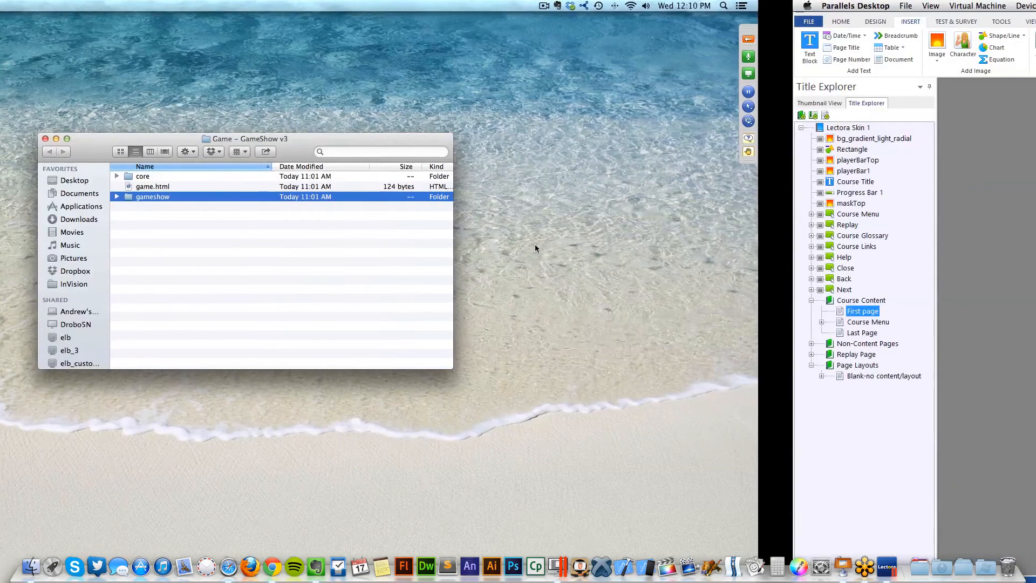
key("ctrl+Left")
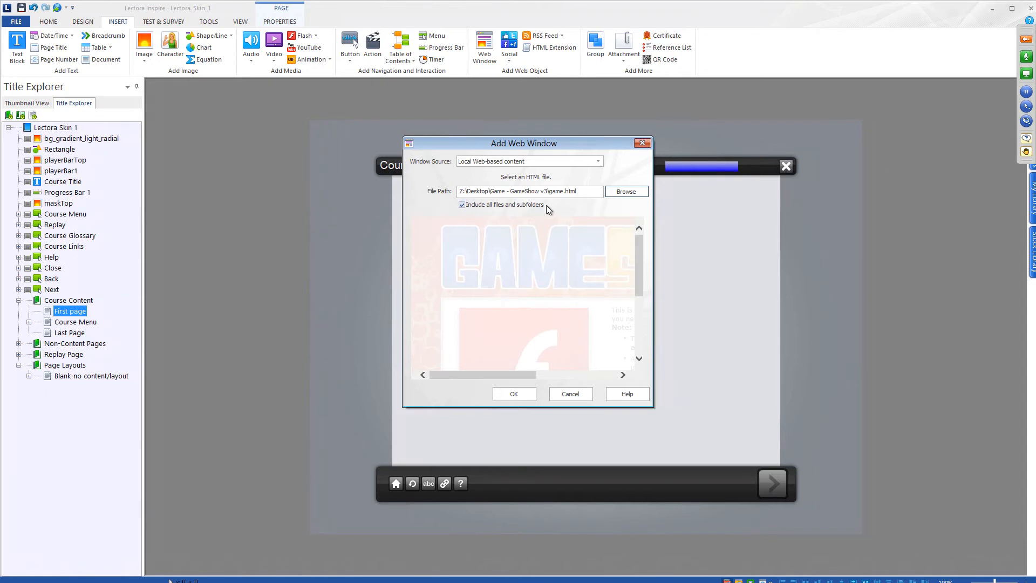
- Add the web window to First page, sized to fill the content area
left_click(522, 393)
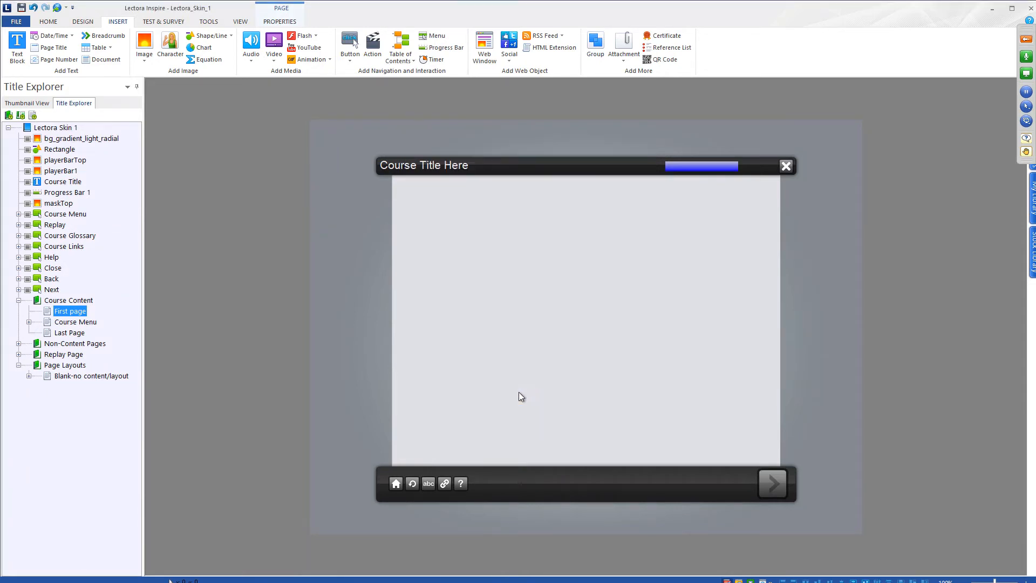
left_click_drag(599, 308, 451, 206)
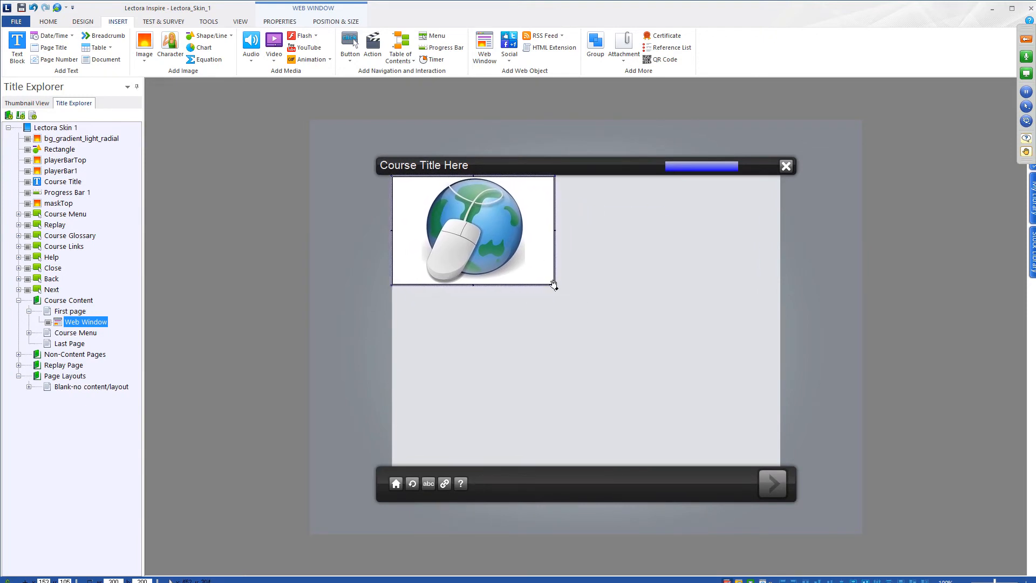
left_click_drag(554, 285, 780, 464)
left_click(269, 195)
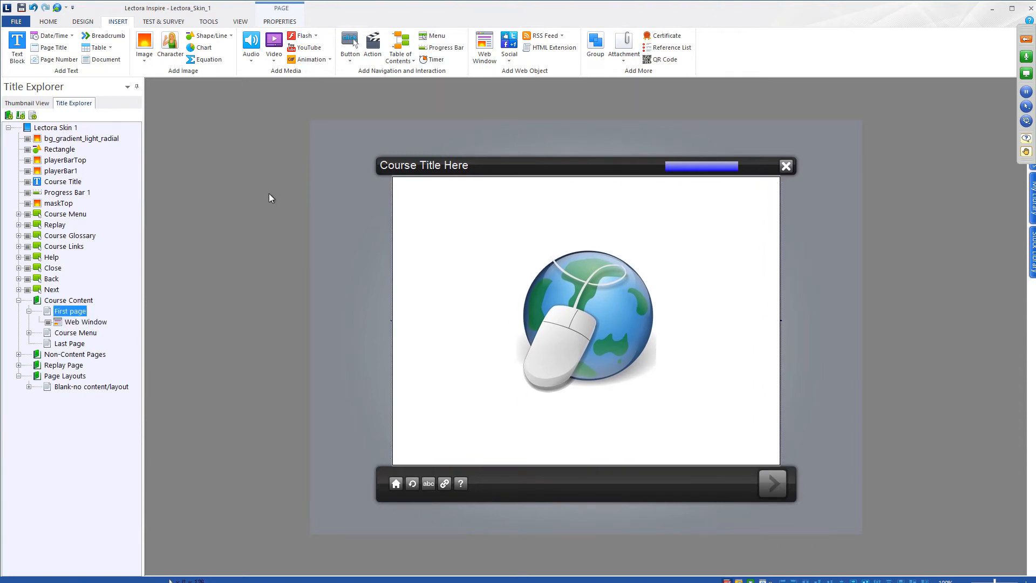
- Preview the page in the second browser, then close the preview
left_click(240, 22)
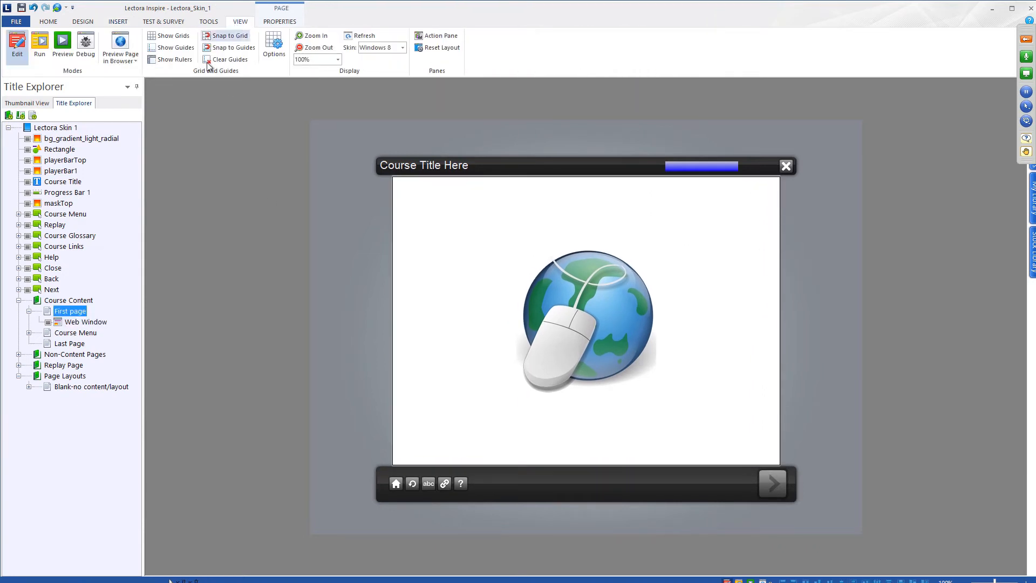
left_click(131, 61)
left_click(141, 102)
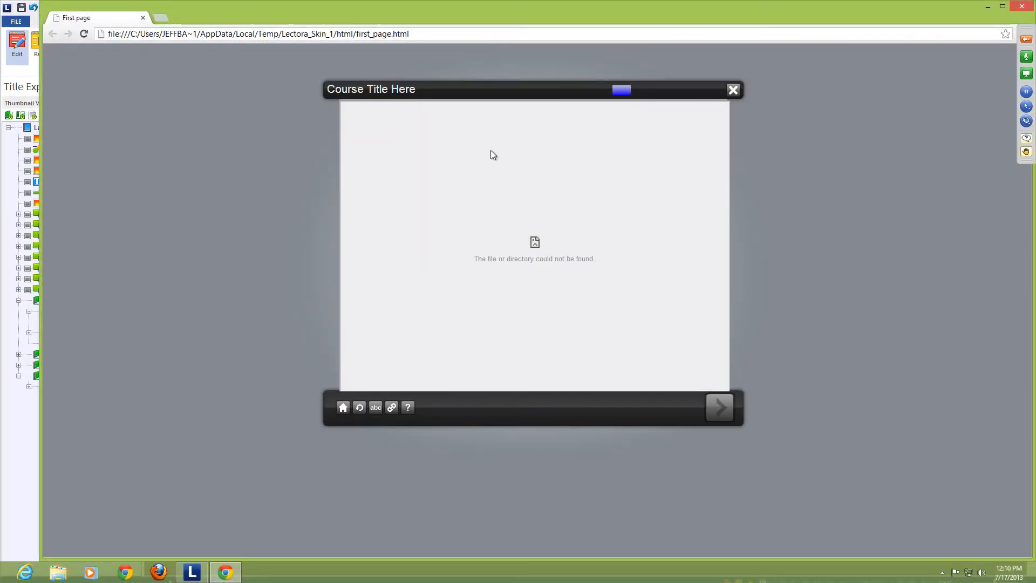
left_click(1020, 6)
left_click(646, 70)
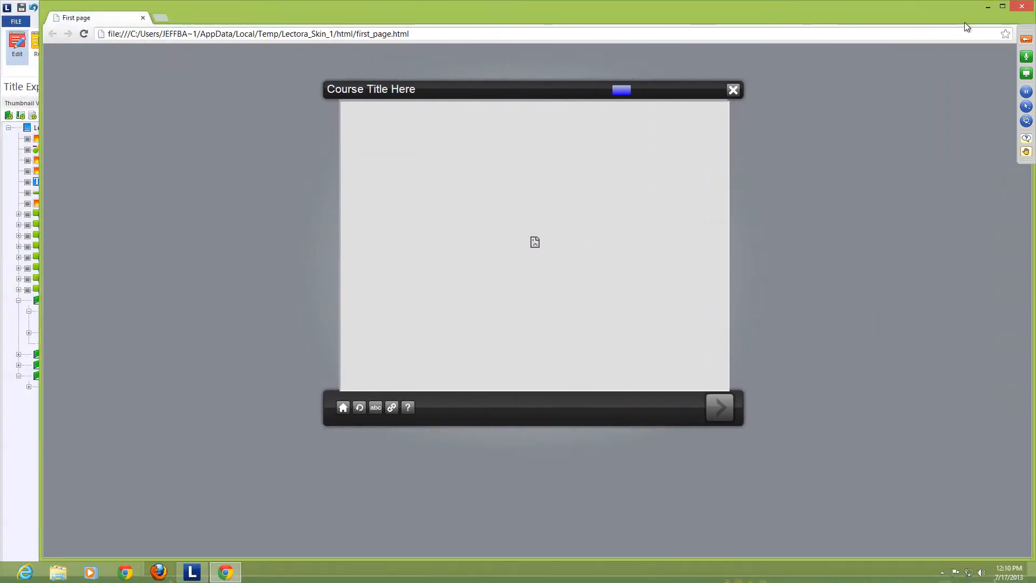
left_click(1028, 8)
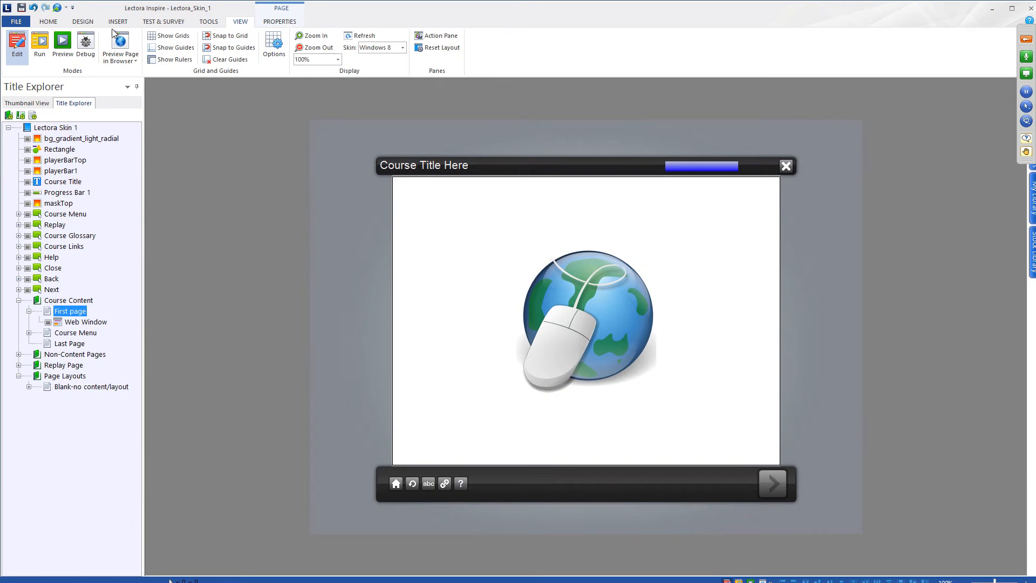
left_click(53, 25)
- Publish the title as Web (HTML)
left_click(629, 54)
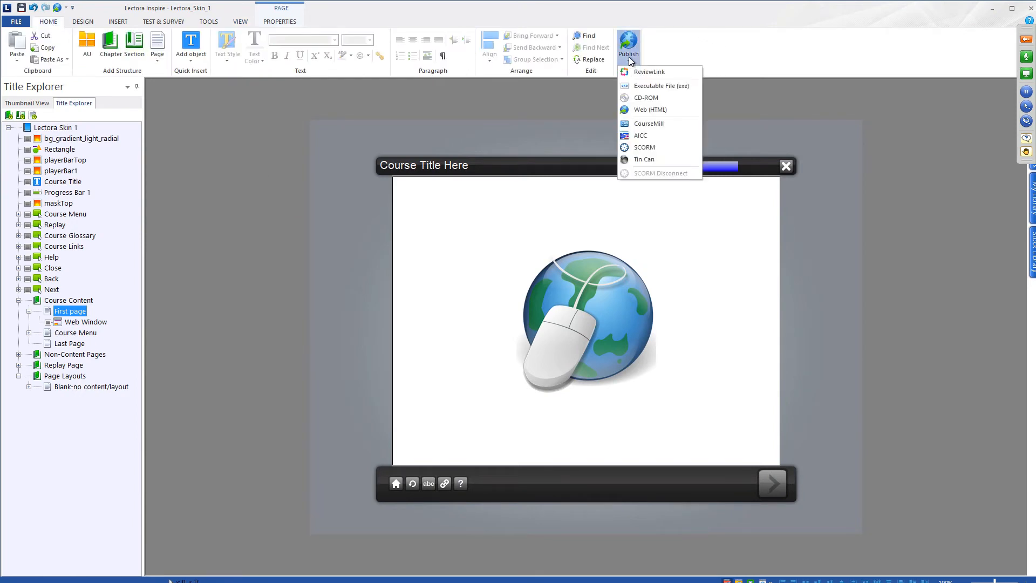
left_click(662, 110)
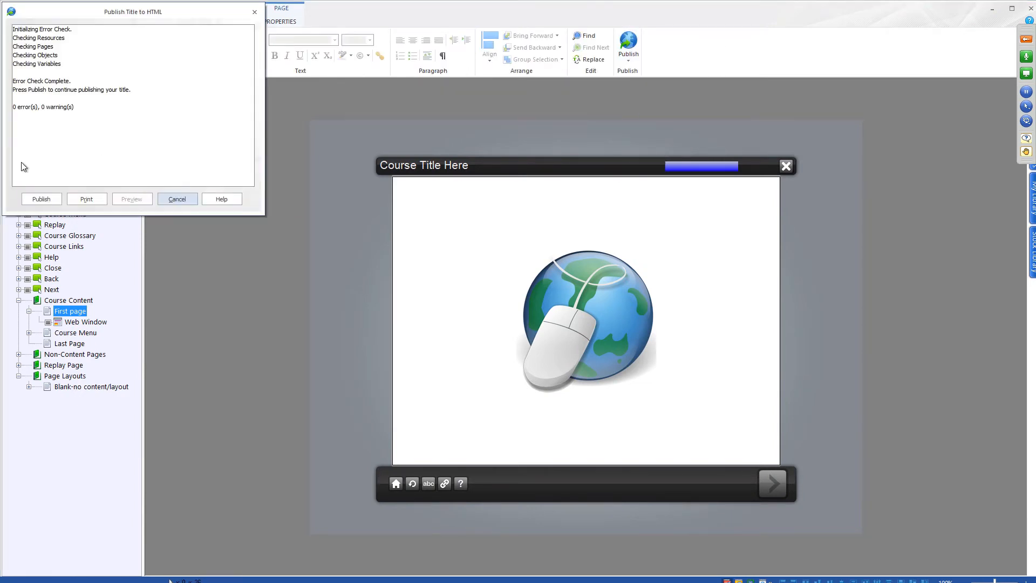
left_click(44, 199)
left_click(162, 318)
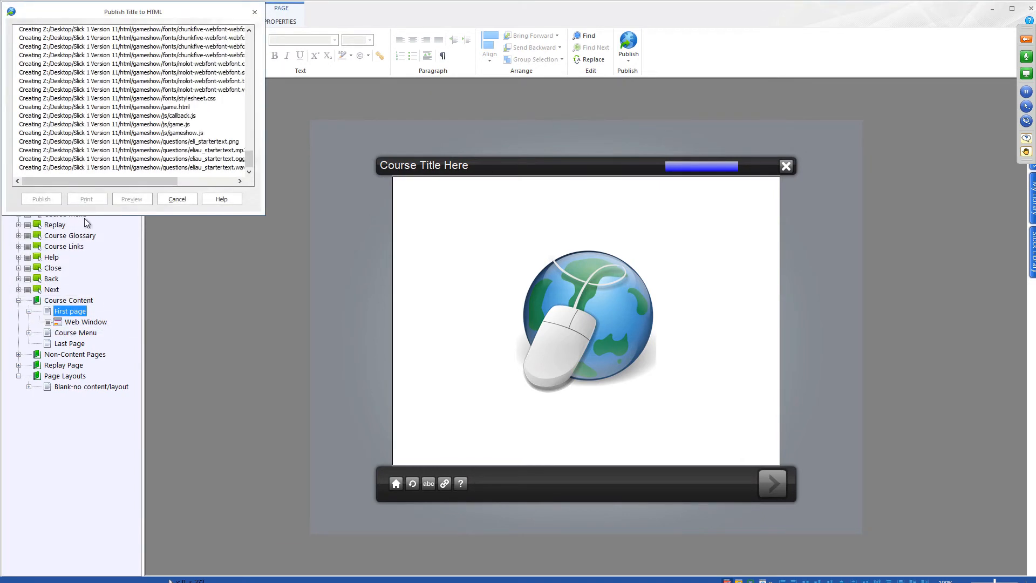
left_click(51, 201)
- In Finder, open the published Slick 1 Version 11 > html folder
key("ctrl+Left")
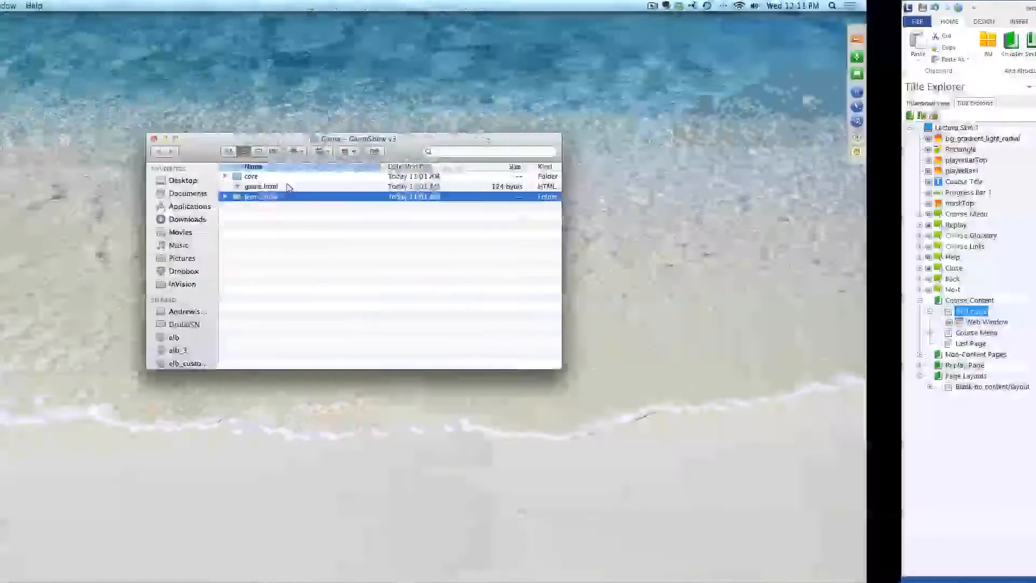
left_click(1001, 439)
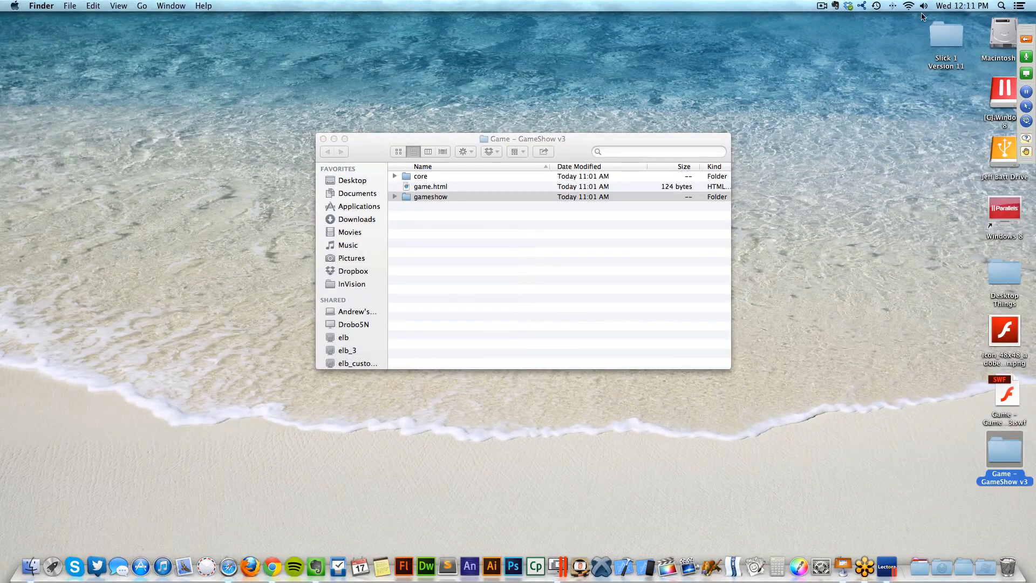
double_click(947, 34)
double_click(446, 206)
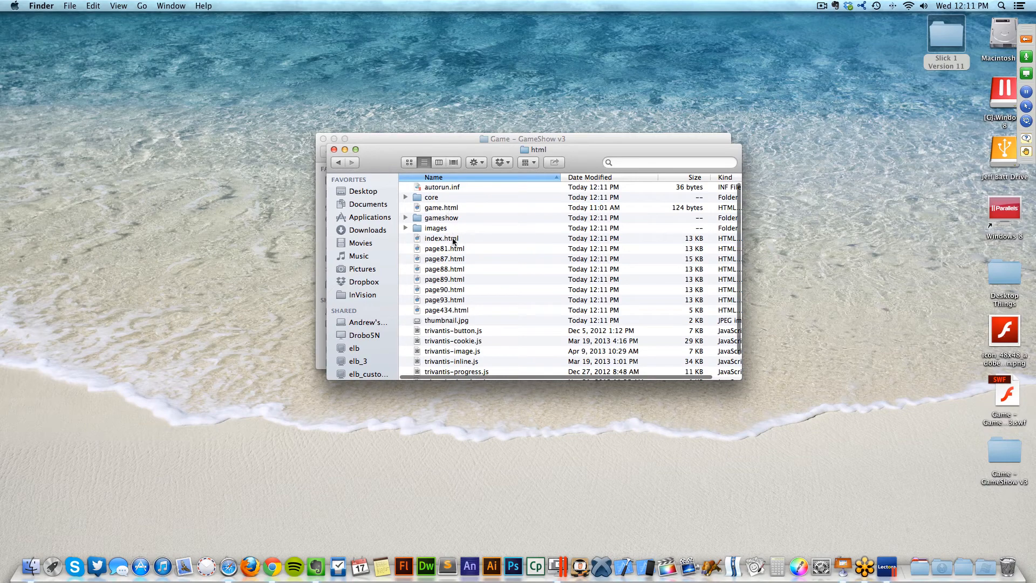
- Open the published index.html in Safari, advance to the GameShow intro, then return to Lectora
left_click(474, 238)
double_click(478, 238)
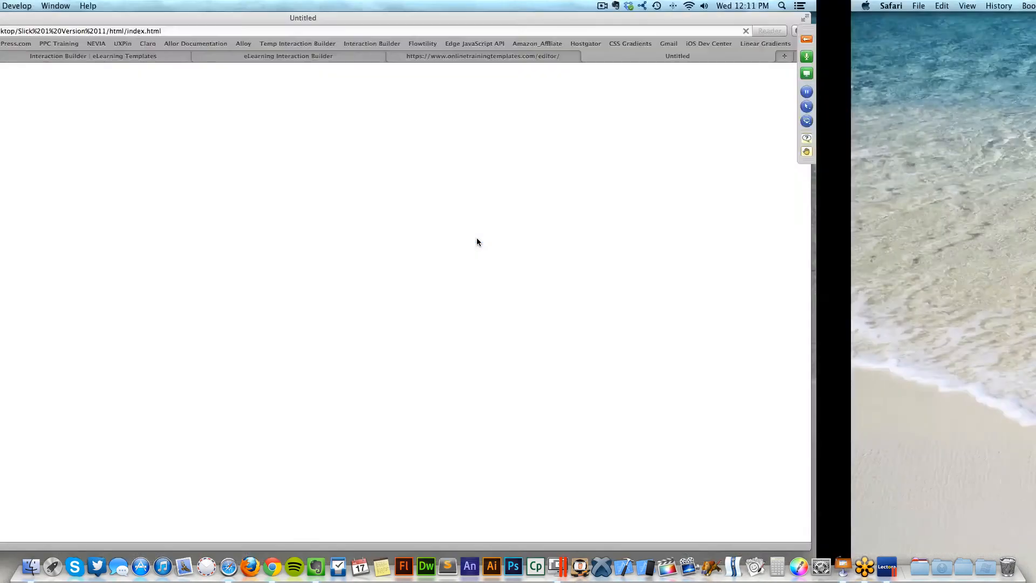
left_click(542, 308)
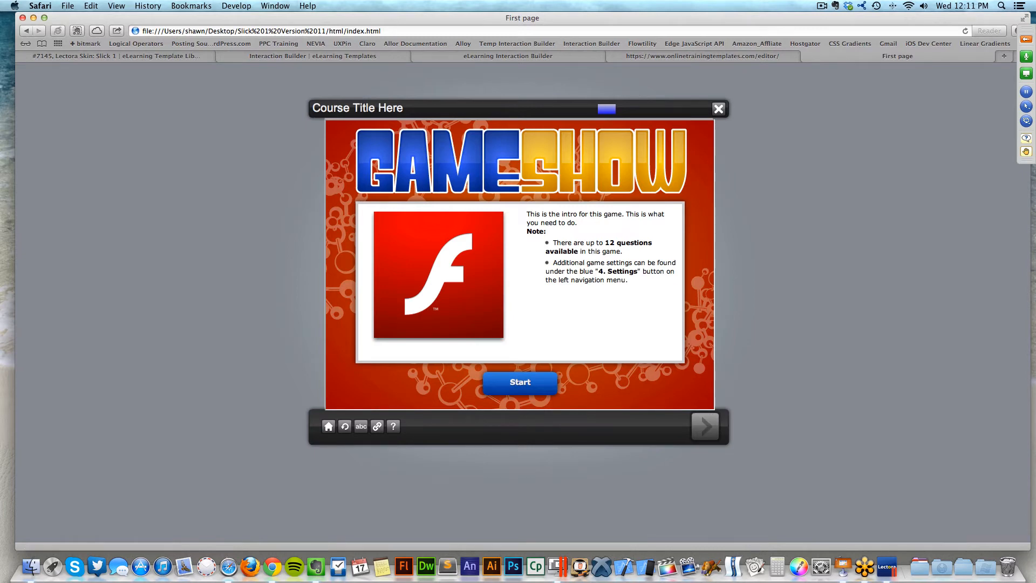
key("super+Tab")
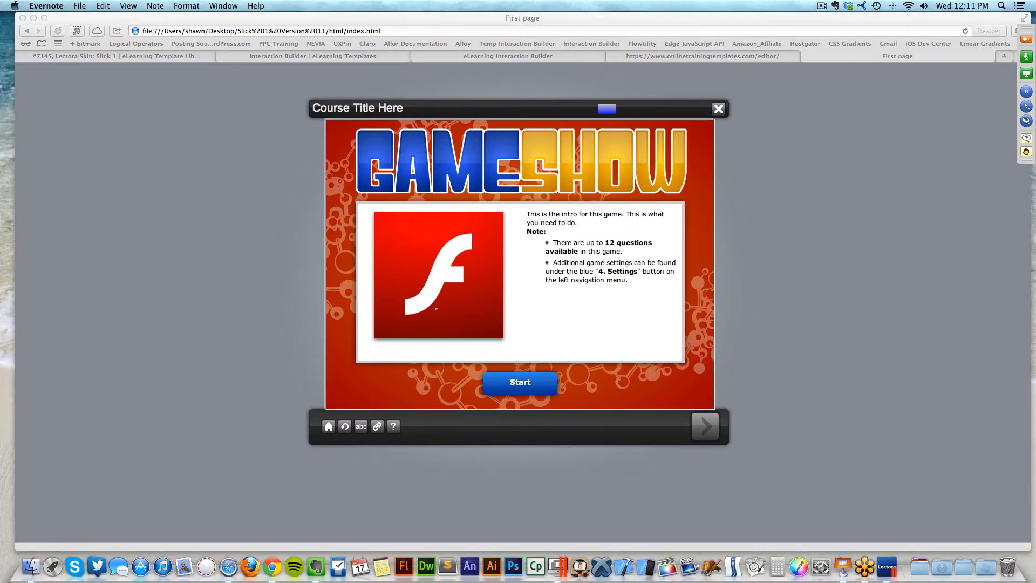
key("ctrl+Right")
key("ctrl+Right")
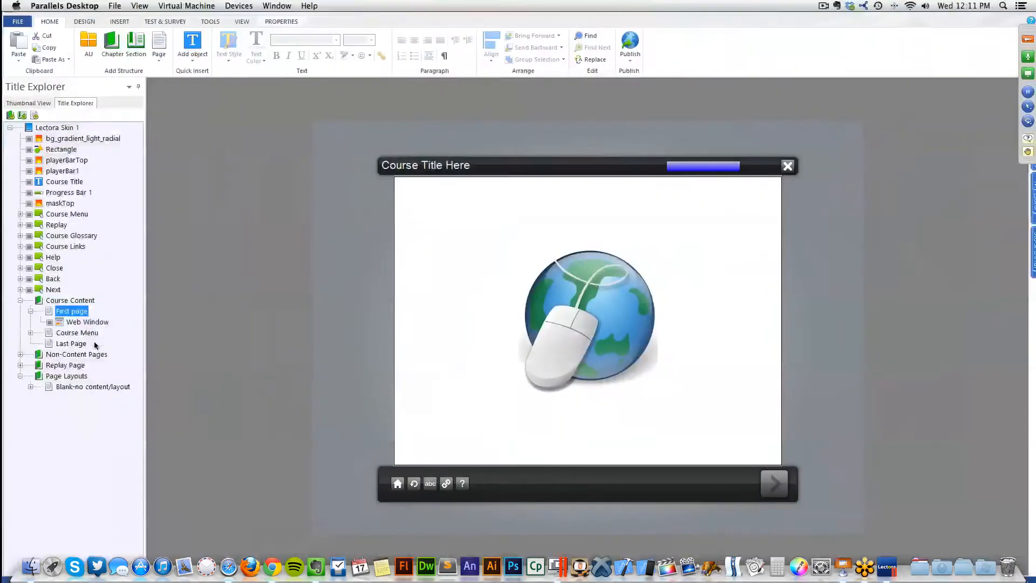
- Add frameborder="0" to the Web Window's iframe code, then delete the Web Window
left_click(432, 234)
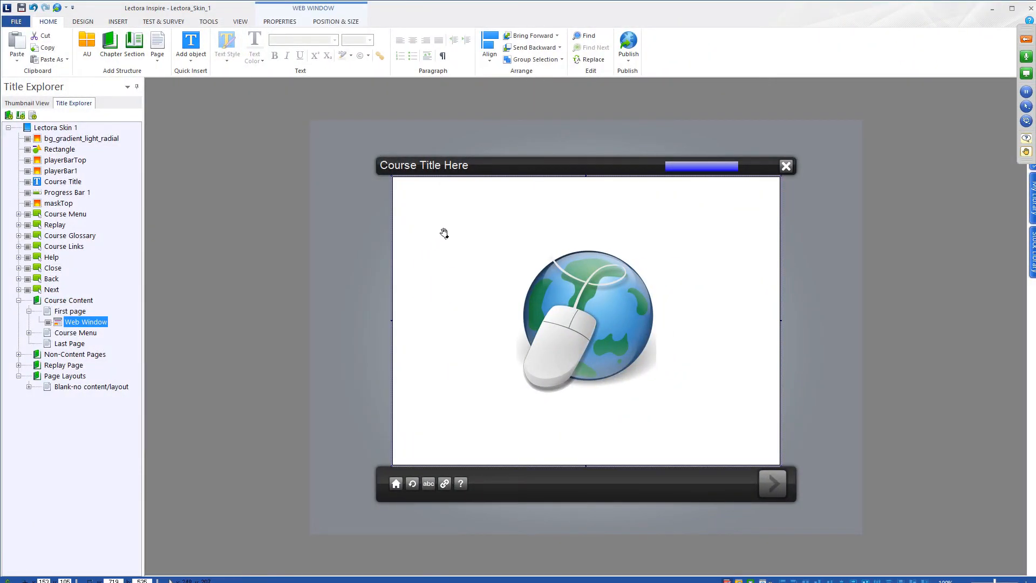
left_click(287, 23)
left_click(123, 42)
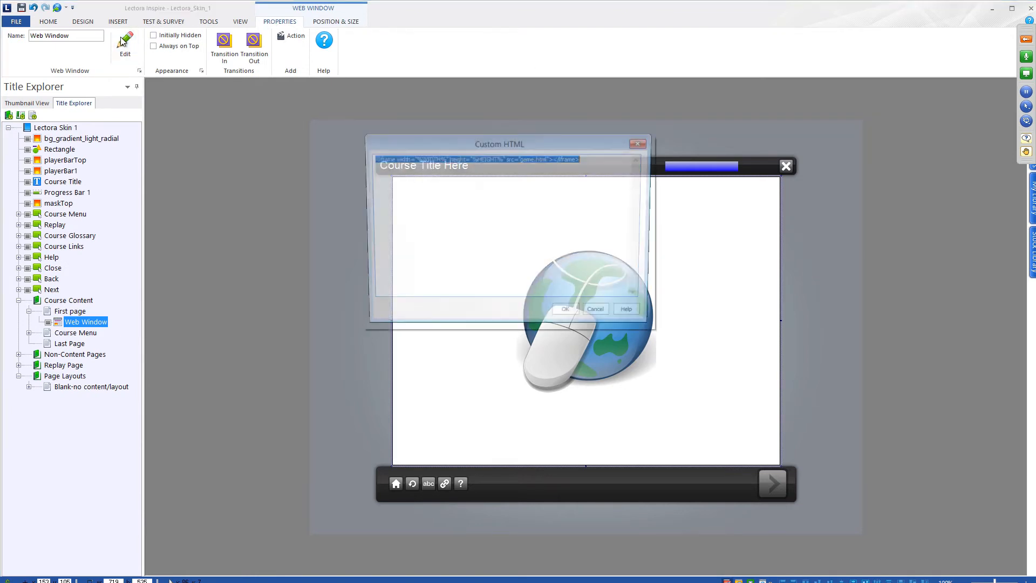
left_click(514, 159)
left_click_drag(370, 159, 551, 159)
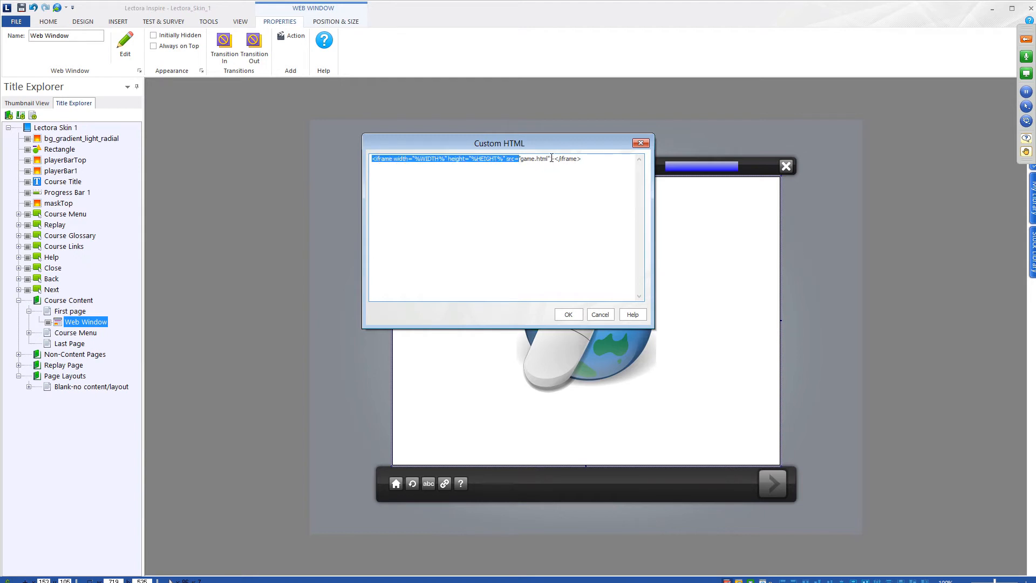
left_click(551, 158)
type("frameborder=\"0\"")
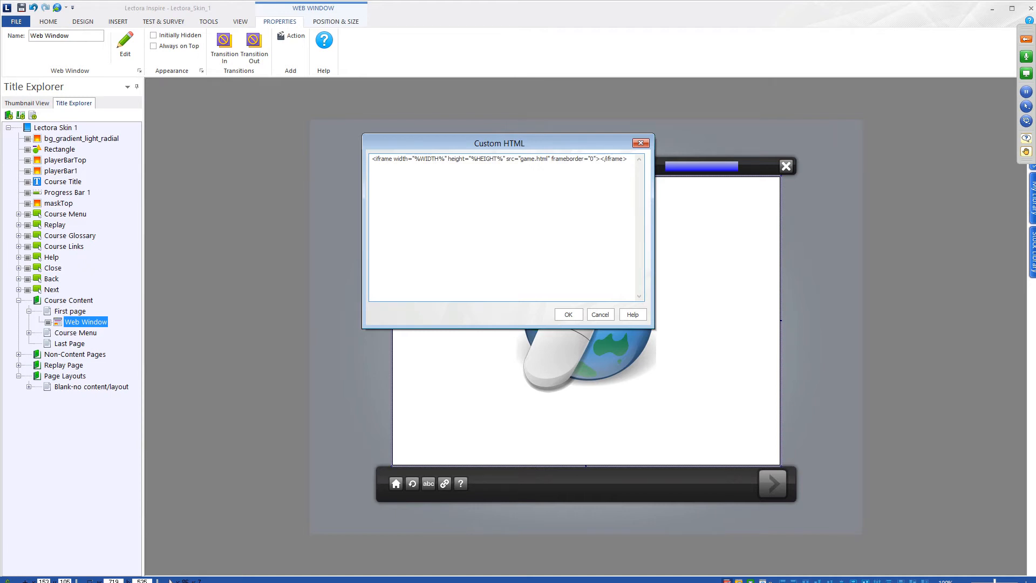
left_click(568, 314)
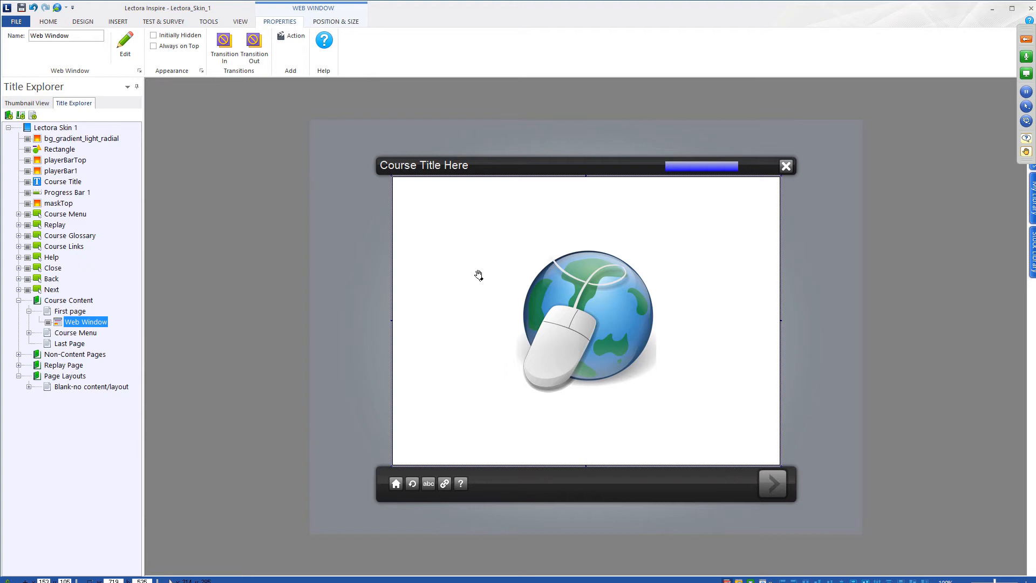
key("Delete")
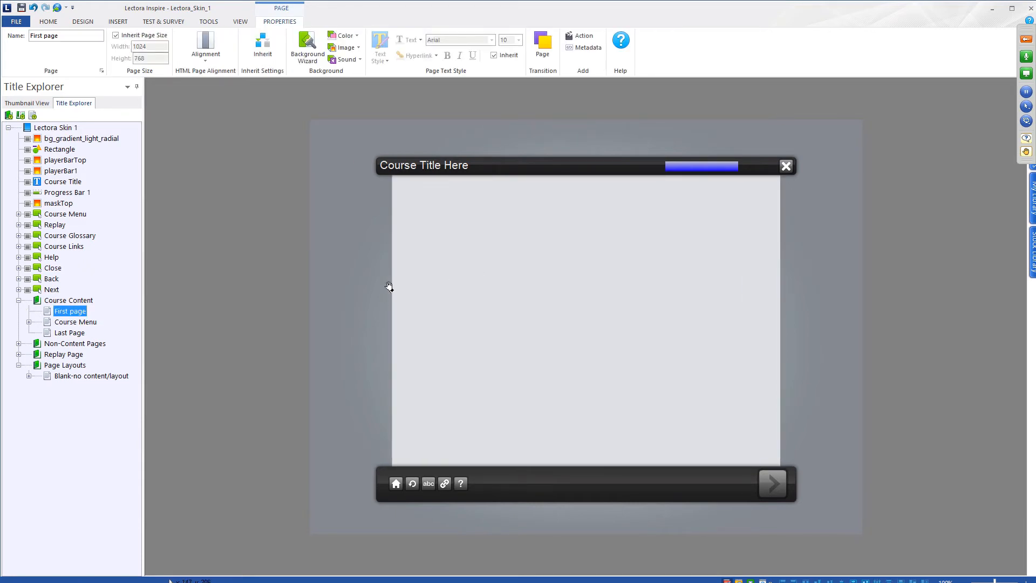
- Insert an HTML extension object sized to fill the page's content area
left_click(118, 22)
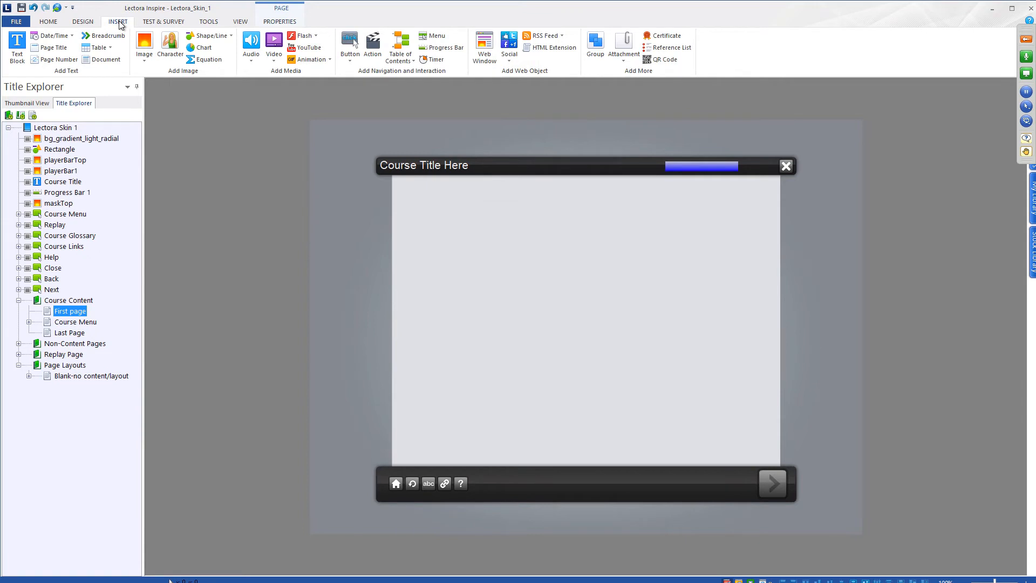
left_click(545, 50)
left_click_drag(621, 340, 511, 244)
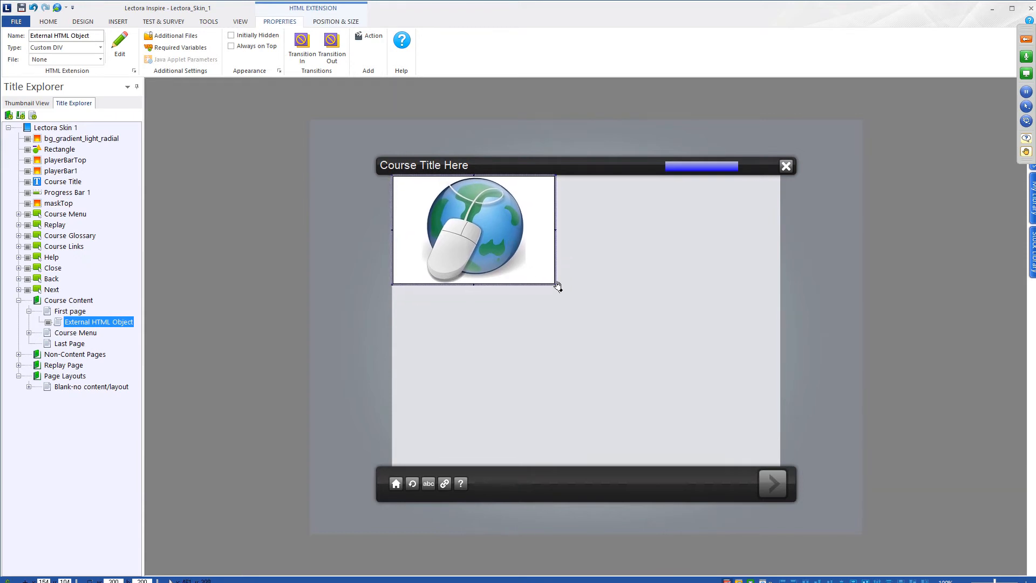
left_click_drag(555, 283, 779, 463)
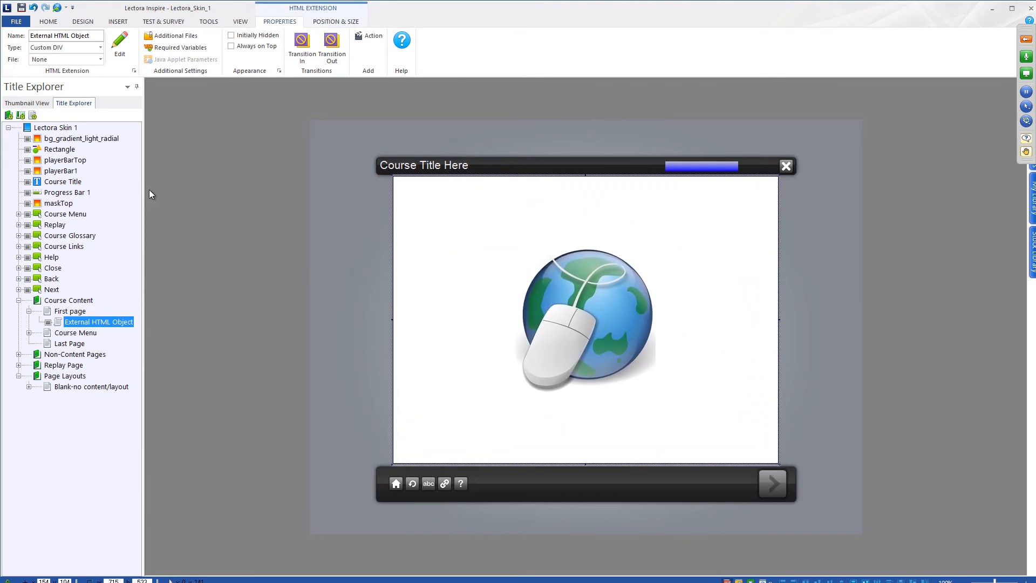
- Paste the iframe code, remove the old fishinggame source, and change the width to 720
left_click(121, 47)
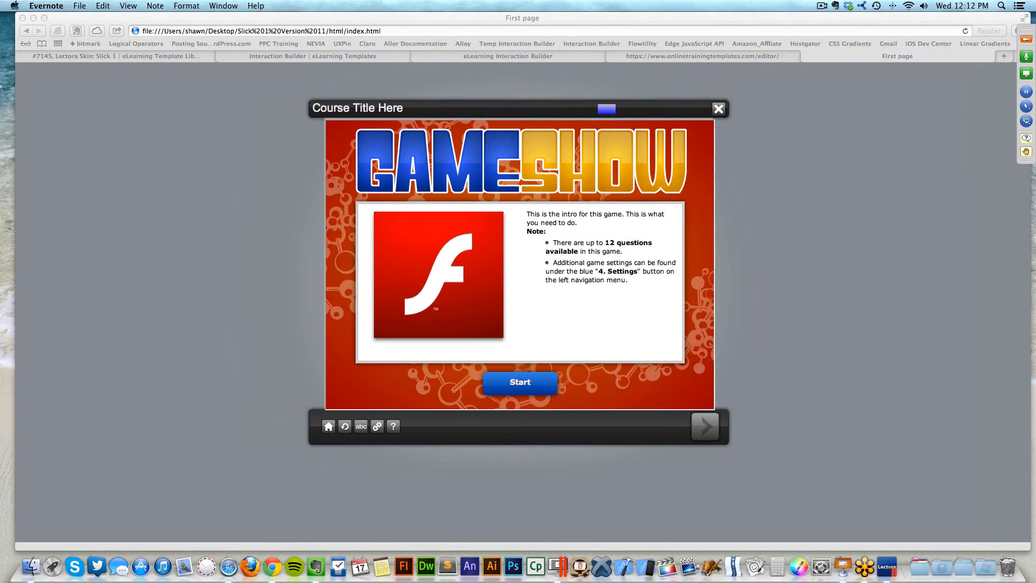
key("ctrl+Right")
key("ctrl+Right")
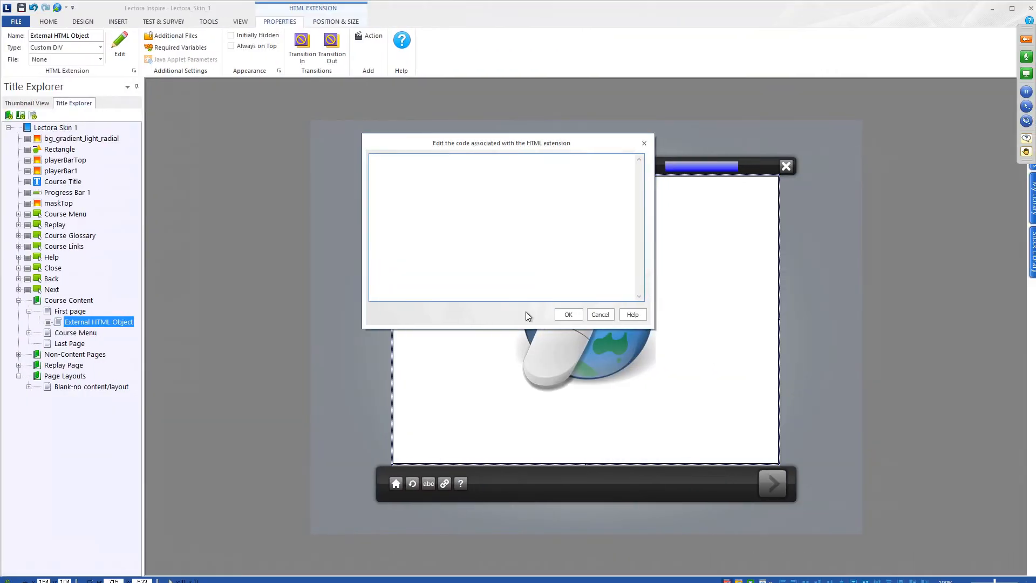
type("<iframe width=\"920\" height=\"540\" src=\"fishinggame/game.htm\" frameborder=\"0\"></iframe>")
key("Left")
key("Left")
key("Left")
key("Left")
key("Left")
key("Left")
key("Left")
key("Left")
key("Left")
key("Left")
key("Left")
key("Left")
key("Left")
key("Left")
key("Left")
key("Left")
key("Left")
key("Left")
key("Left")
key("Left")
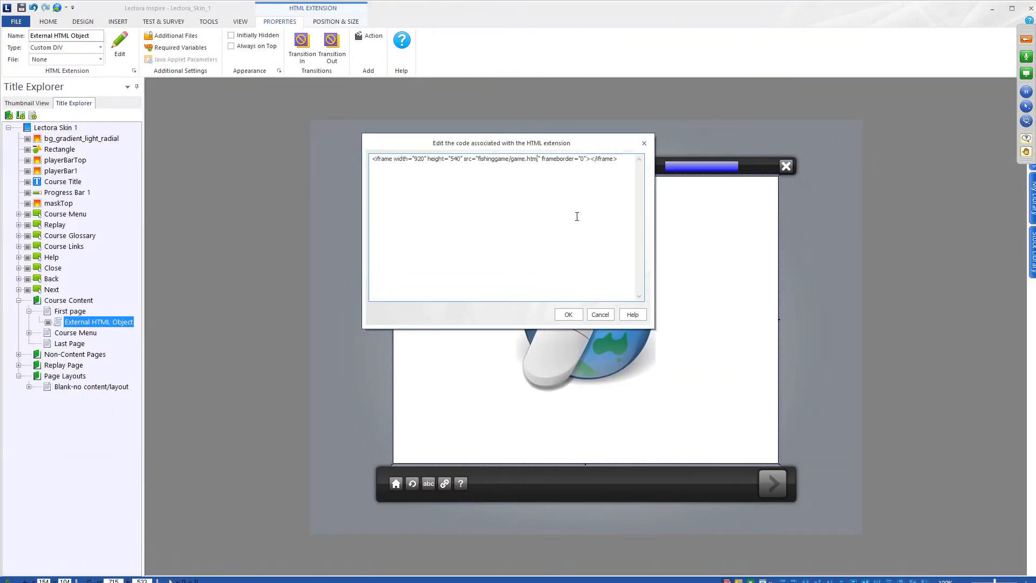
key("BackSpace")
key("BackSpace")
key("BackSpace")
key("BackSpace")
key("BackSpace")
key("BackSpace")
key("BackSpace")
key("BackSpace")
key("BackSpace")
key("BackSpace")
key("BackSpace")
key("BackSpace")
key("BackSpace")
key("BackSpace")
key("BackSpace")
key("BackSpace")
key("BackSpace")
key("BackSpace")
key("BackSpace")
key("BackSpace")
key("BackSpace")
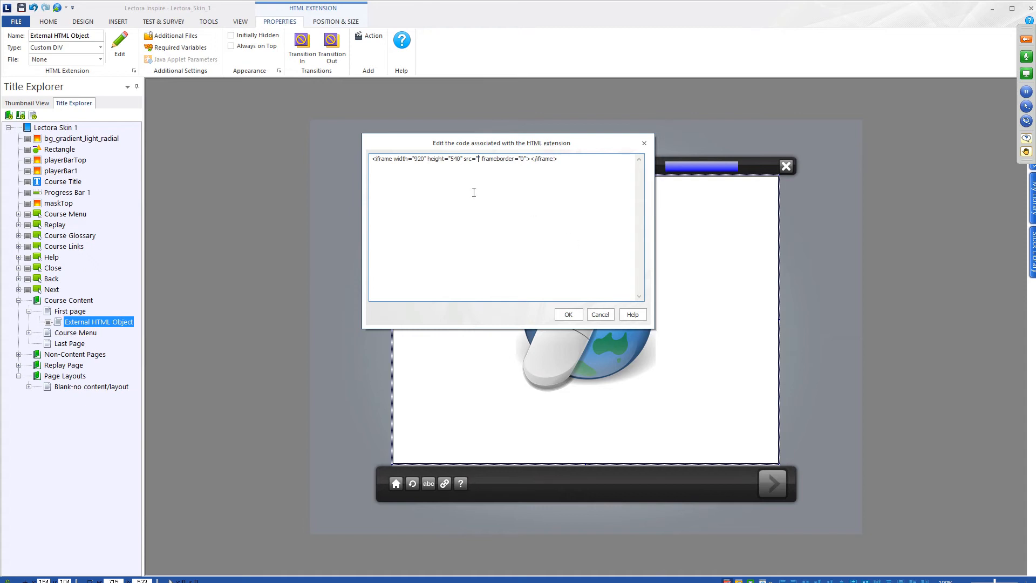
double_click(424, 160)
left_click(422, 160)
key("BackSpace")
type("7")
left_click_drag(482, 159, 560, 159)
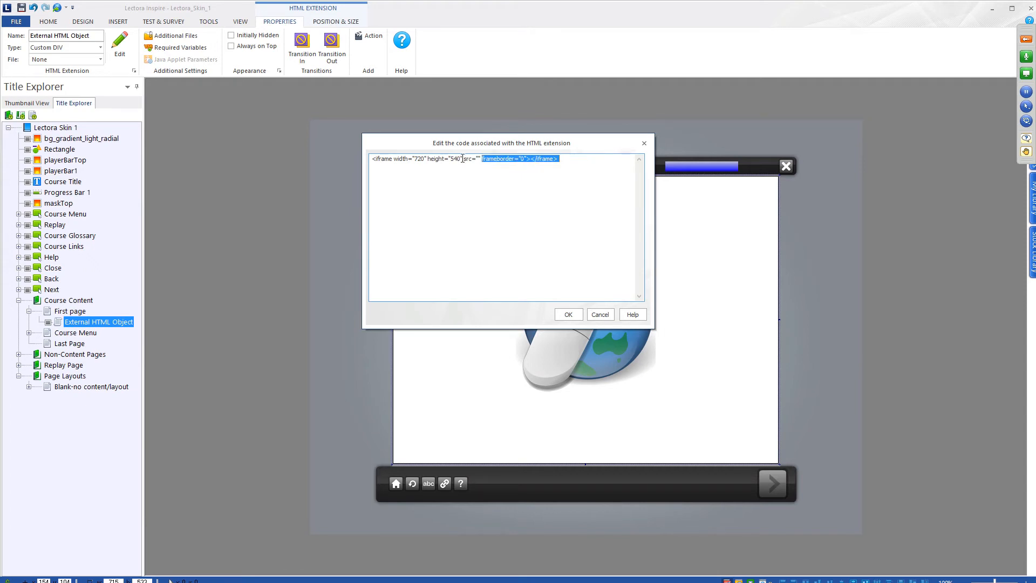
left_click(478, 159)
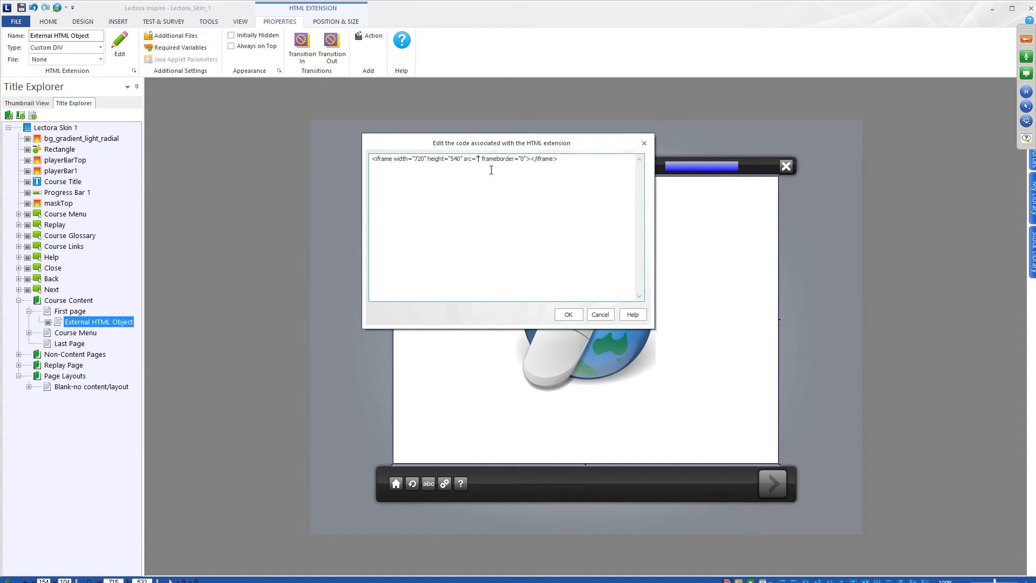
key("ctrl+Left")
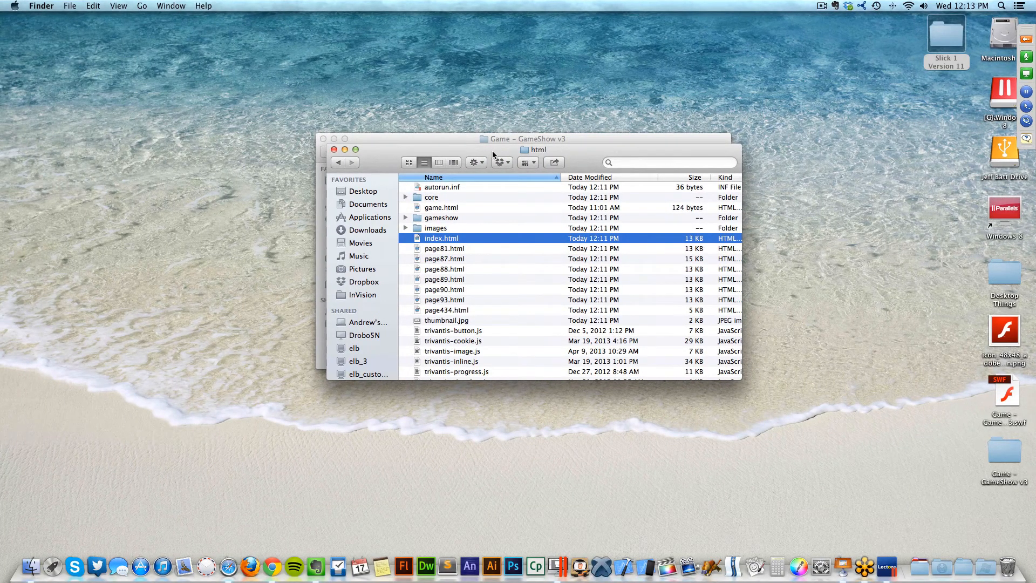
- In Finder, confirm game.html sits inside the gameshow folder
key("super+w")
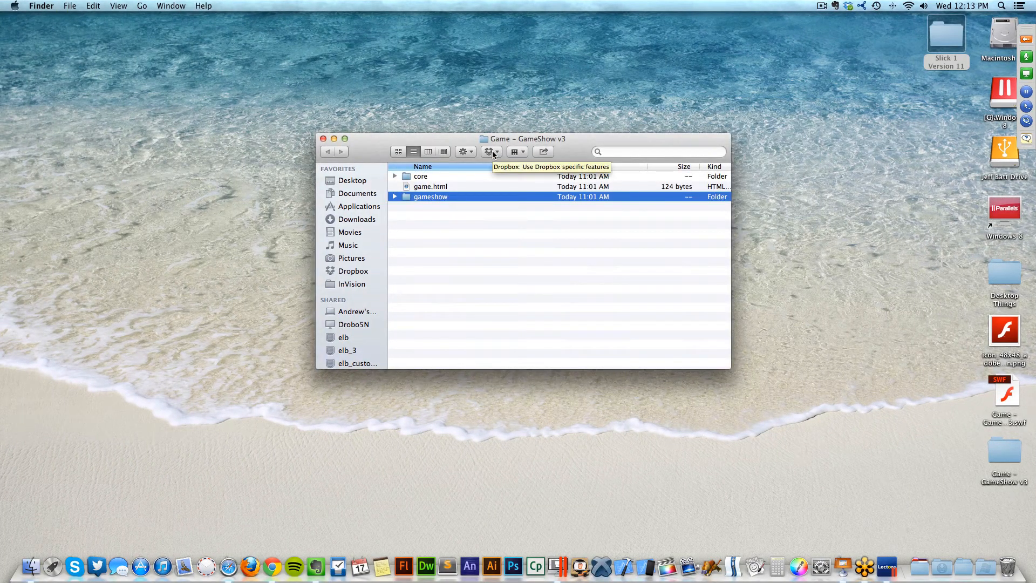
left_click_drag(524, 142, 525, 127)
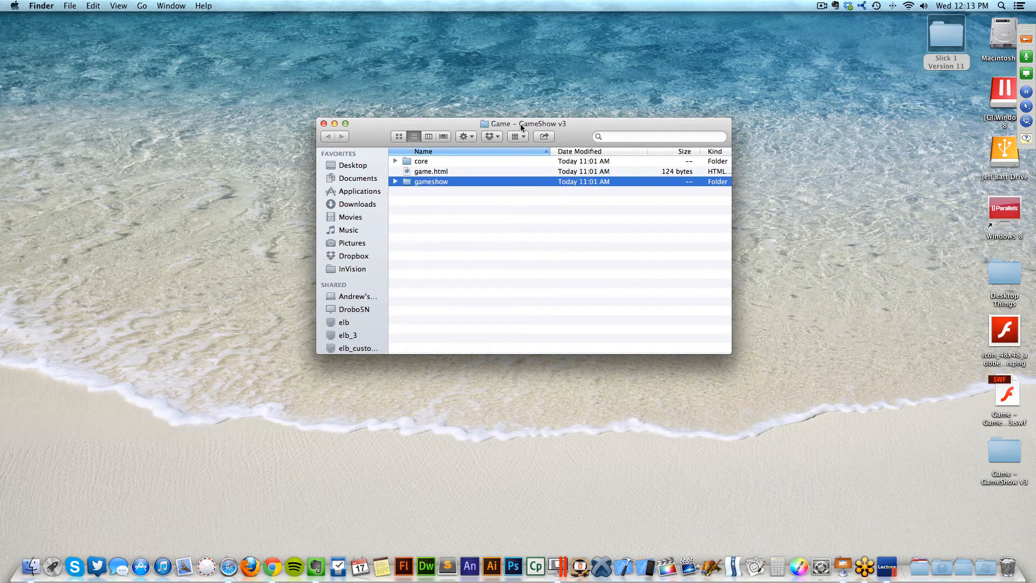
left_click(438, 173)
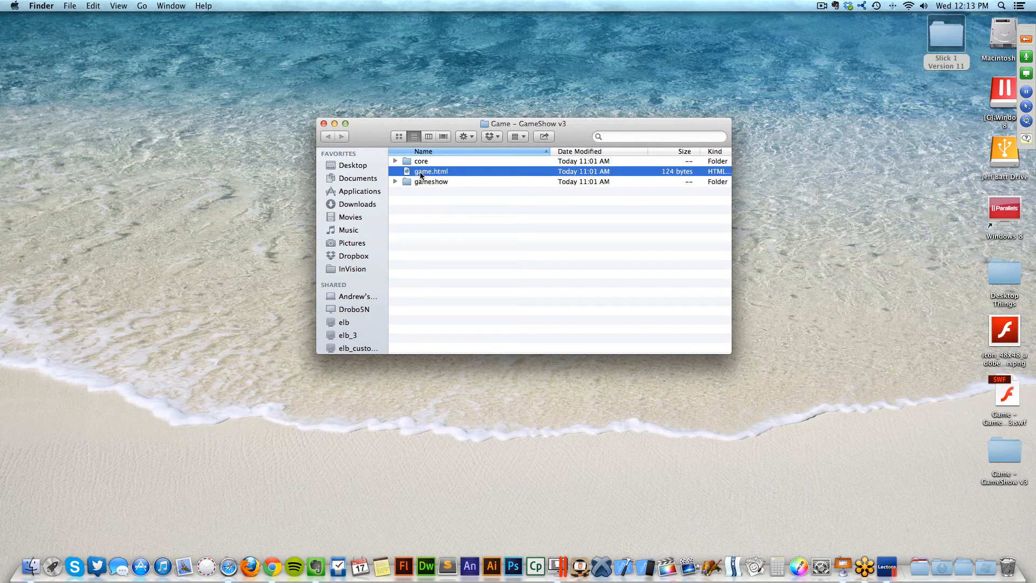
left_click(432, 182)
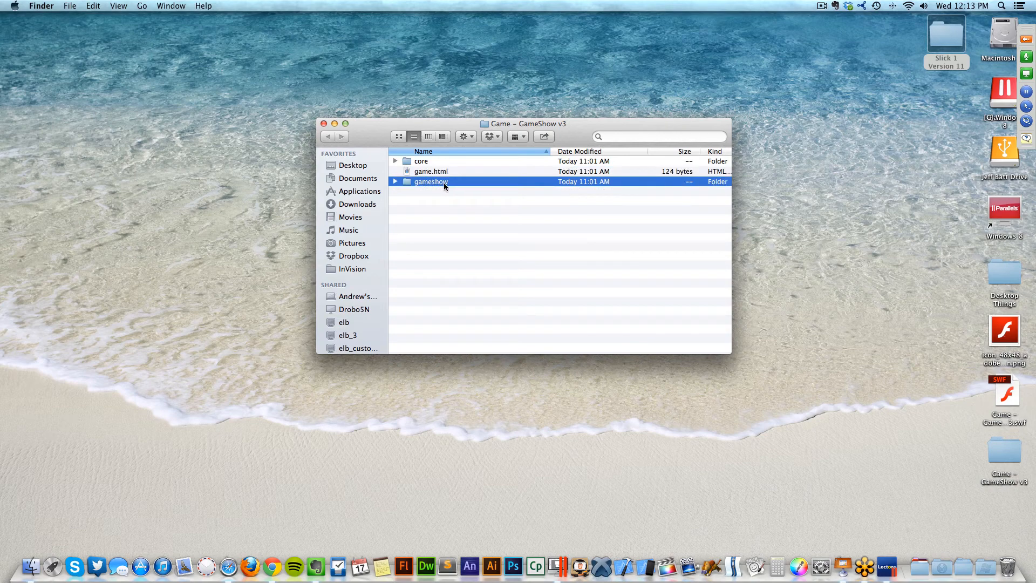
double_click(444, 183)
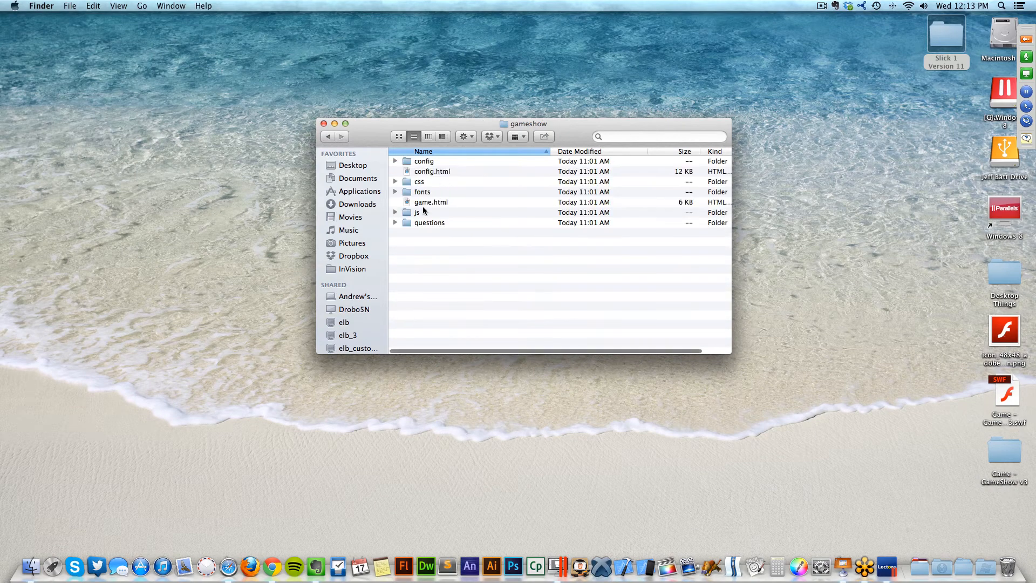
left_click(426, 204)
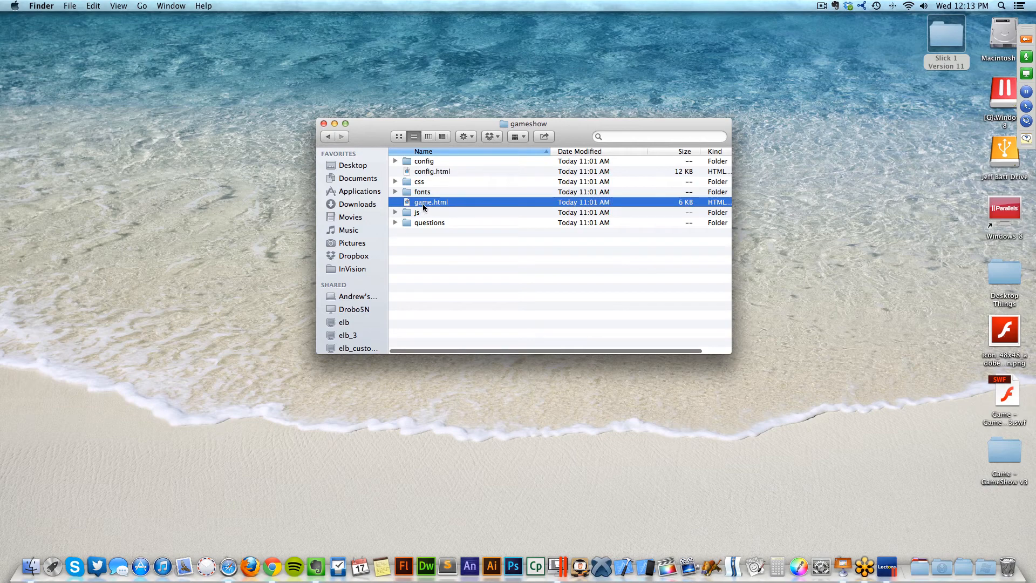
left_click(329, 138)
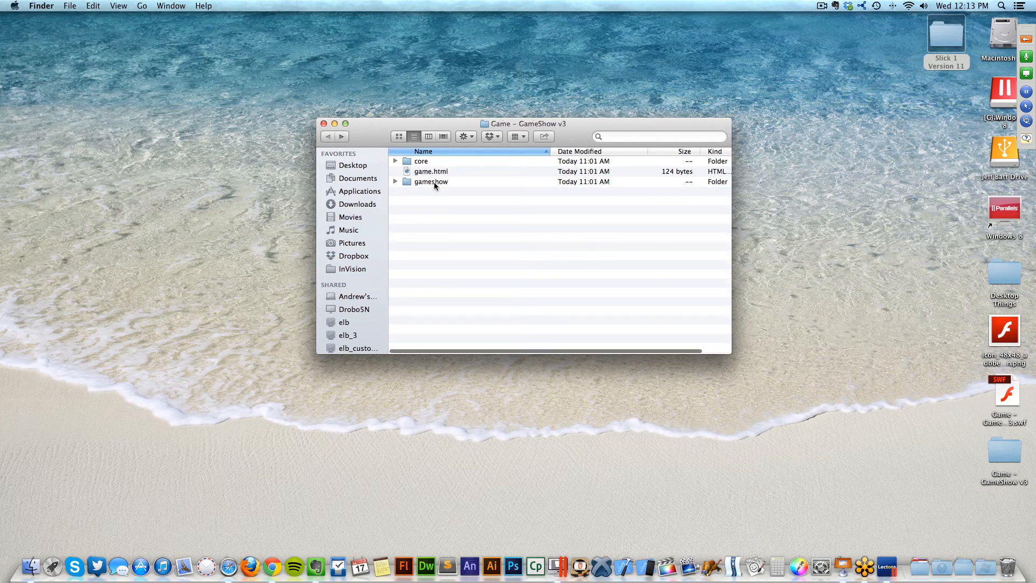
- Copy the gameshow folder name and paste it into the iframe source in Lectora
left_click(434, 182)
key("Return")
key("super+c")
key("super+Tab")
key("ctrl+v")
- Complete the iframe source as gameshow/game.html and confirm the HTML extension code
type("/game")
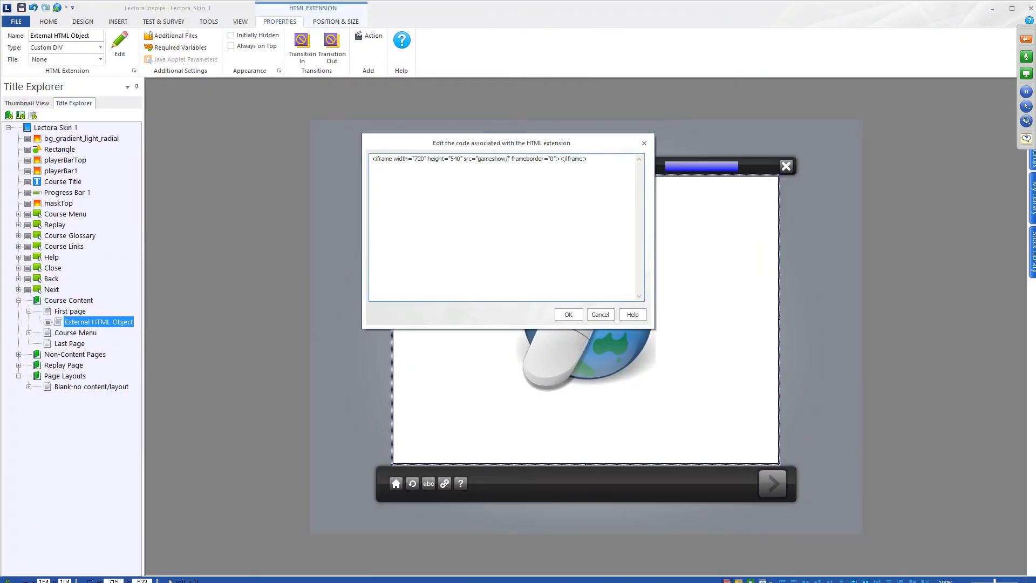
type(".html")
left_click_drag(615, 158, 233, 162)
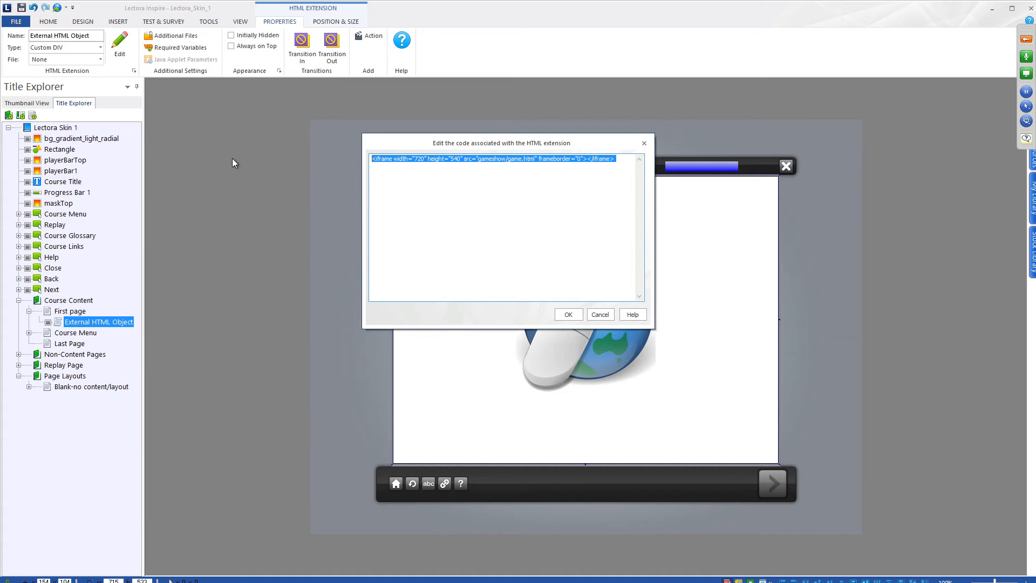
left_click(569, 314)
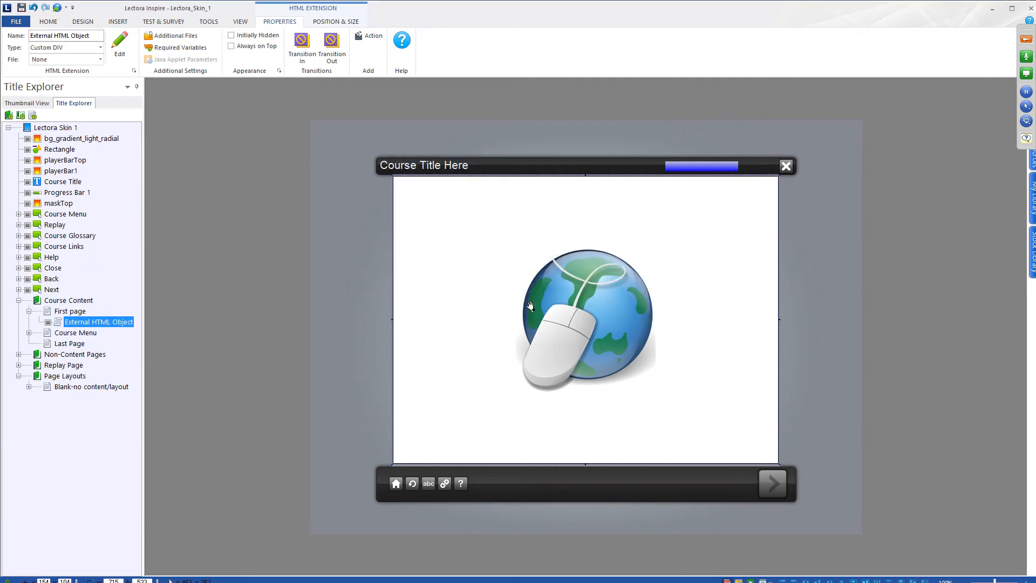
left_click(165, 90)
left_click(508, 248)
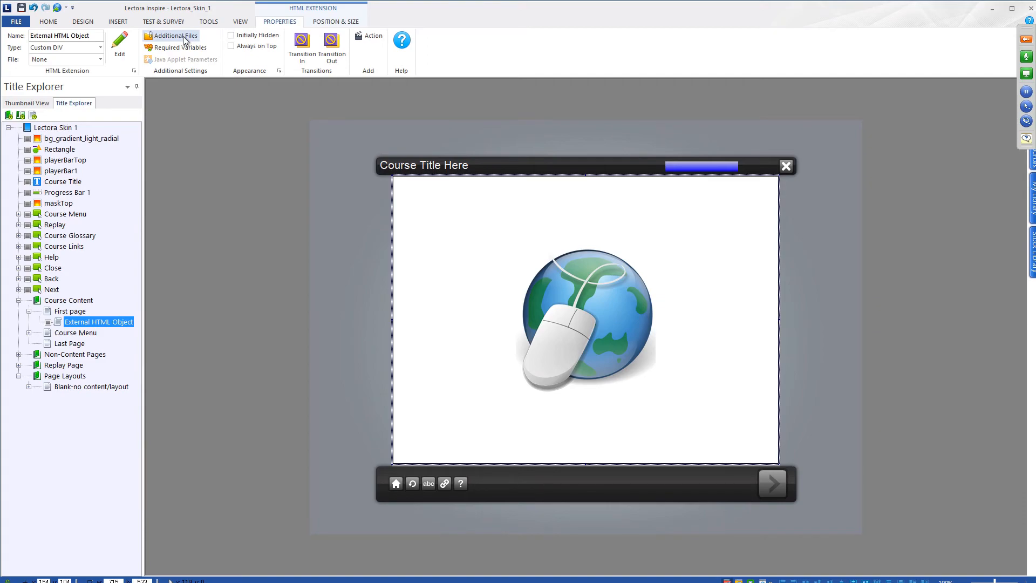
key("ctrl+Left")
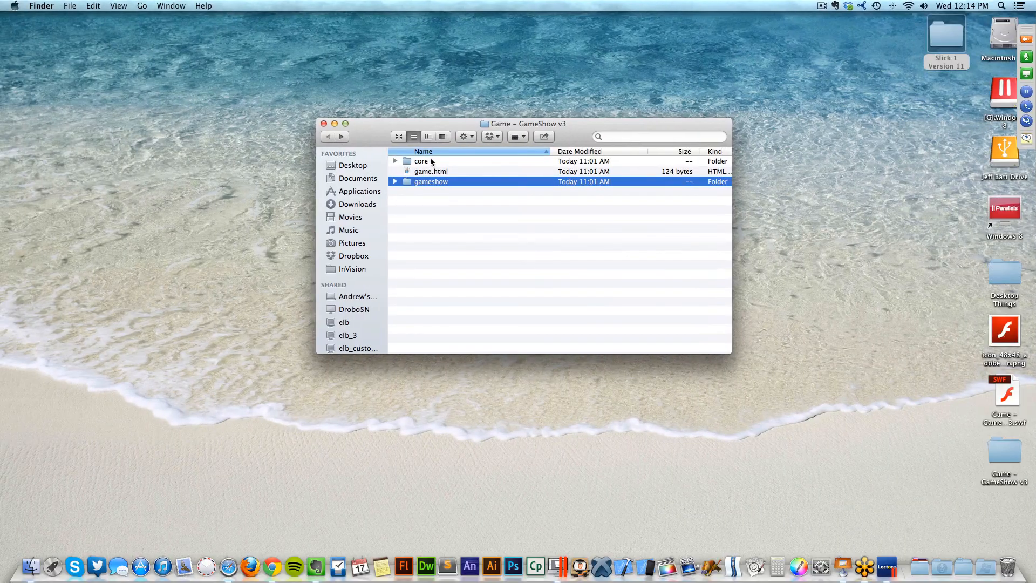
- Check the core and gameshow folders in Finder, then open the HTML object's Additional Files settings
left_click(431, 161)
left_click(429, 181)
left_click(427, 162)
left_click(429, 182)
key("ctrl+Right")
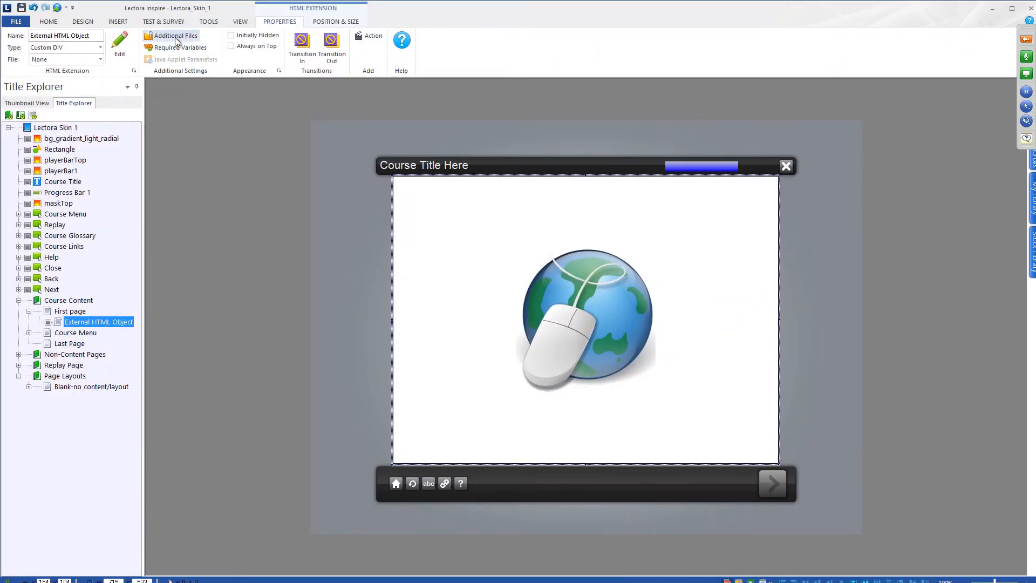
left_click(171, 35)
left_click_drag(492, 174, 490, 126)
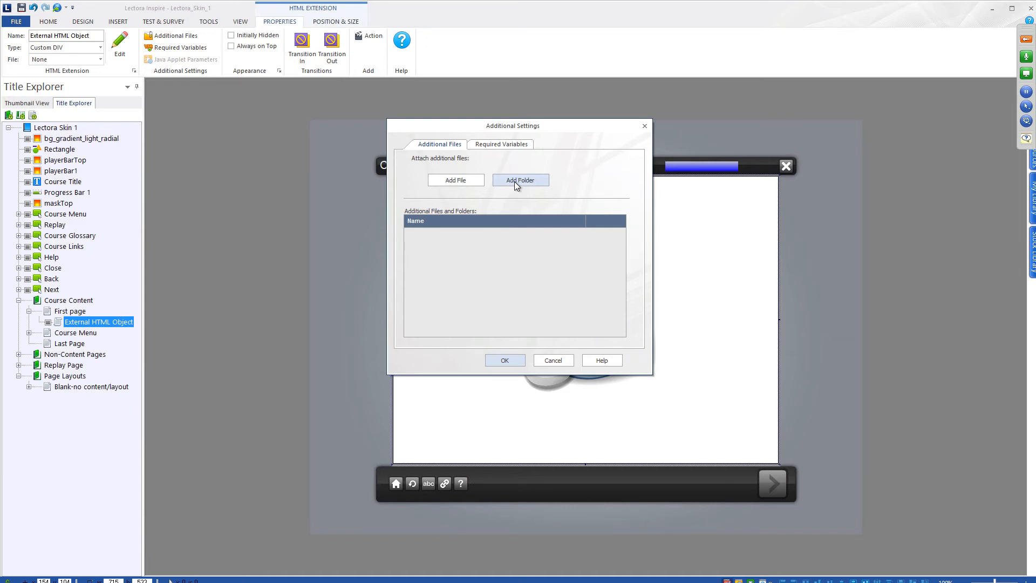
- Attach the core folder from Desktop/Game - GameShow v3 as an additional file
left_click(517, 181)
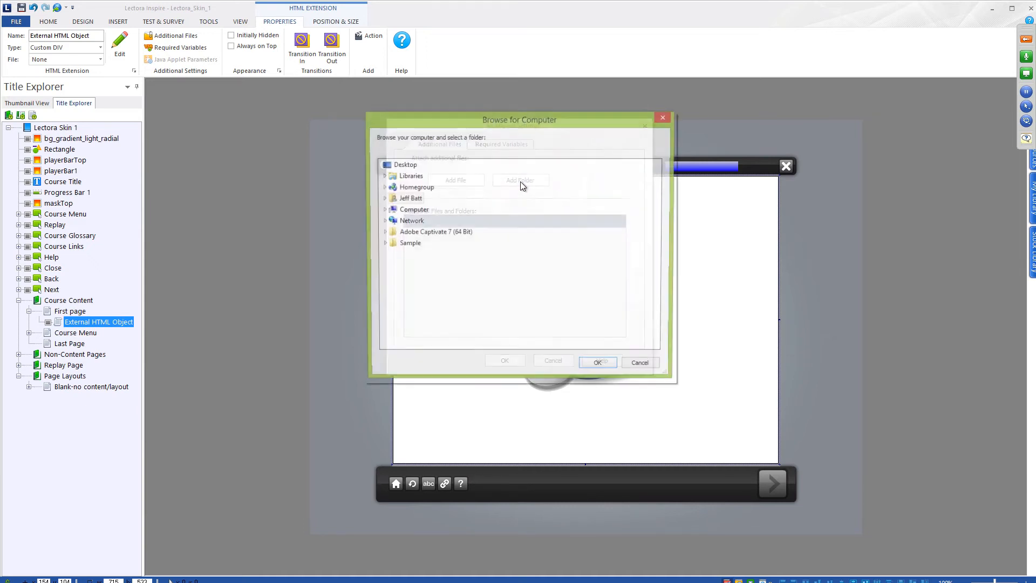
double_click(411, 210)
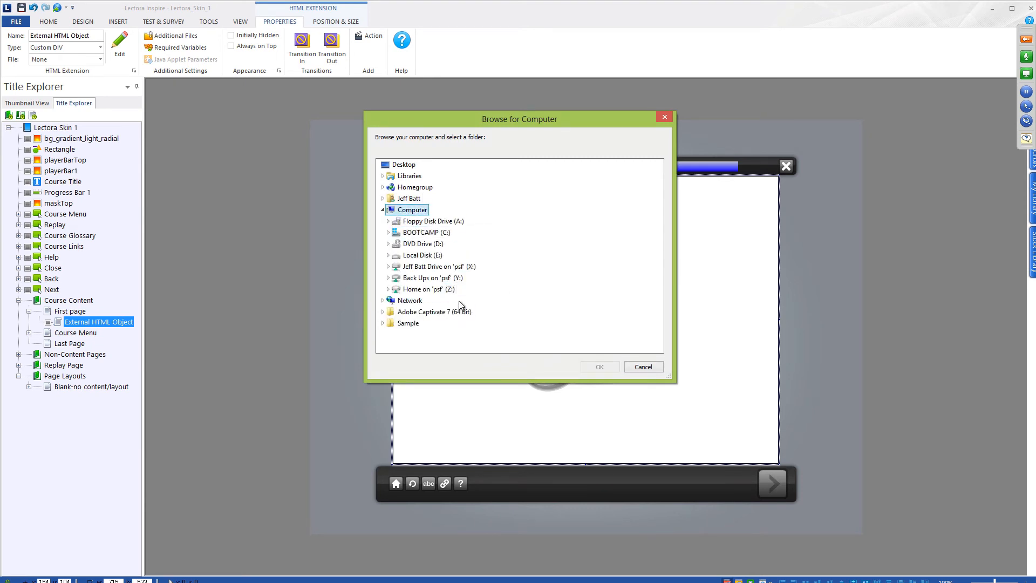
double_click(454, 302)
double_click(423, 244)
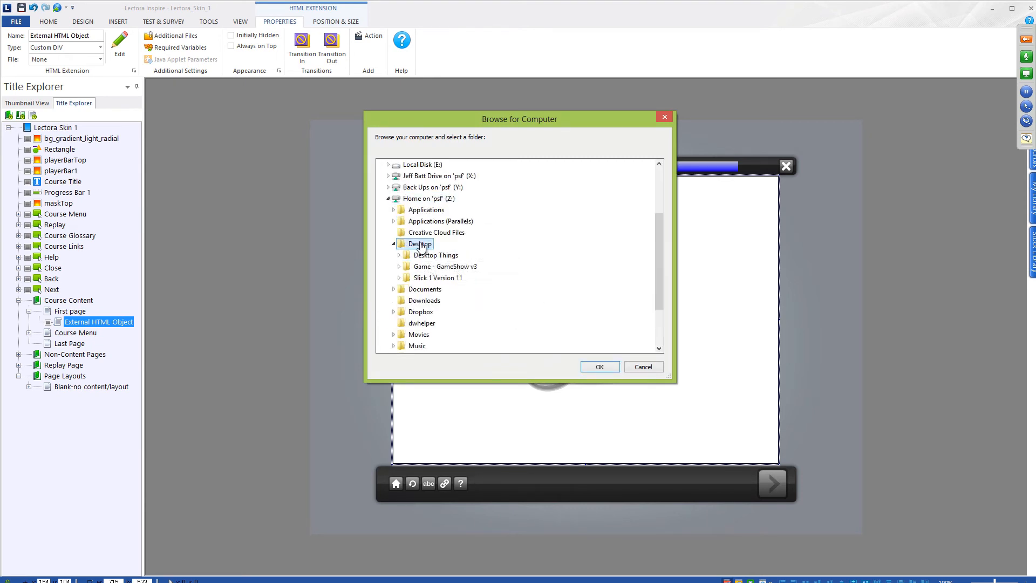
double_click(445, 266)
scroll(448, 281, "up", 3)
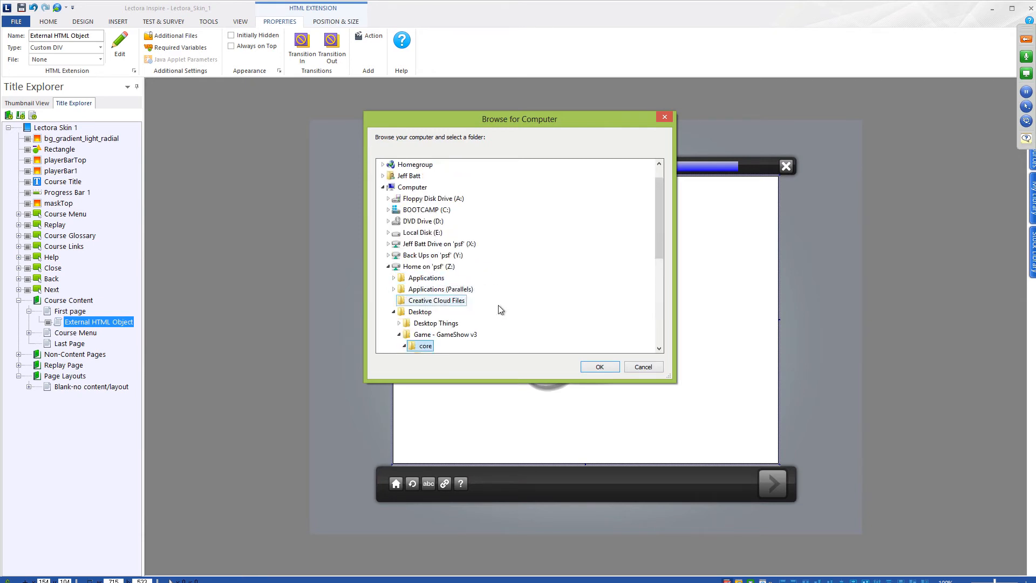
scroll(595, 295, "down", 5)
left_click(600, 367)
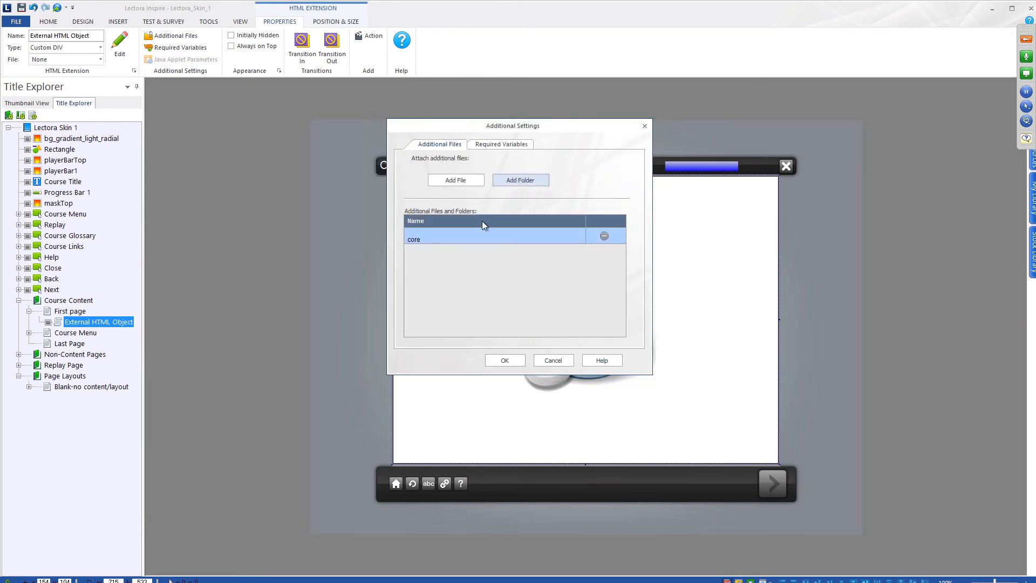
- Attach the gameshow folder, choosing Replace for the conflicting resources
left_click(520, 180)
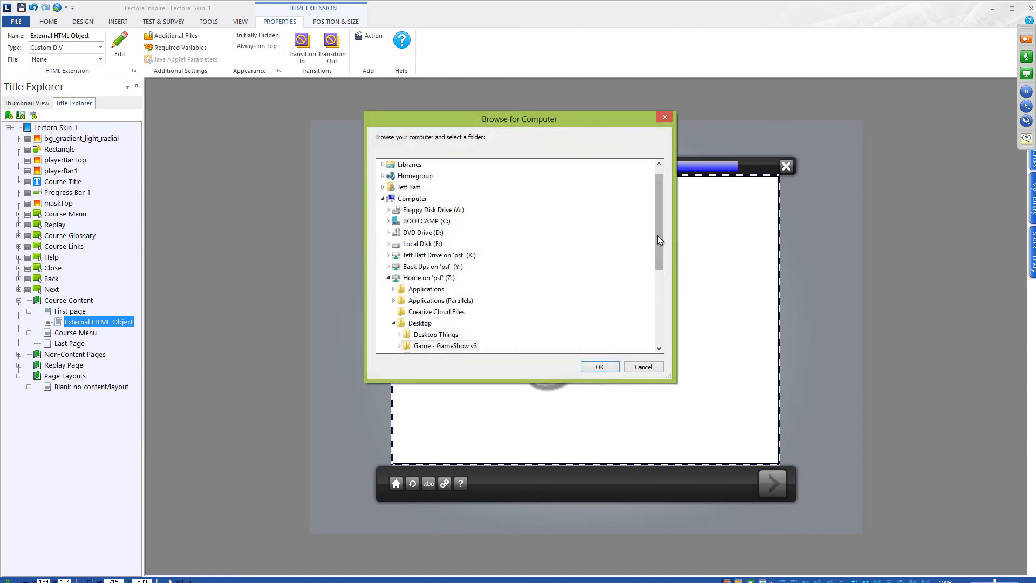
double_click(453, 300)
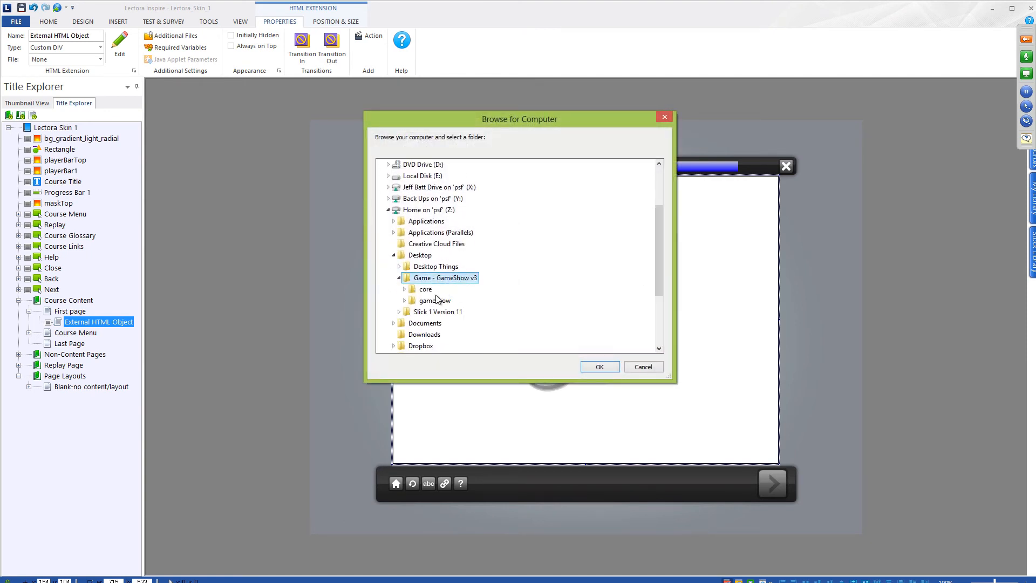
double_click(435, 302)
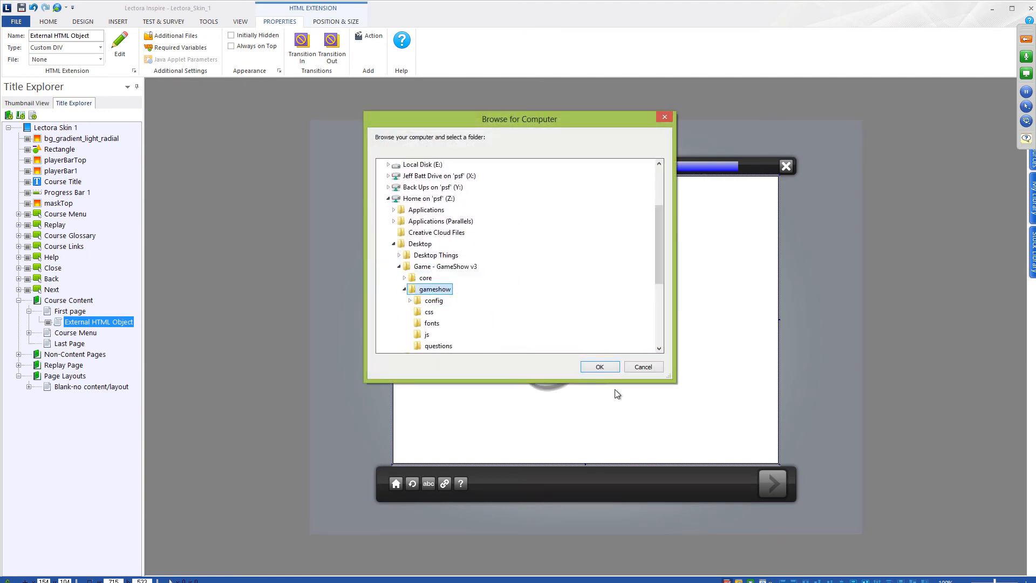
left_click(599, 367)
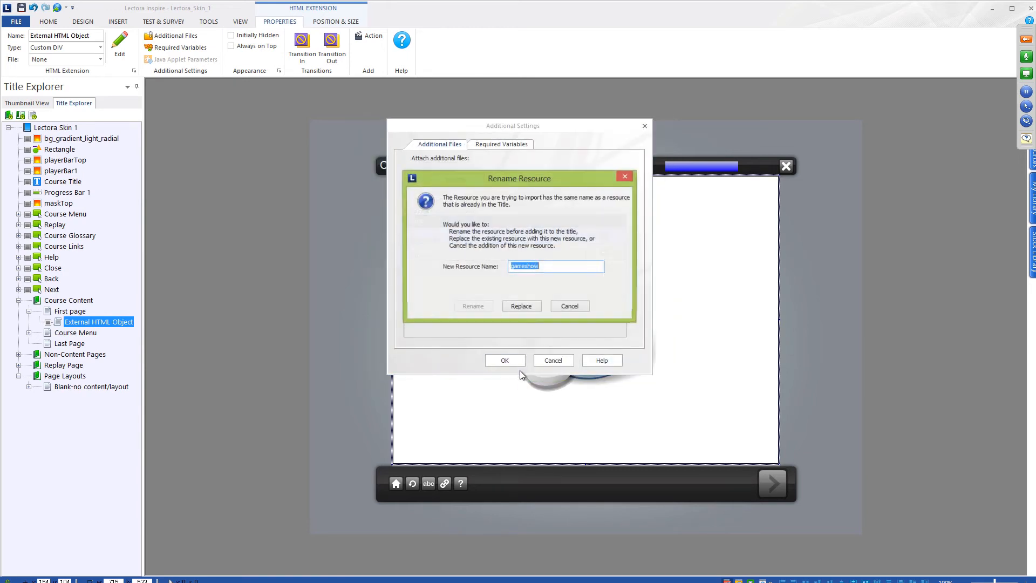
left_click(521, 304)
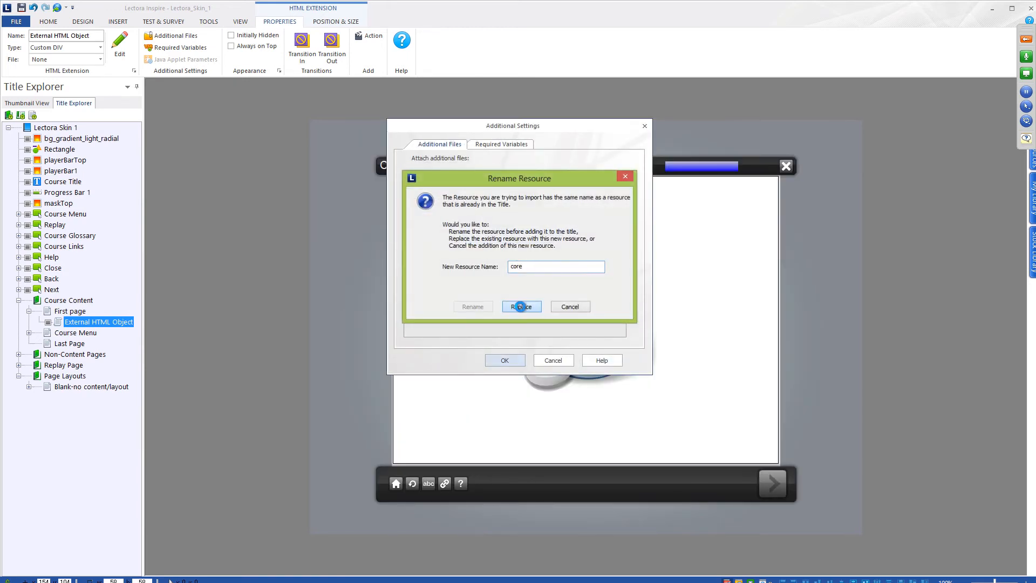
left_click(522, 308)
left_click(240, 21)
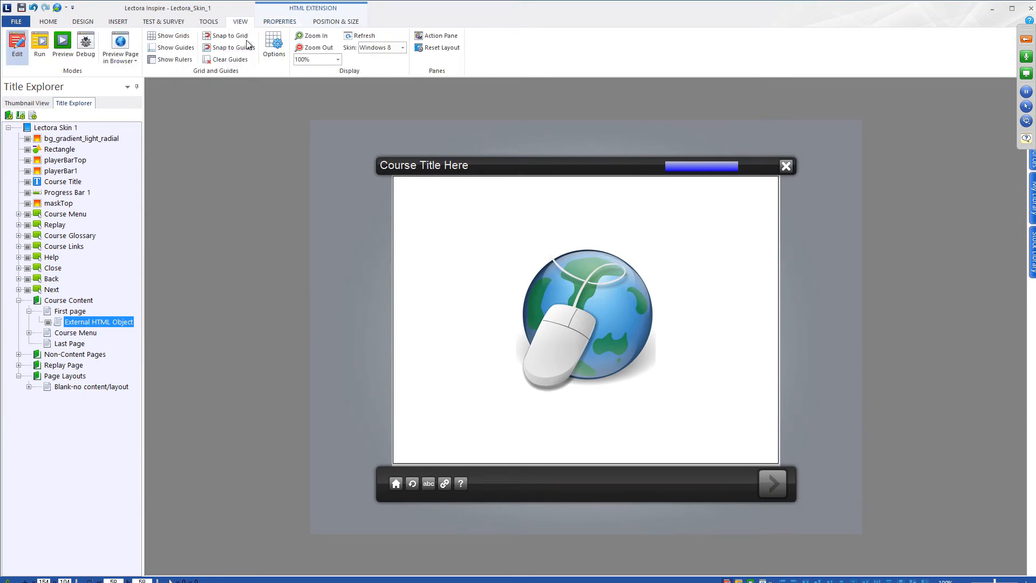
left_click(120, 54)
left_click(143, 76)
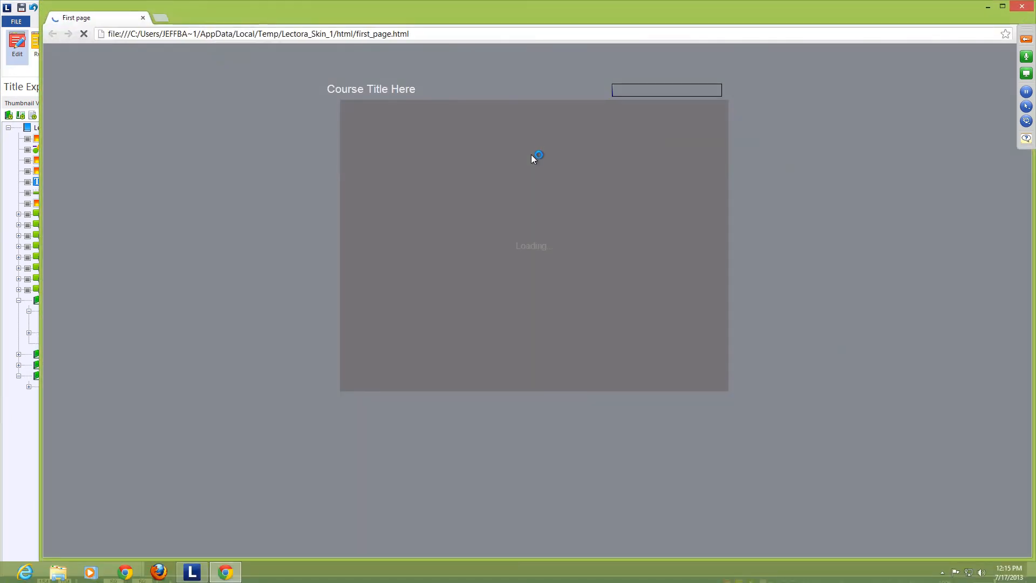
left_click(571, 295)
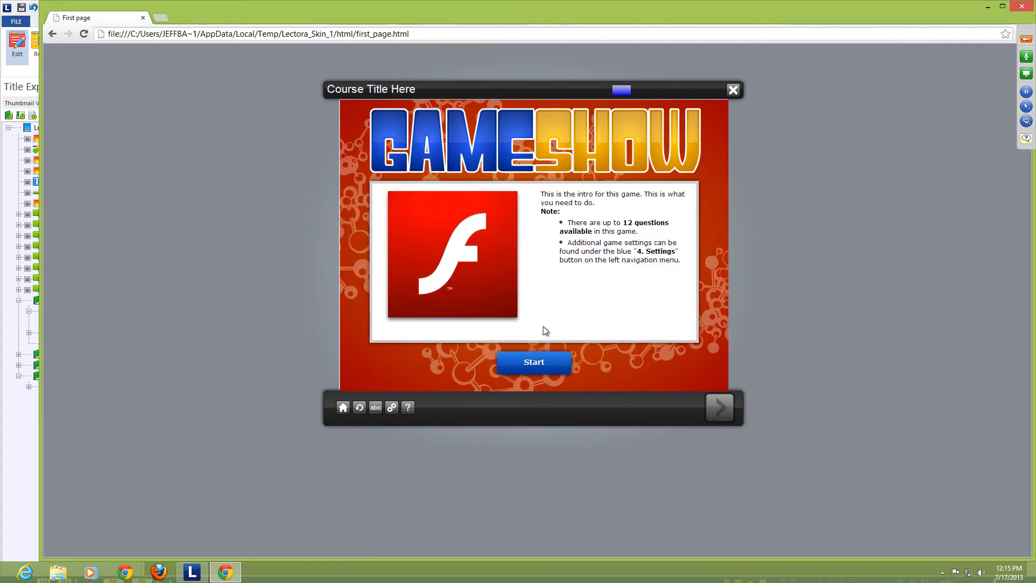
left_click(545, 367)
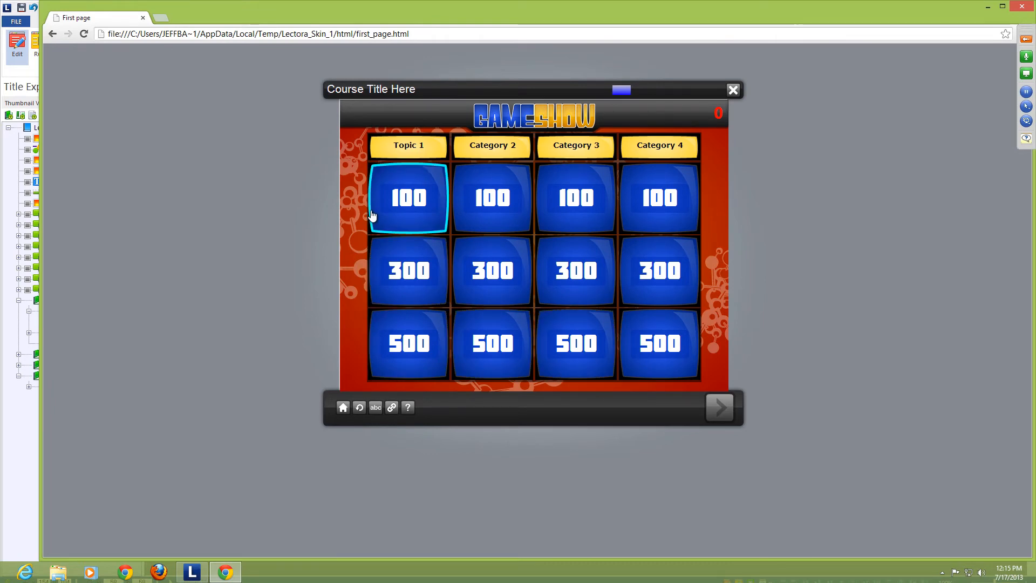
left_click(1022, 5)
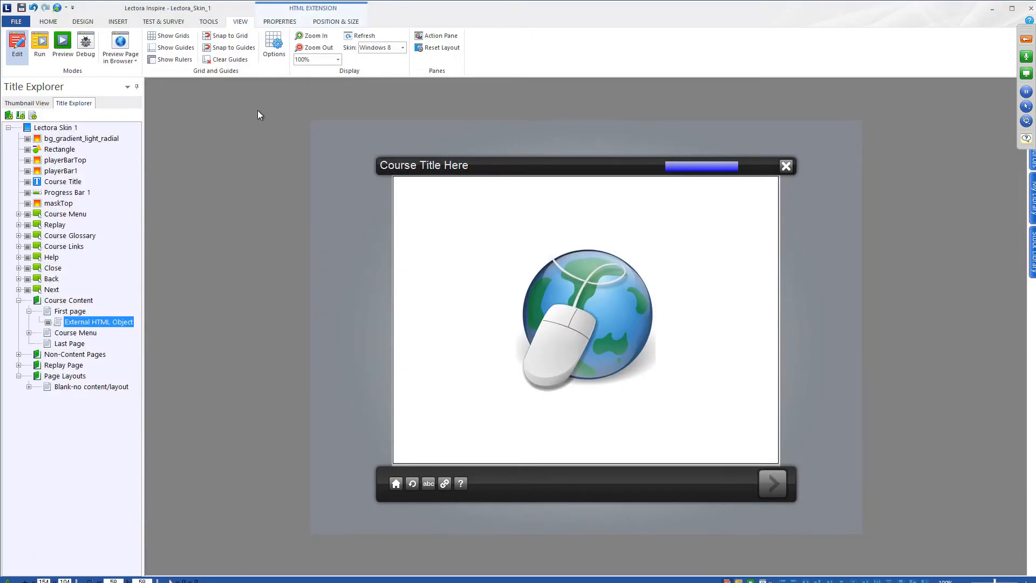
- Select the External HTML Object, point out HTML Extension under INSERT, then return to the Mac desktop
left_click(500, 201)
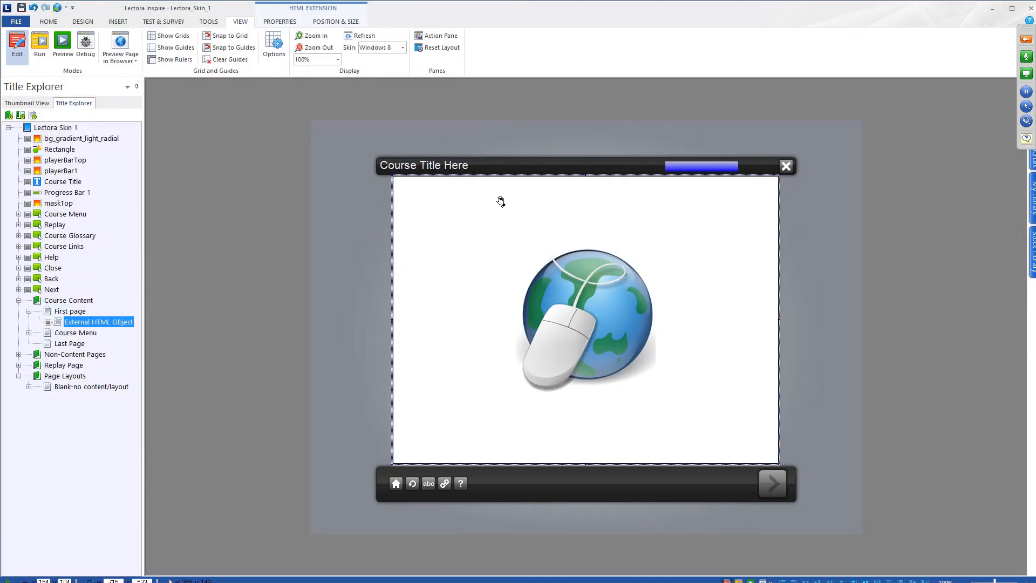
left_click(127, 21)
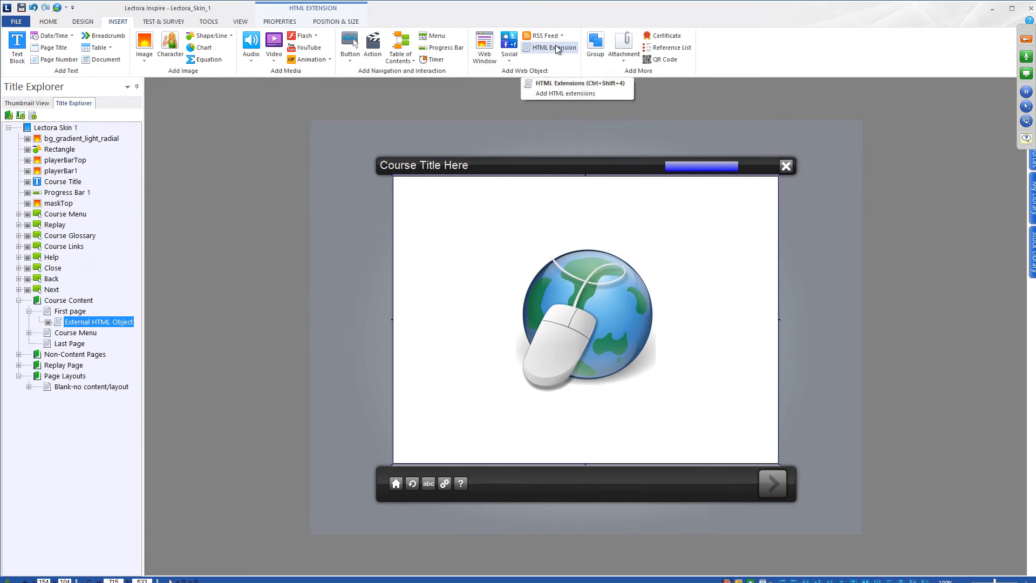
key("ctrl+Left")
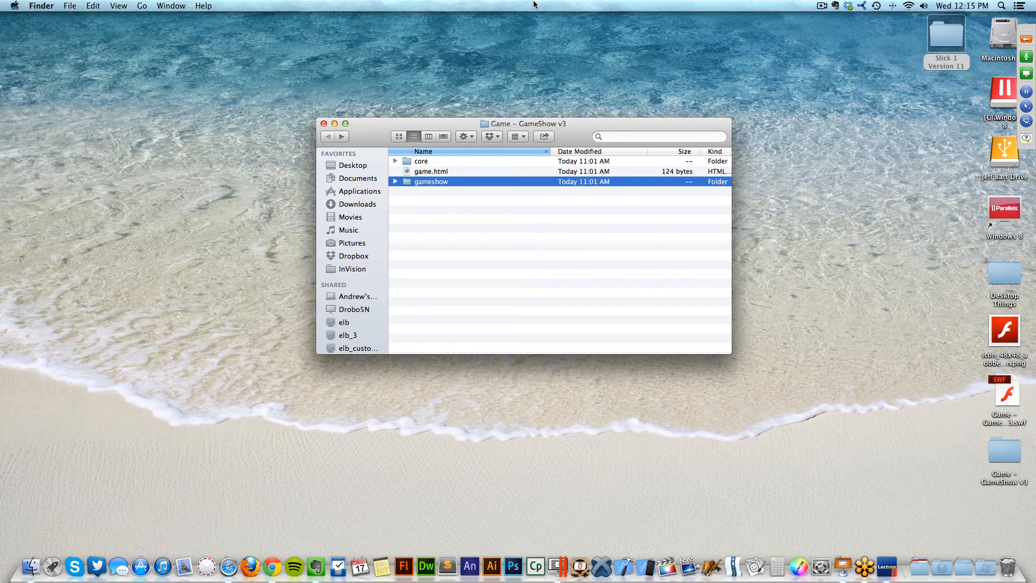
- Close the Game - GameShow v3 folder and the First page preview tab, then play the Keynote presentation full screen
left_click_drag(580, 132, 600, 116)
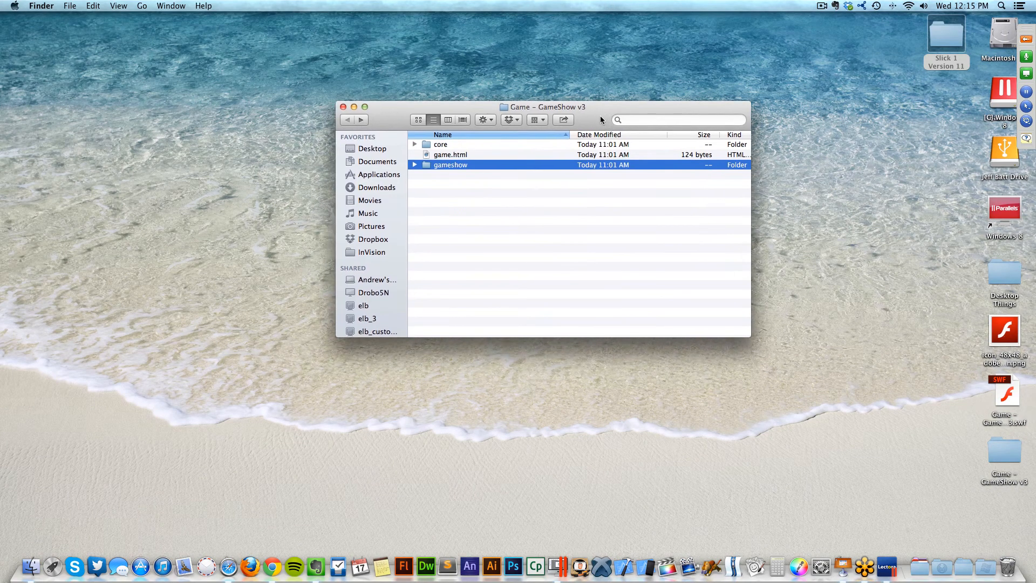
key("cmd+w")
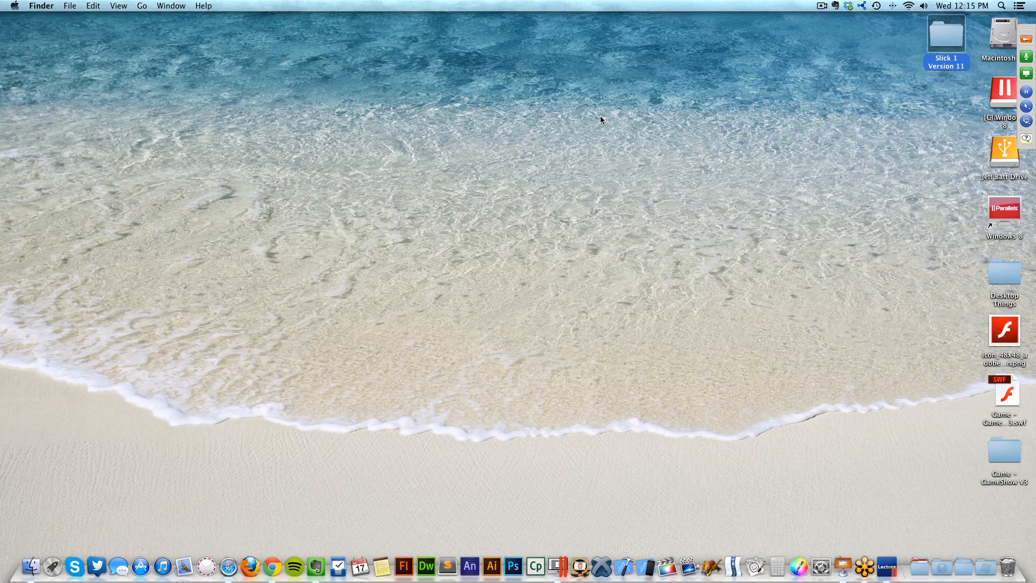
key("ctrl+Left")
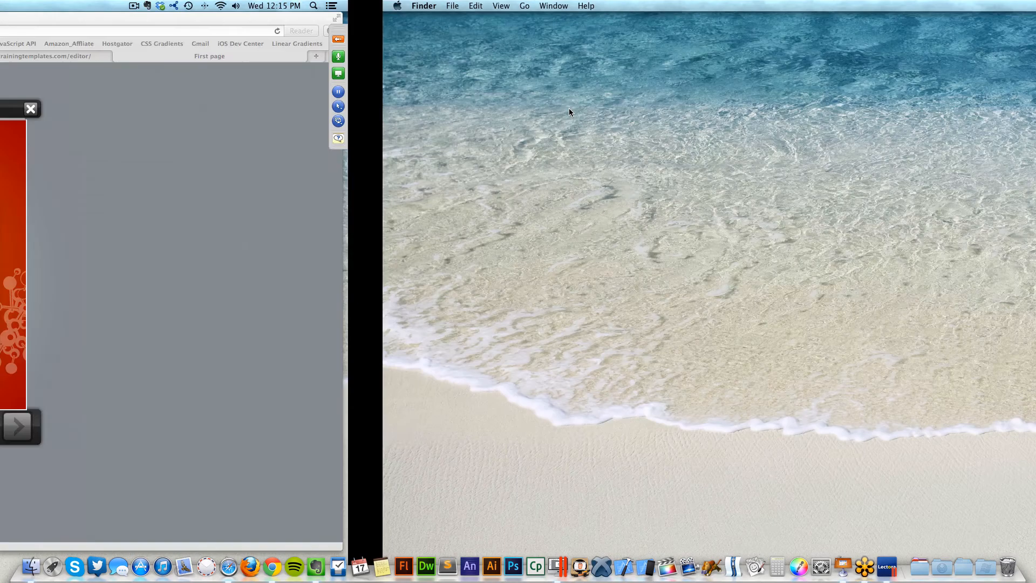
key("super+w")
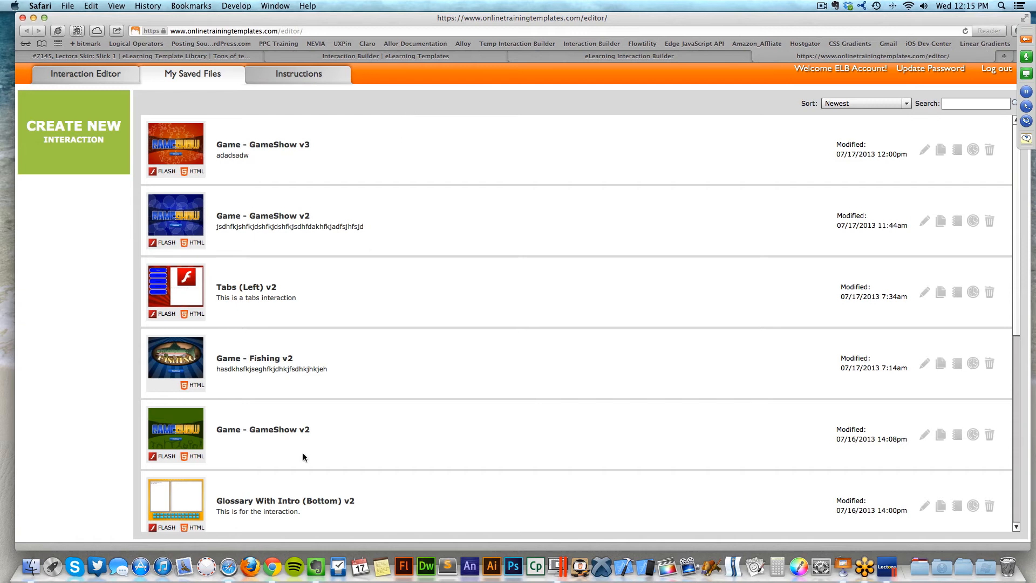
left_click(843, 567)
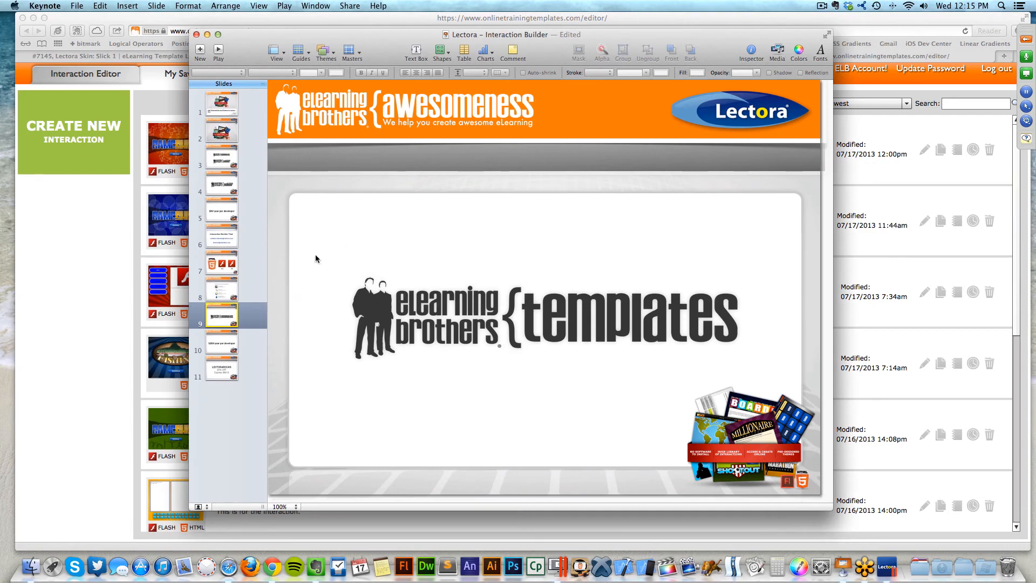
left_click(217, 50)
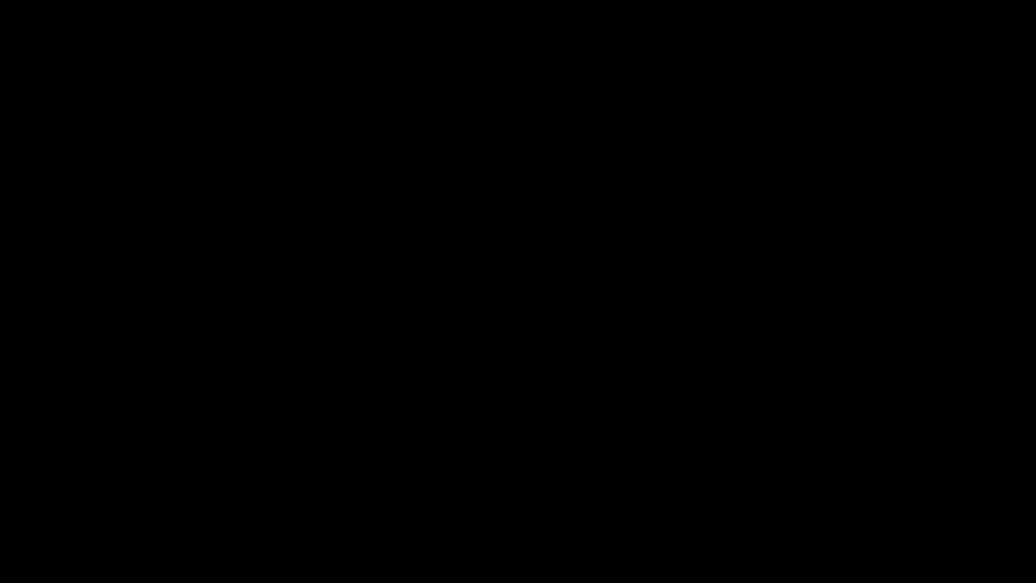